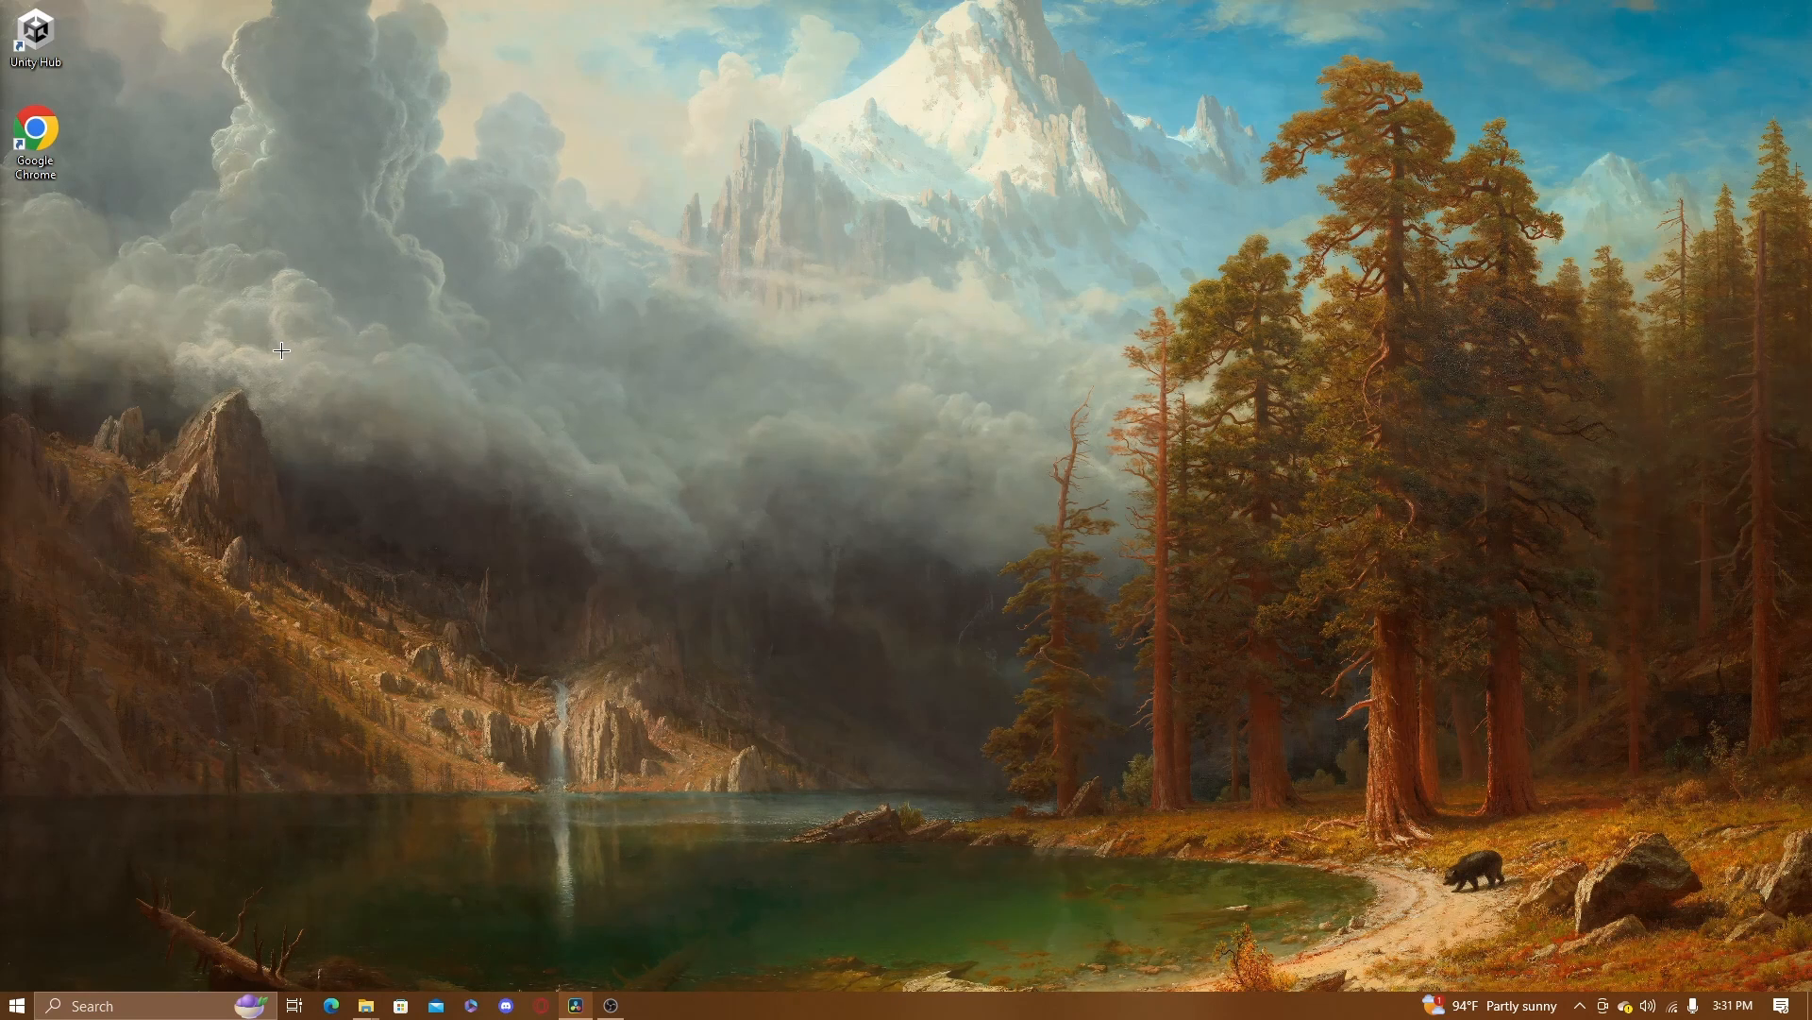
# Open Unity Hub and review the installed editor versions and the official releases available for installation
pyautogui.doubleClick(59, 36)
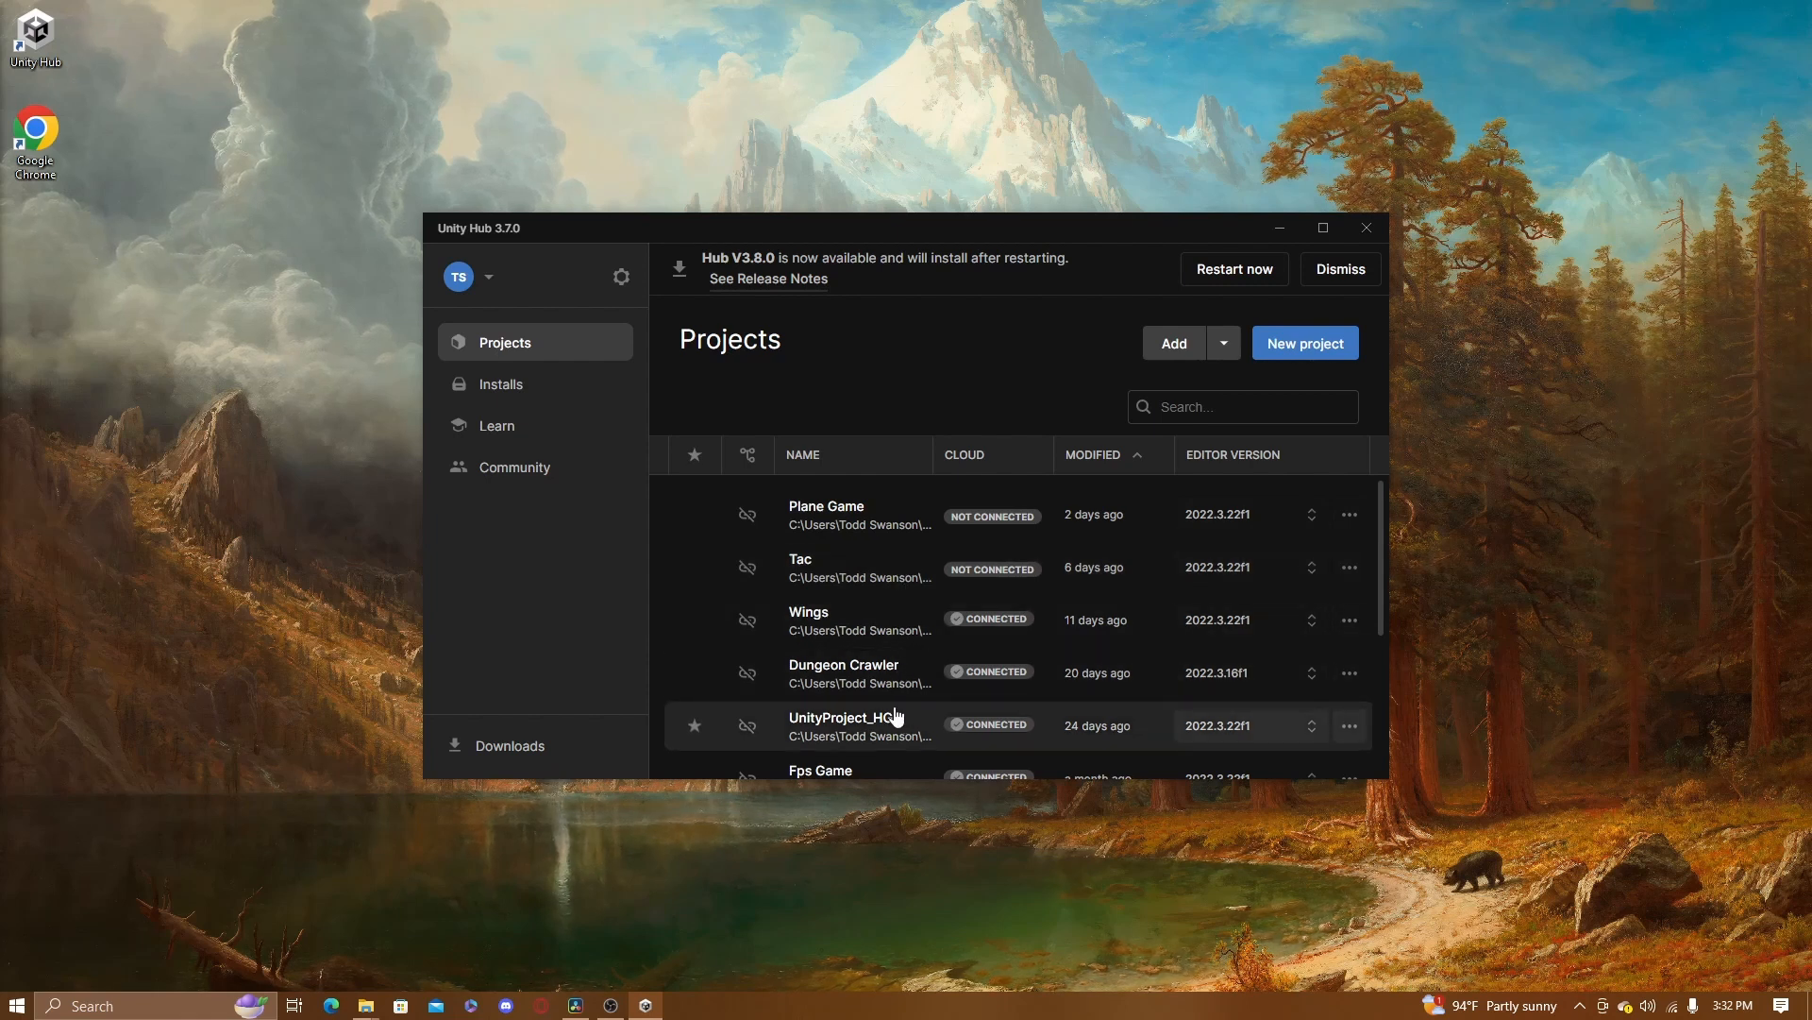
pyautogui.click(514, 387)
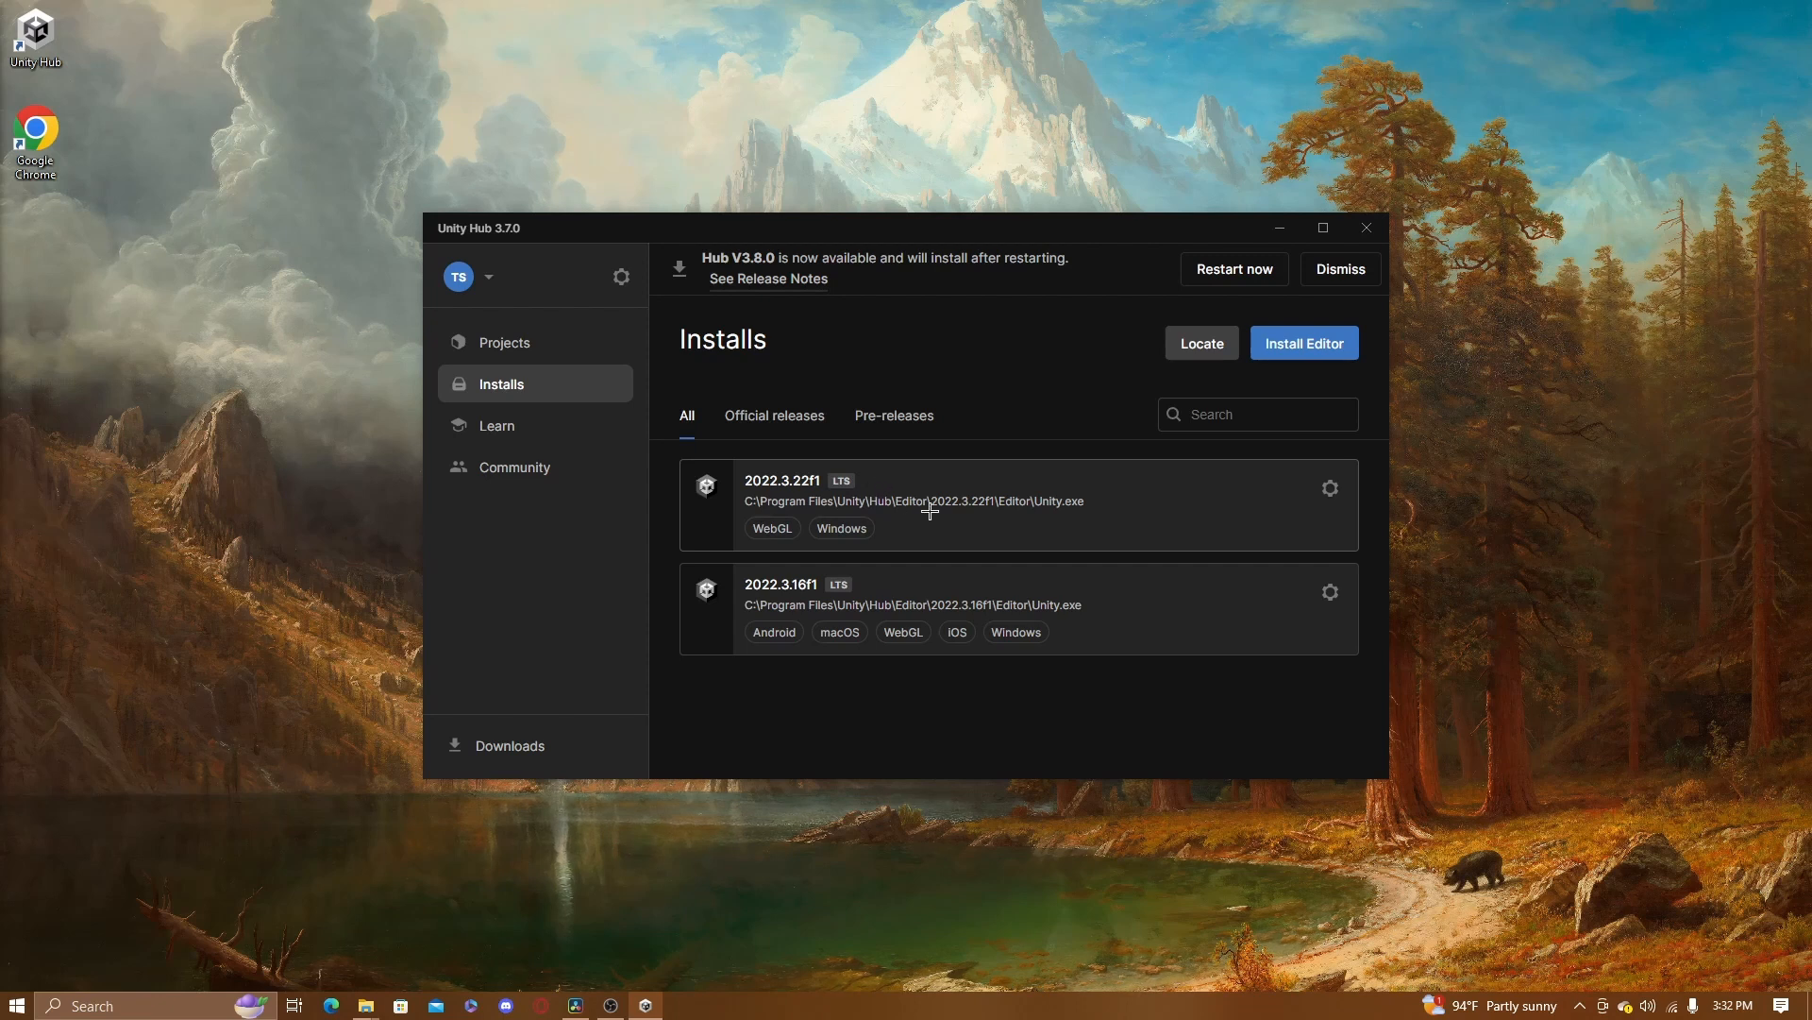
pyautogui.click(1284, 345)
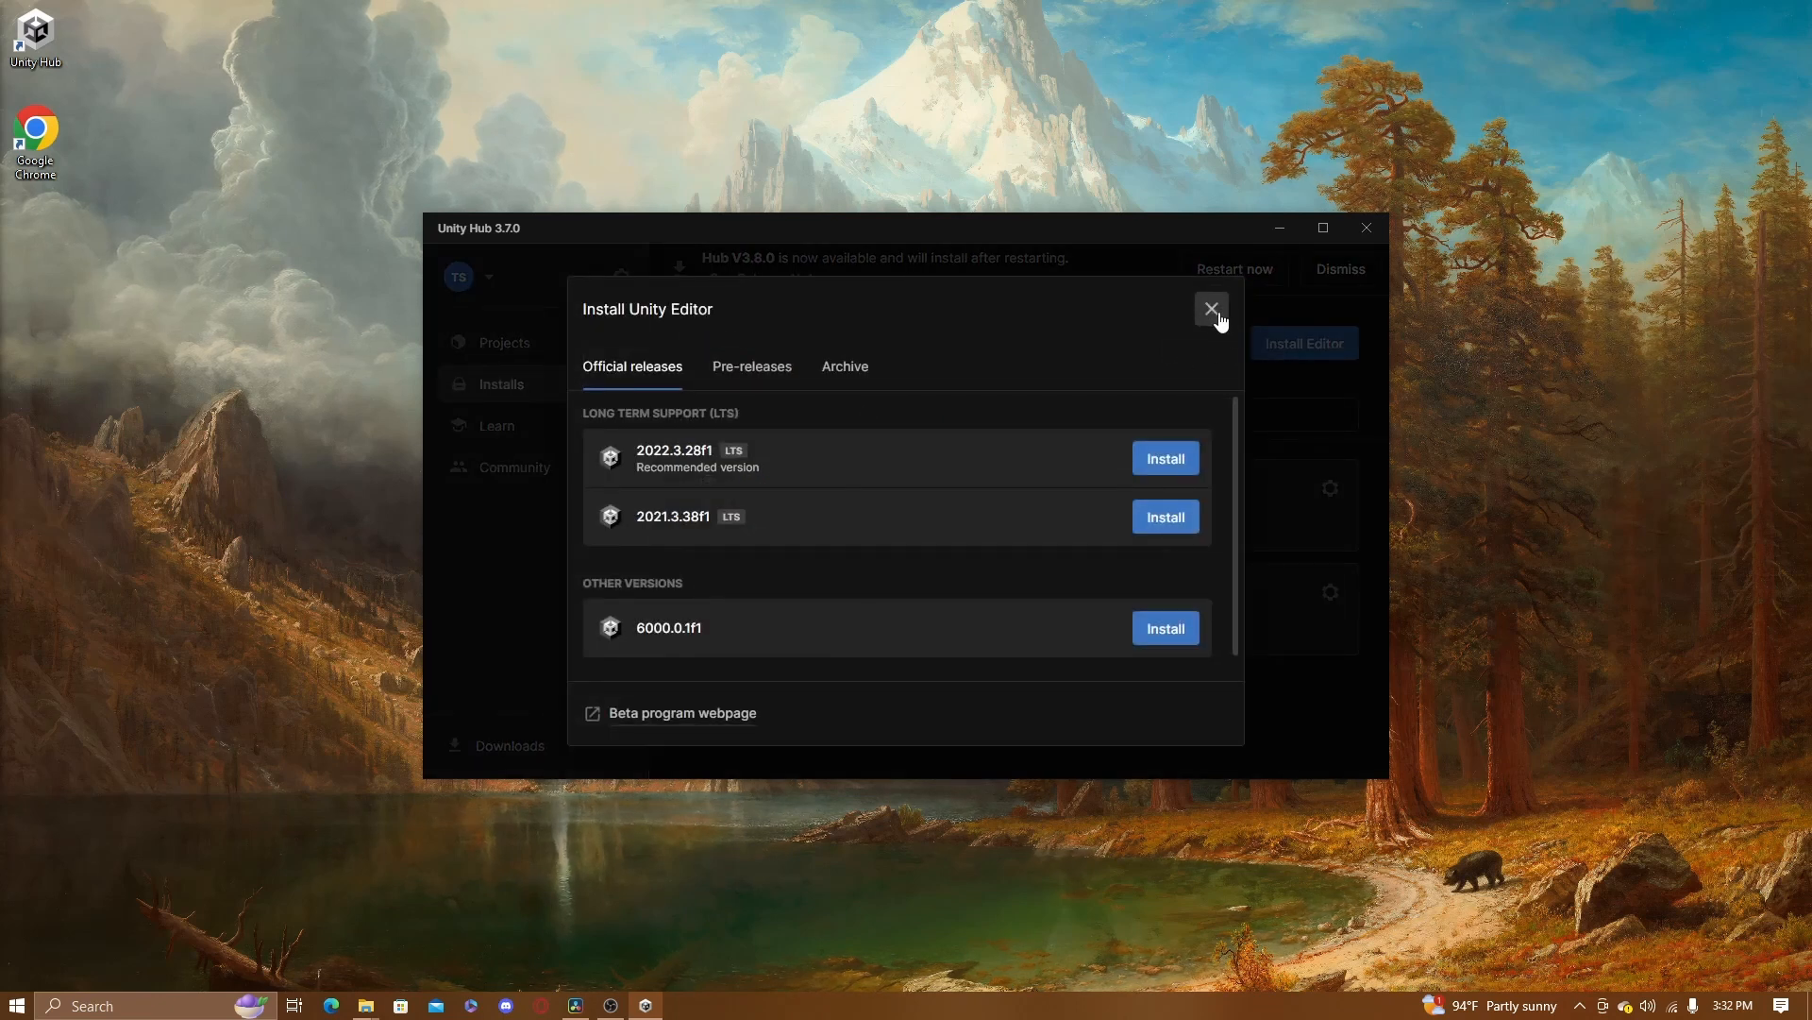
pyautogui.click(1213, 311)
# Start a new project and look through the templates, keeping 3D (Built-In Render Pipeline) selected
pyautogui.click(515, 343)
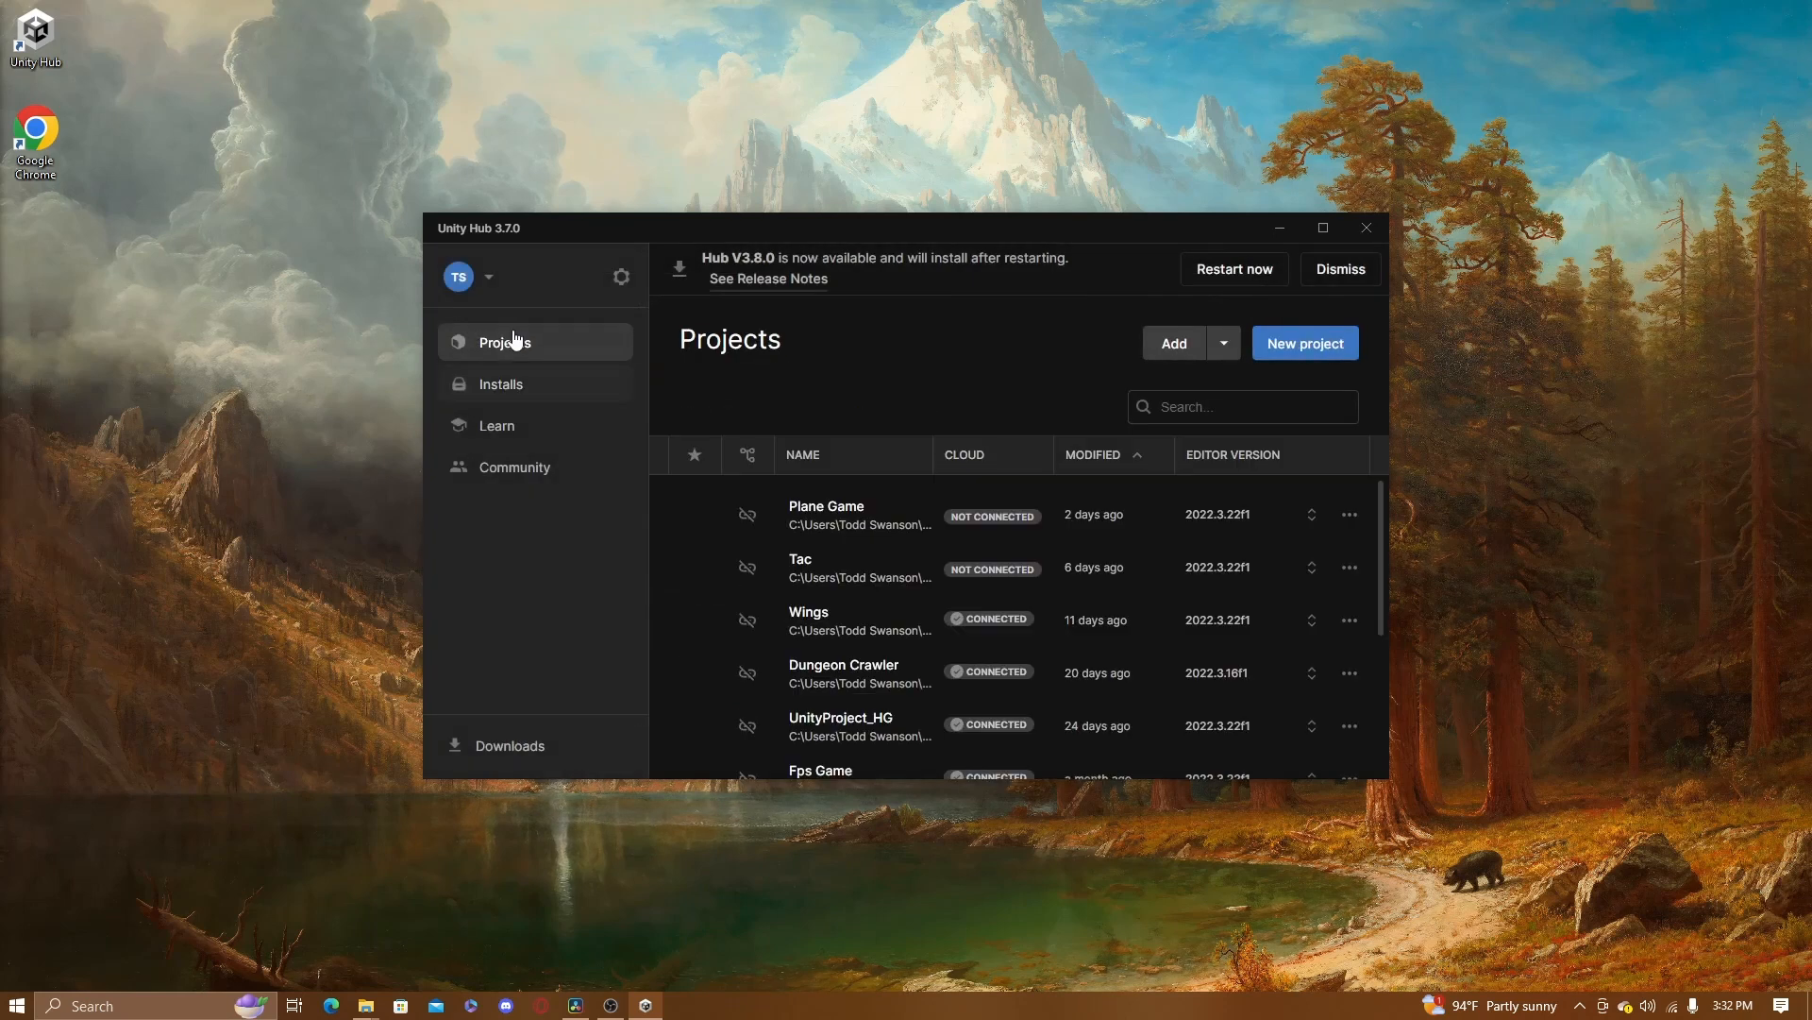
pyautogui.click(1286, 355)
pyautogui.scroll(-5, 831, 469)
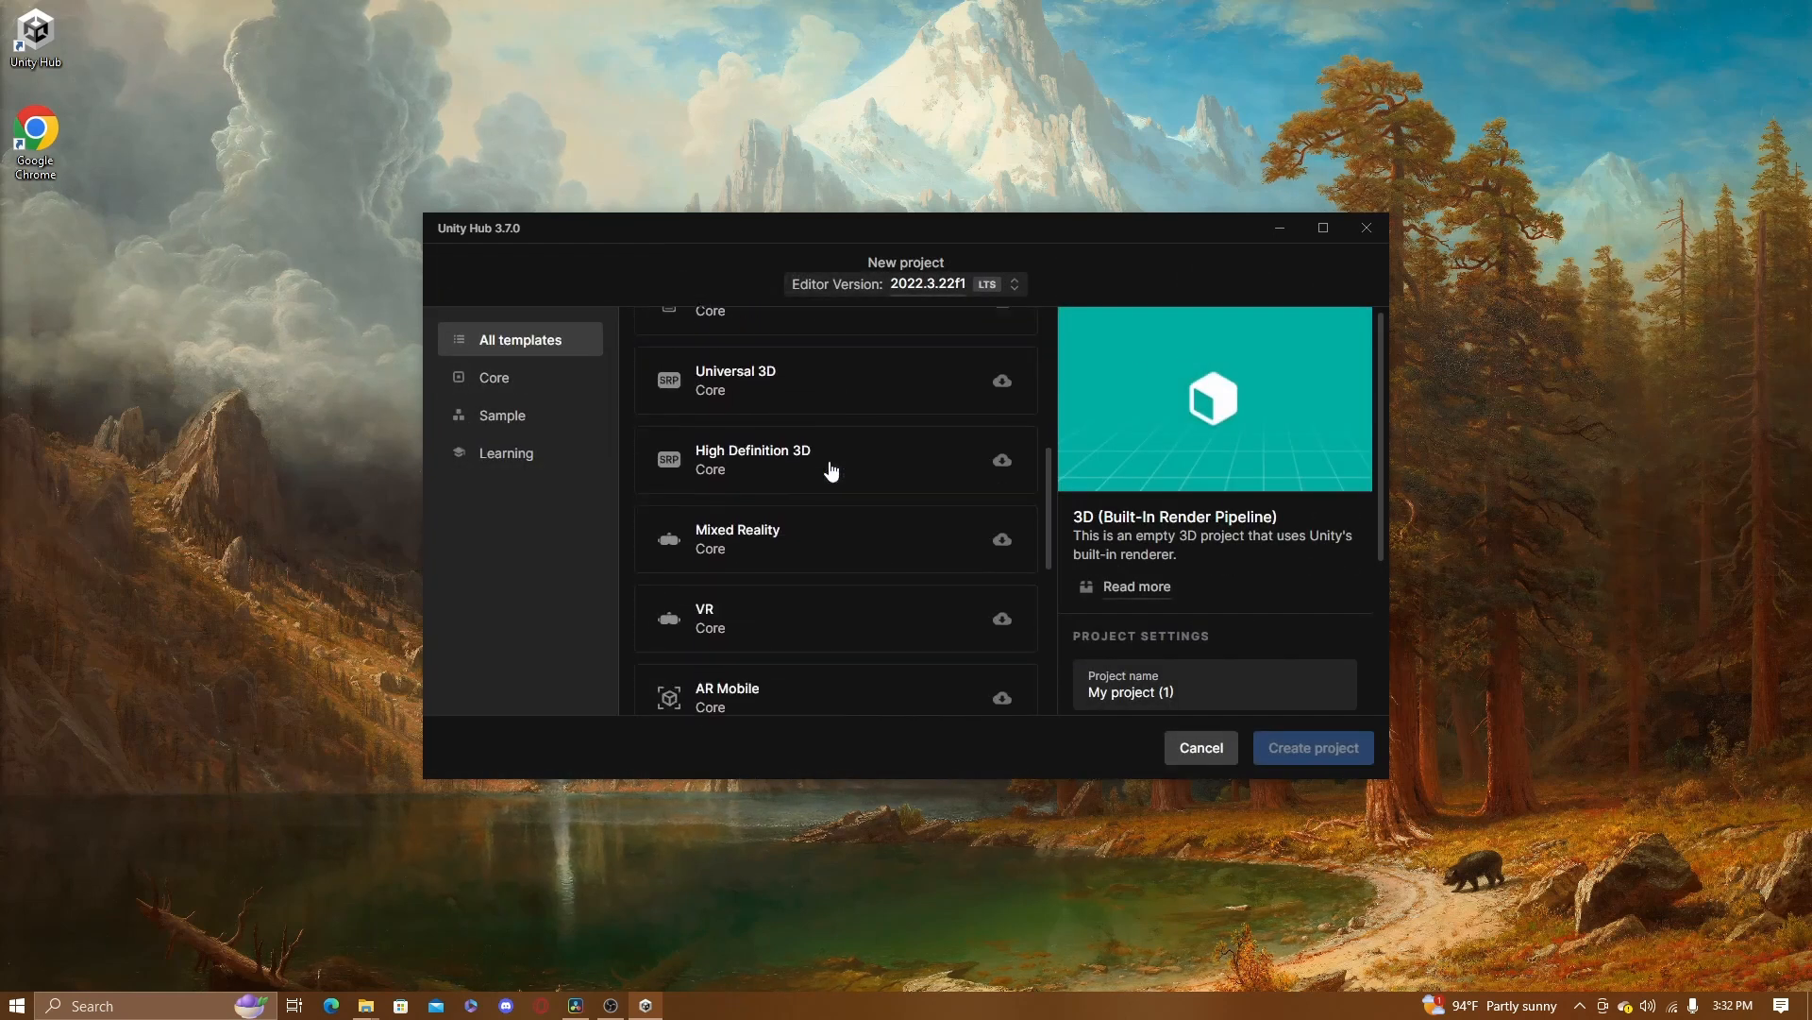
pyautogui.scroll(-2, 830, 472)
pyautogui.scroll(10, 838, 504)
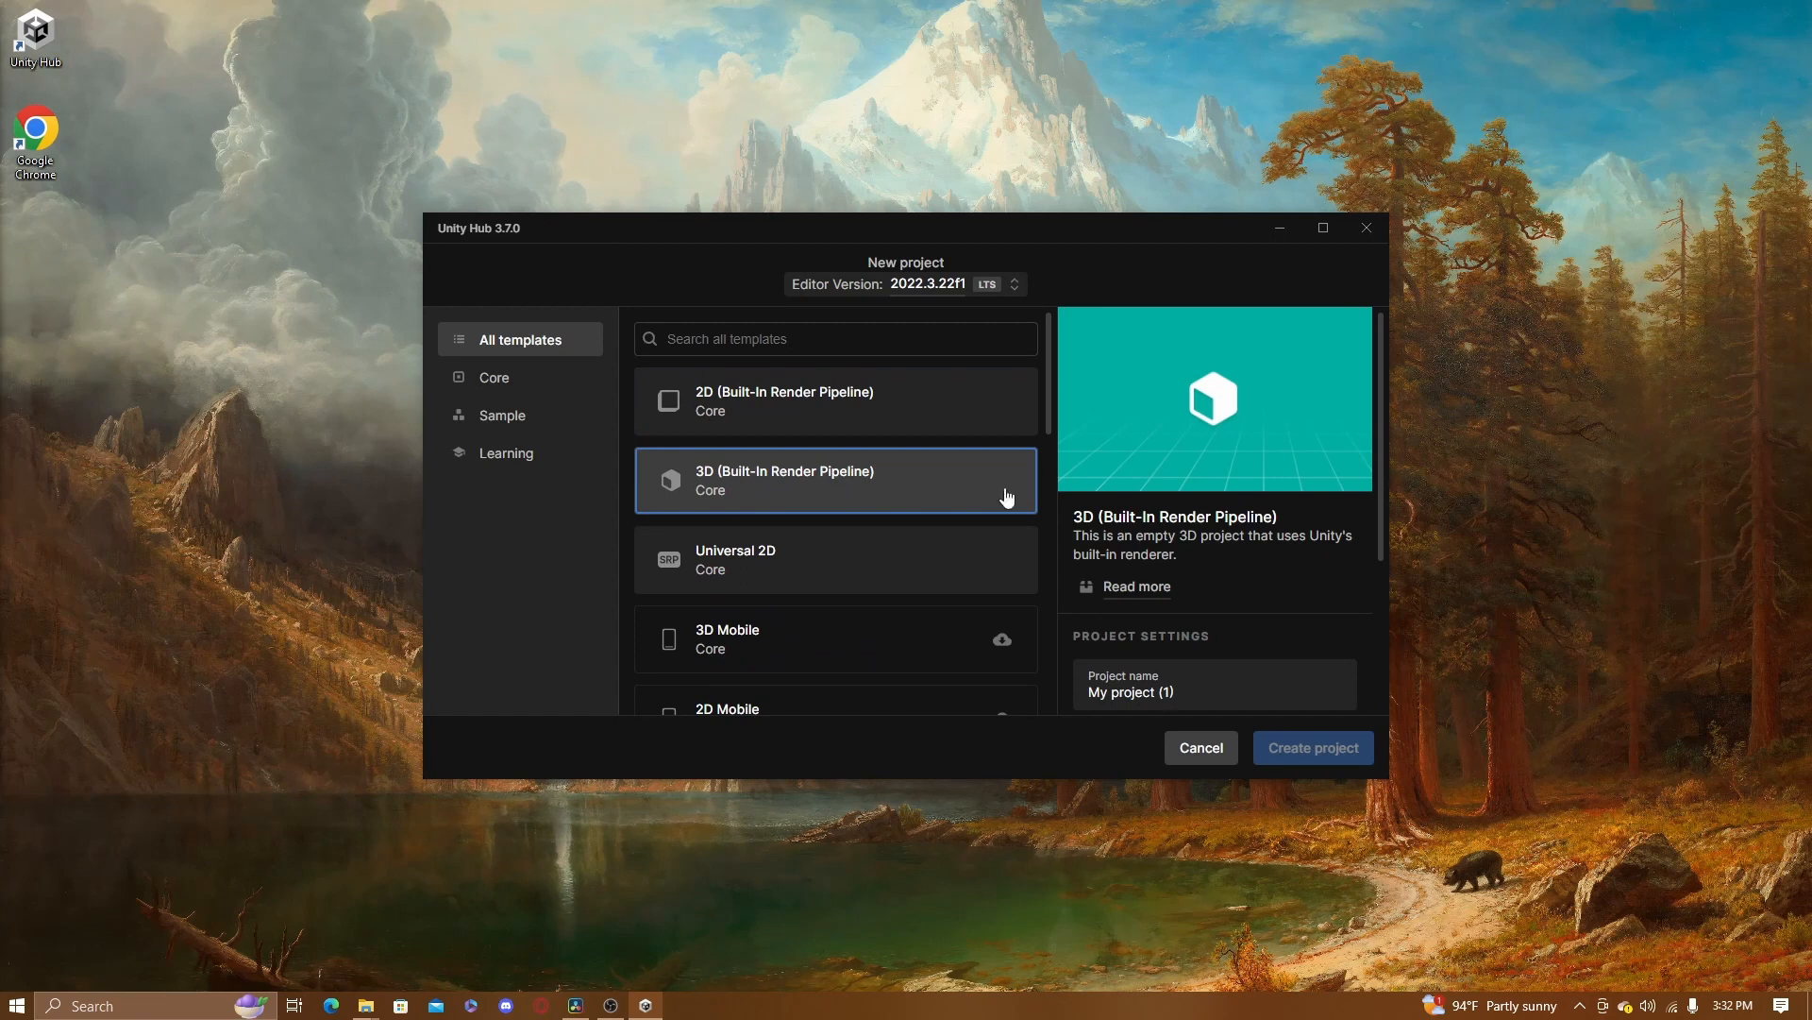
pyautogui.scroll(-1, 1208, 529)
# Name the new project First Steps
pyautogui.click(1207, 604)
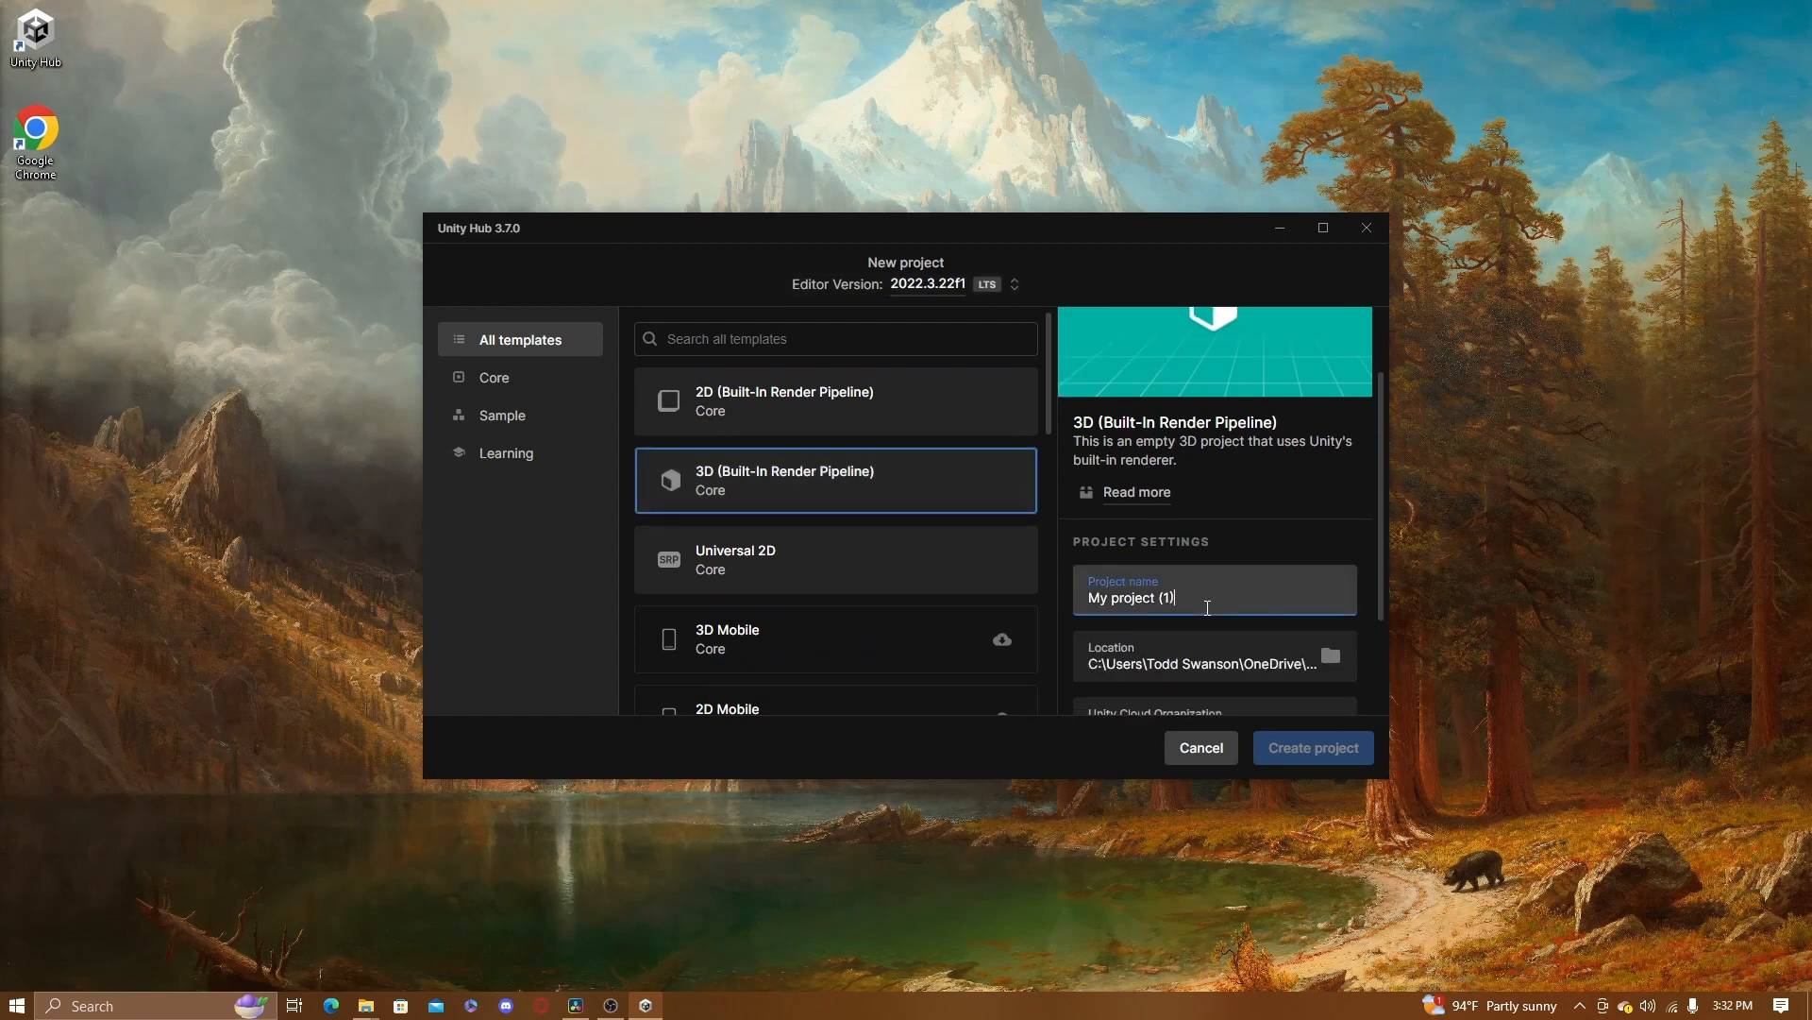
pyautogui.press('BackSpace')
pyautogui.press('BackSpace')
pyautogui.press('BackSpace')
pyautogui.press('BackSpace')
pyautogui.press('BackSpace')
pyautogui.press('BackSpace')
pyautogui.press('BackSpace')
pyautogui.press('BackSpace')
pyautogui.press('BackSpace')
pyautogui.write('Firs')
# Assign the user's Unity Cloud organization to the project and create it with Connect to Unity Cloud enabled
pyautogui.scroll(-1, 1208, 607)
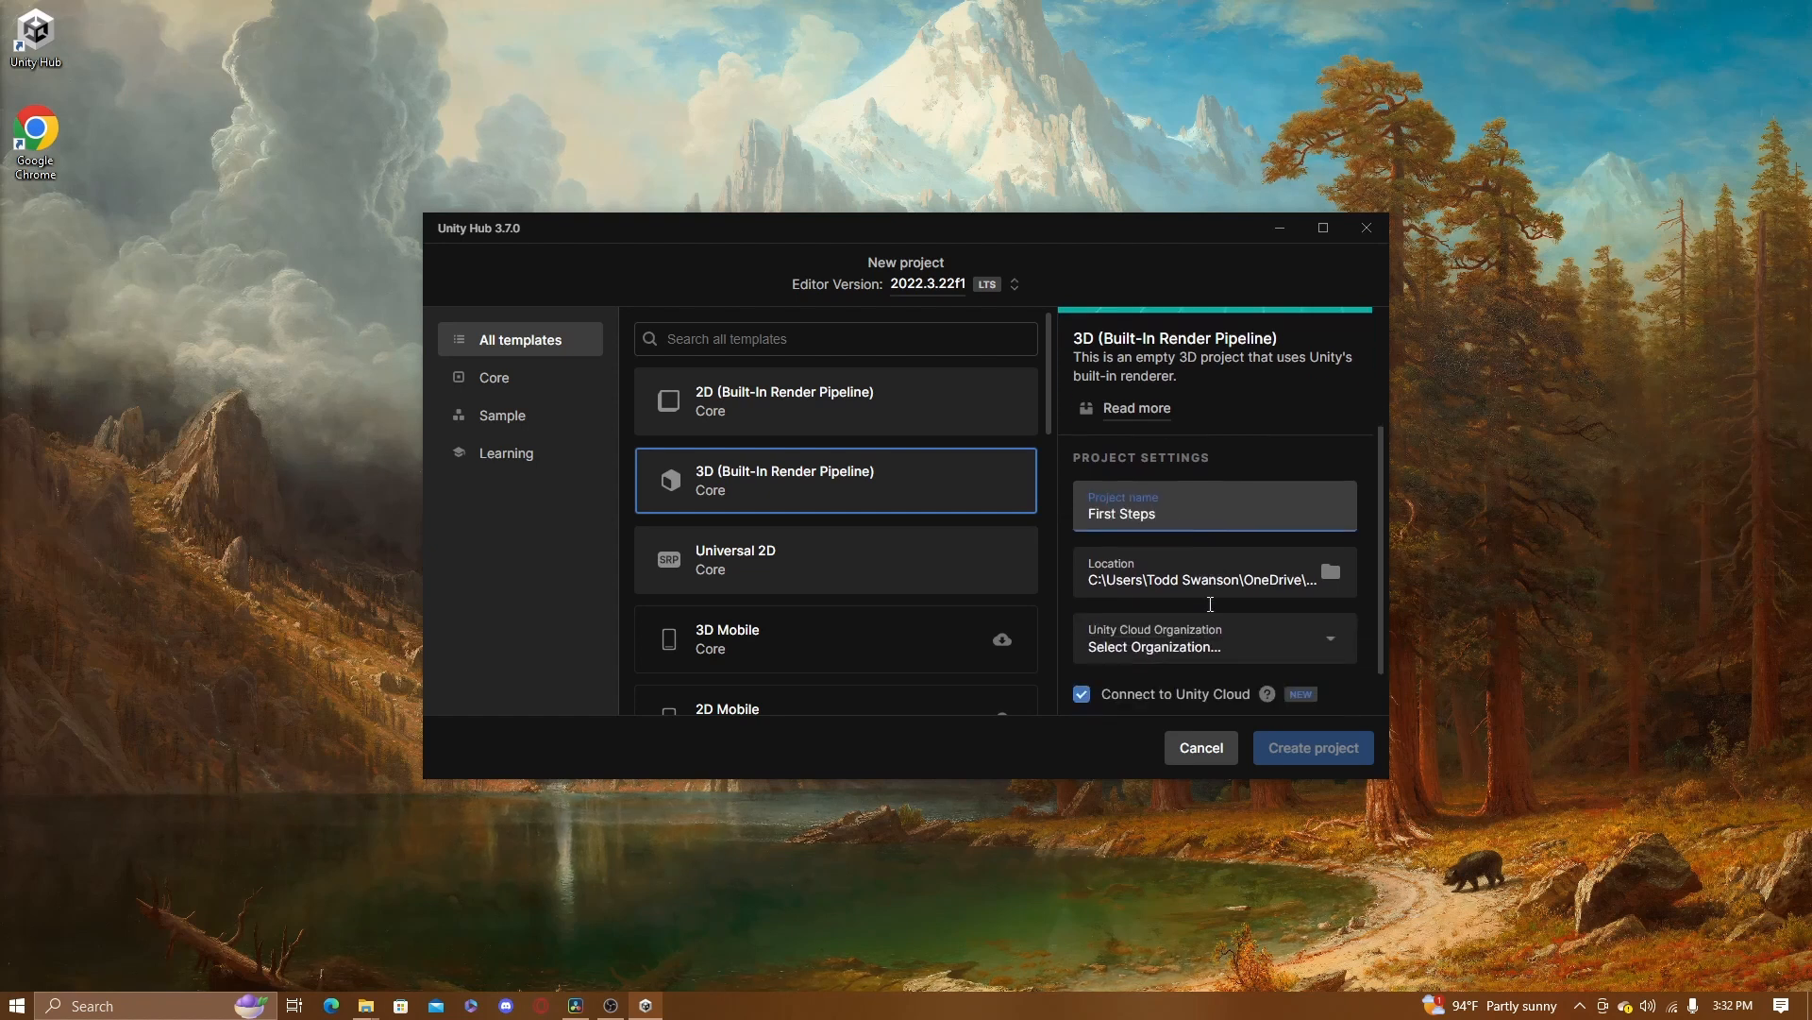
pyautogui.click(1213, 629)
pyautogui.click(1194, 696)
pyautogui.scroll(-1, 1194, 696)
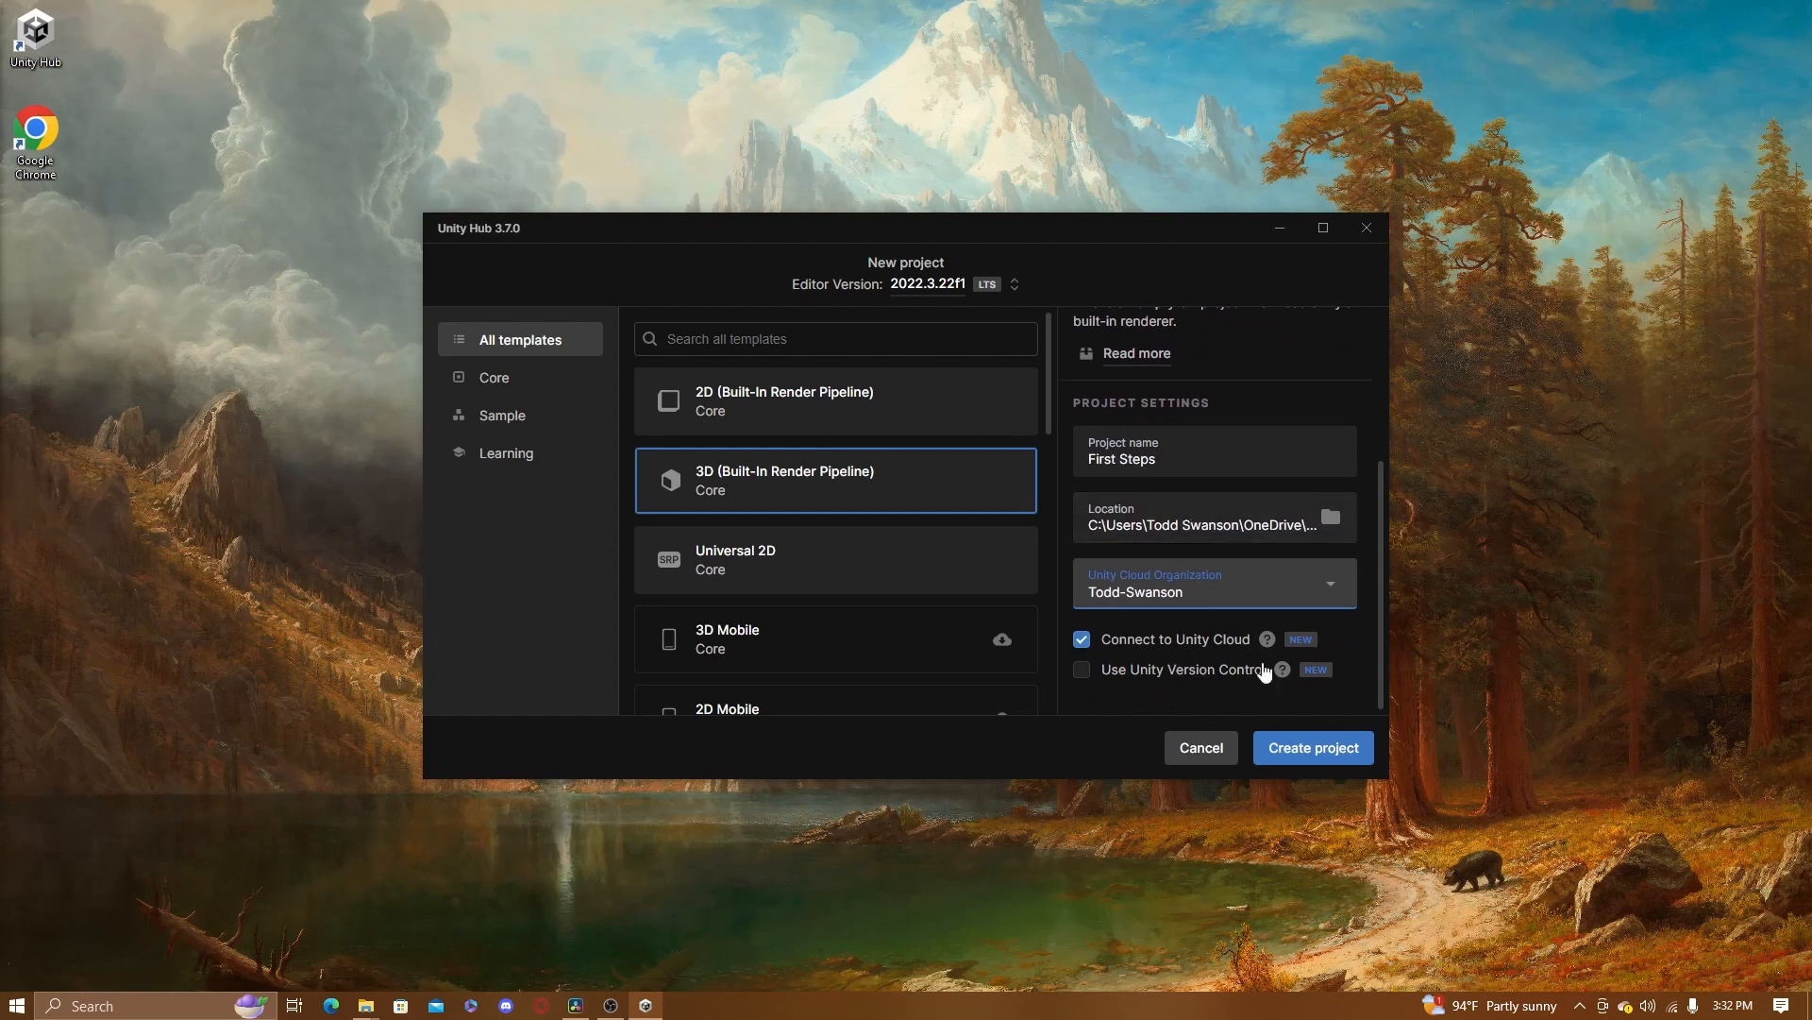
pyautogui.click(1299, 746)
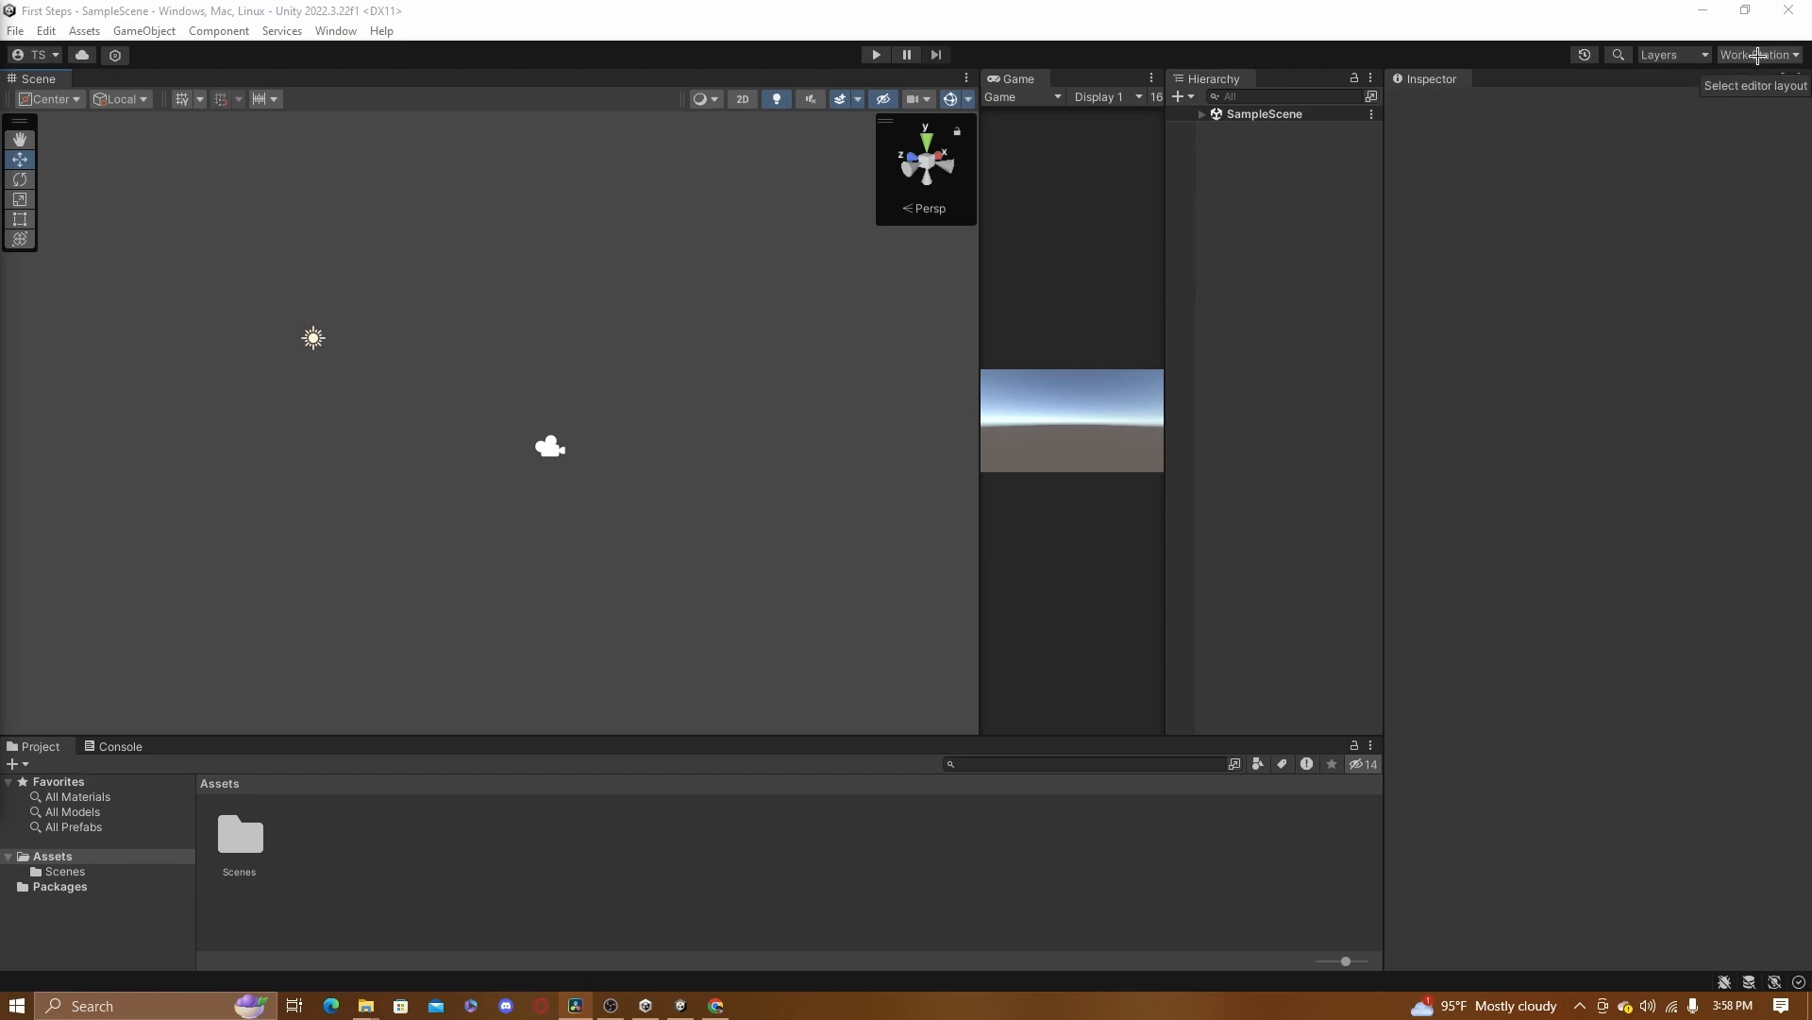
# Switch the editor window arrangement to the Default layout
pyautogui.click(1757, 55)
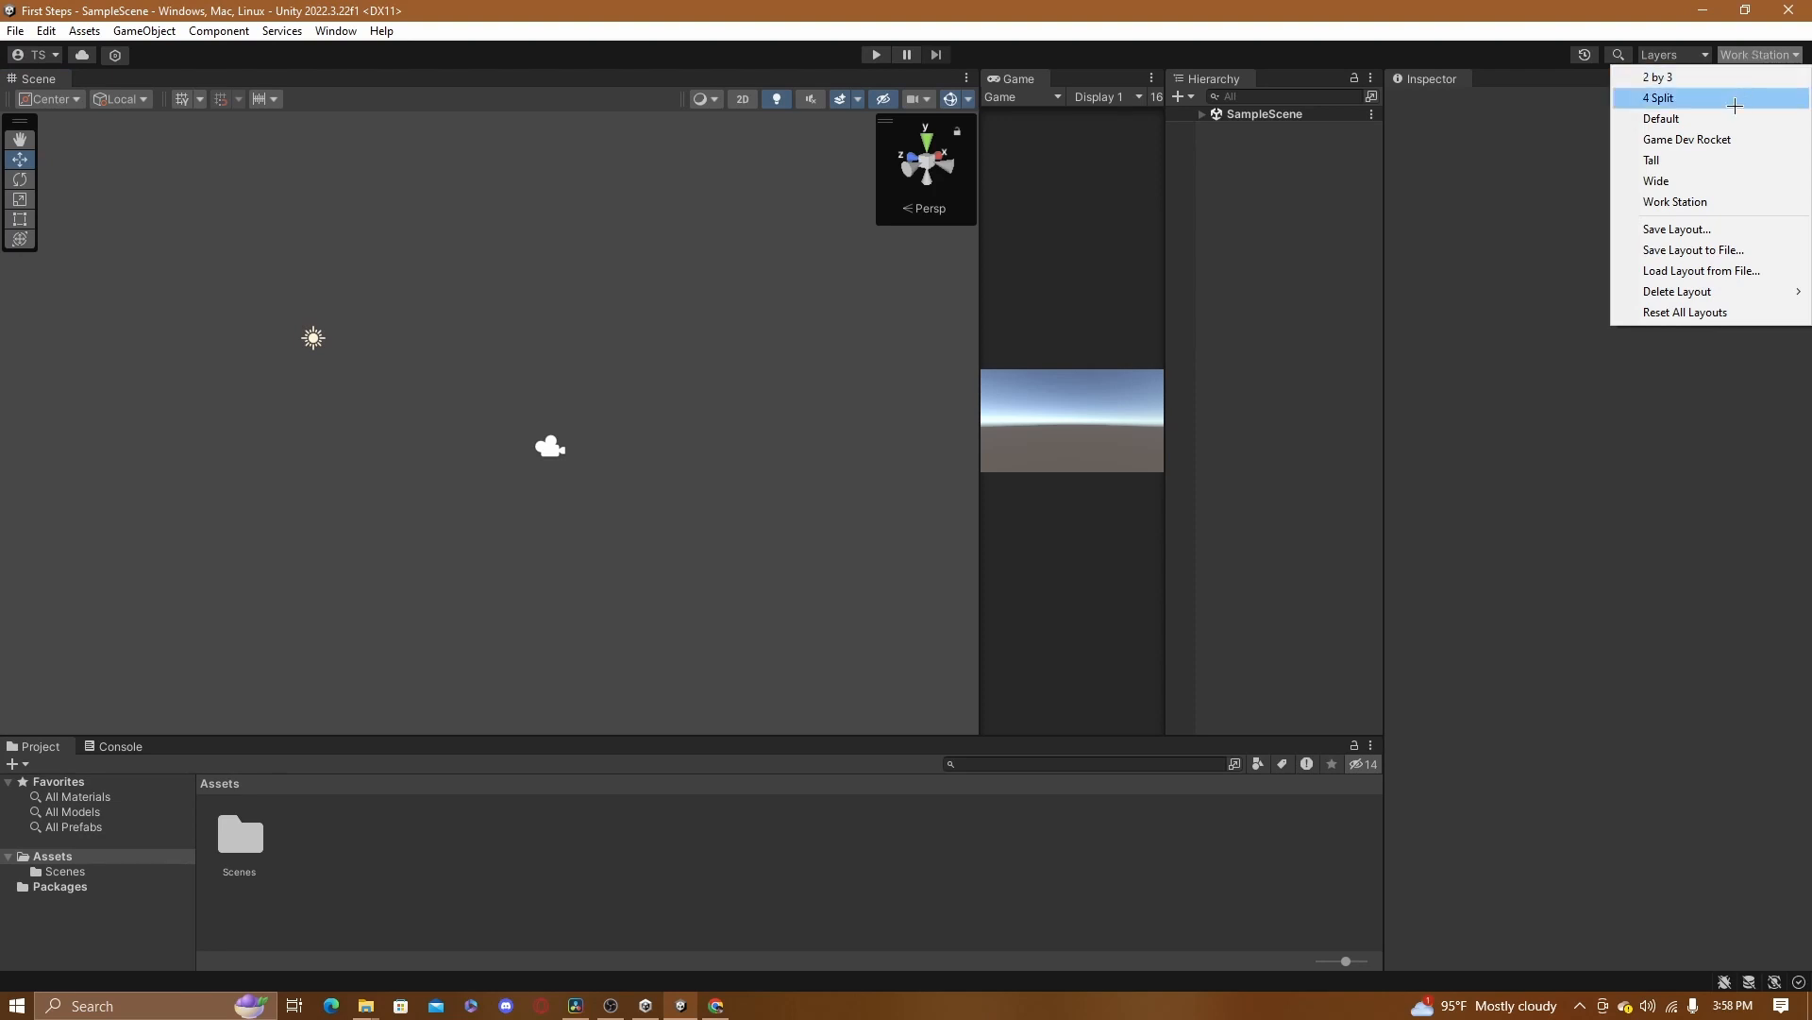
pyautogui.click(1659, 118)
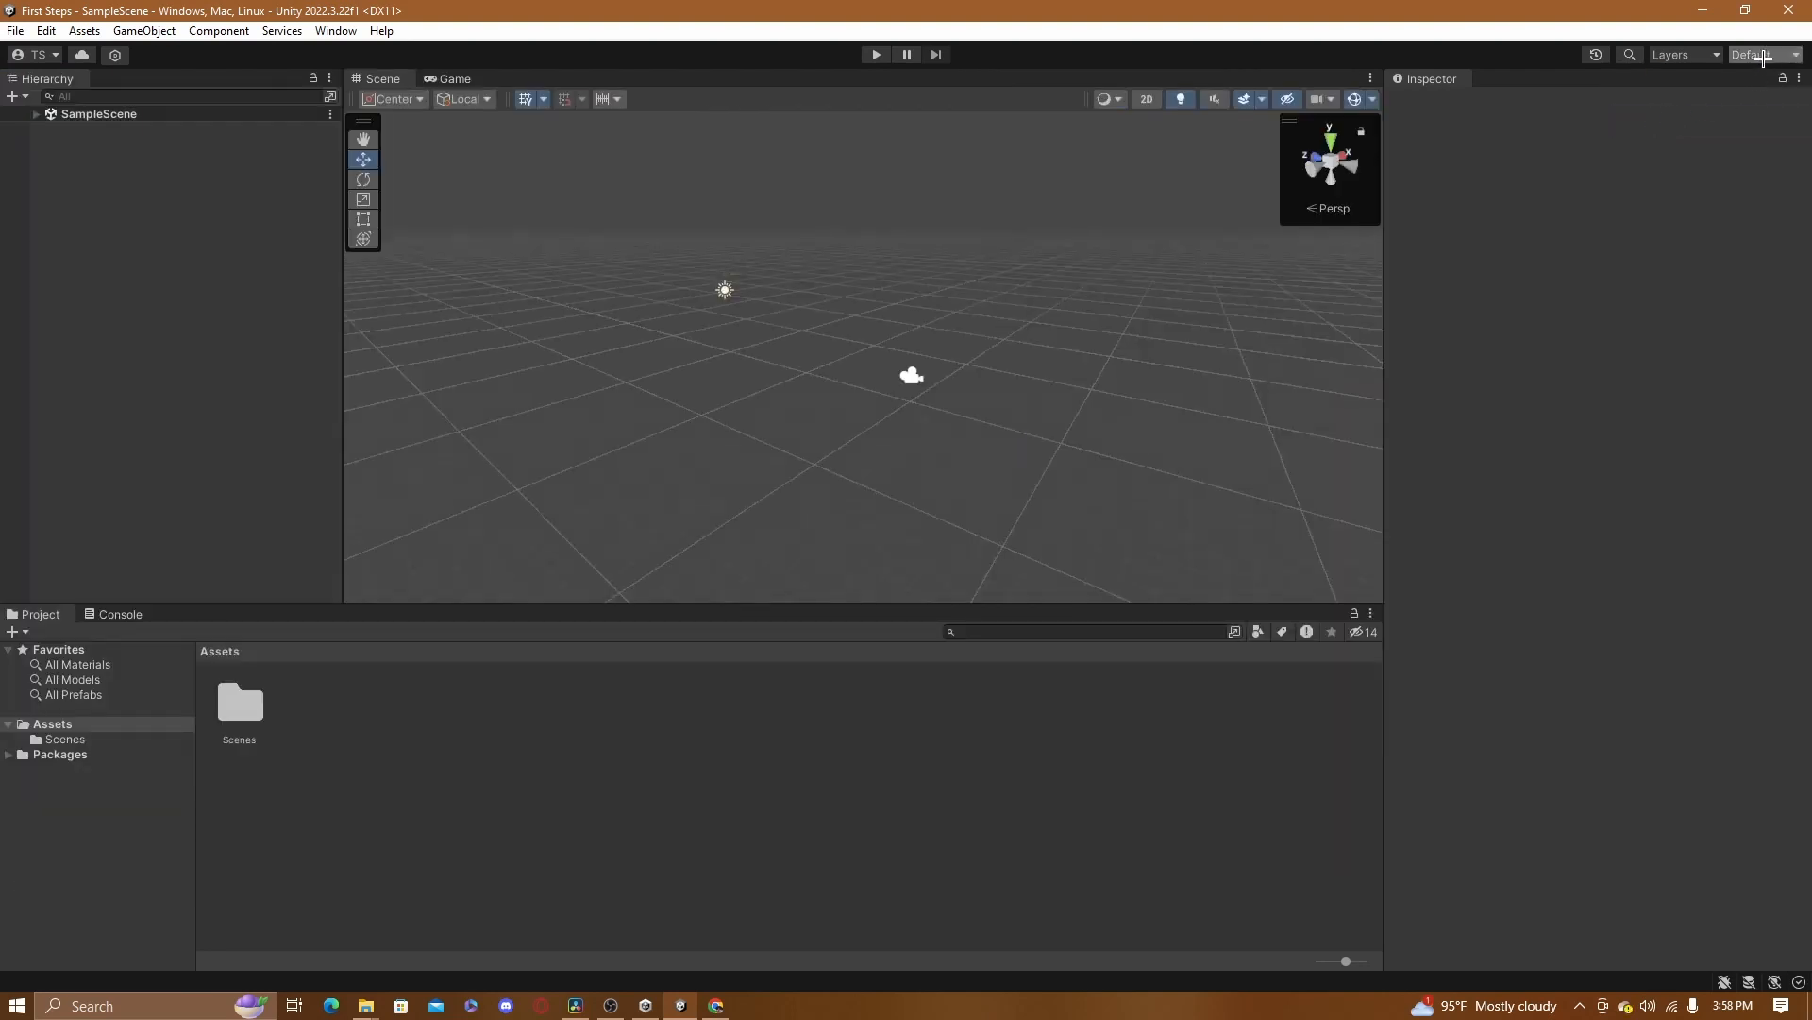
pyautogui.click(1763, 55)
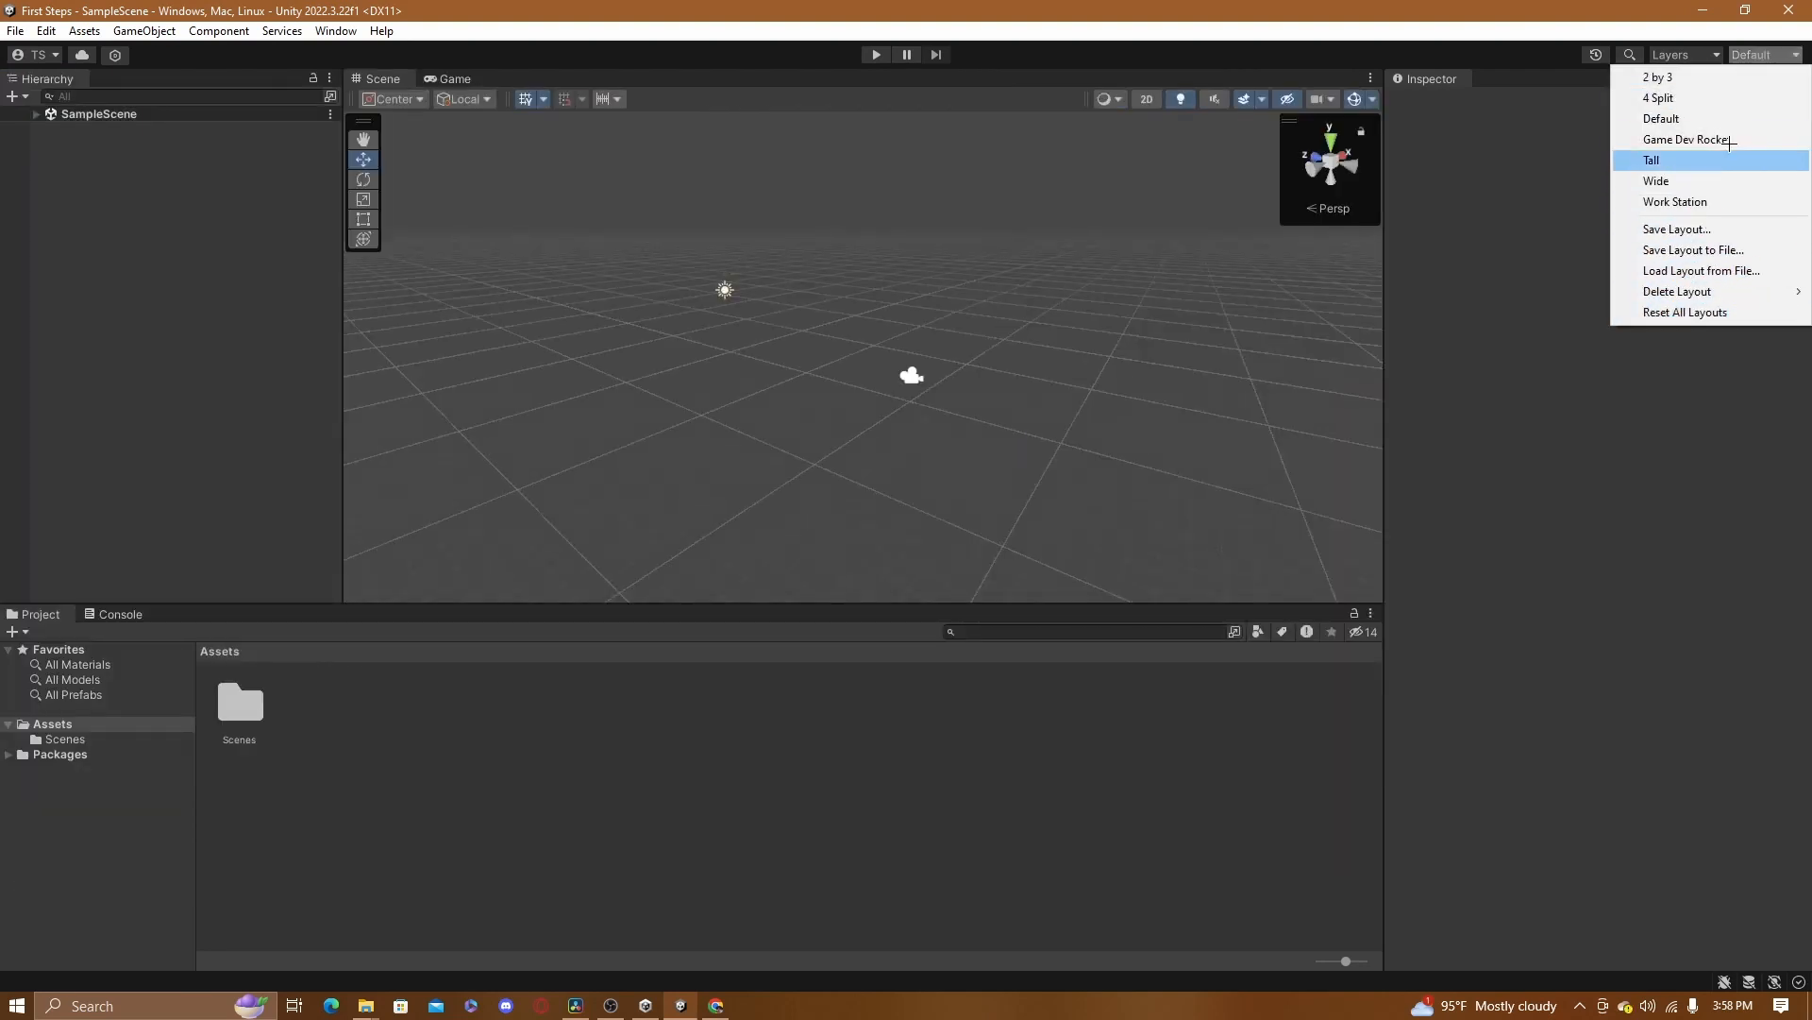
pyautogui.click(1748, 51)
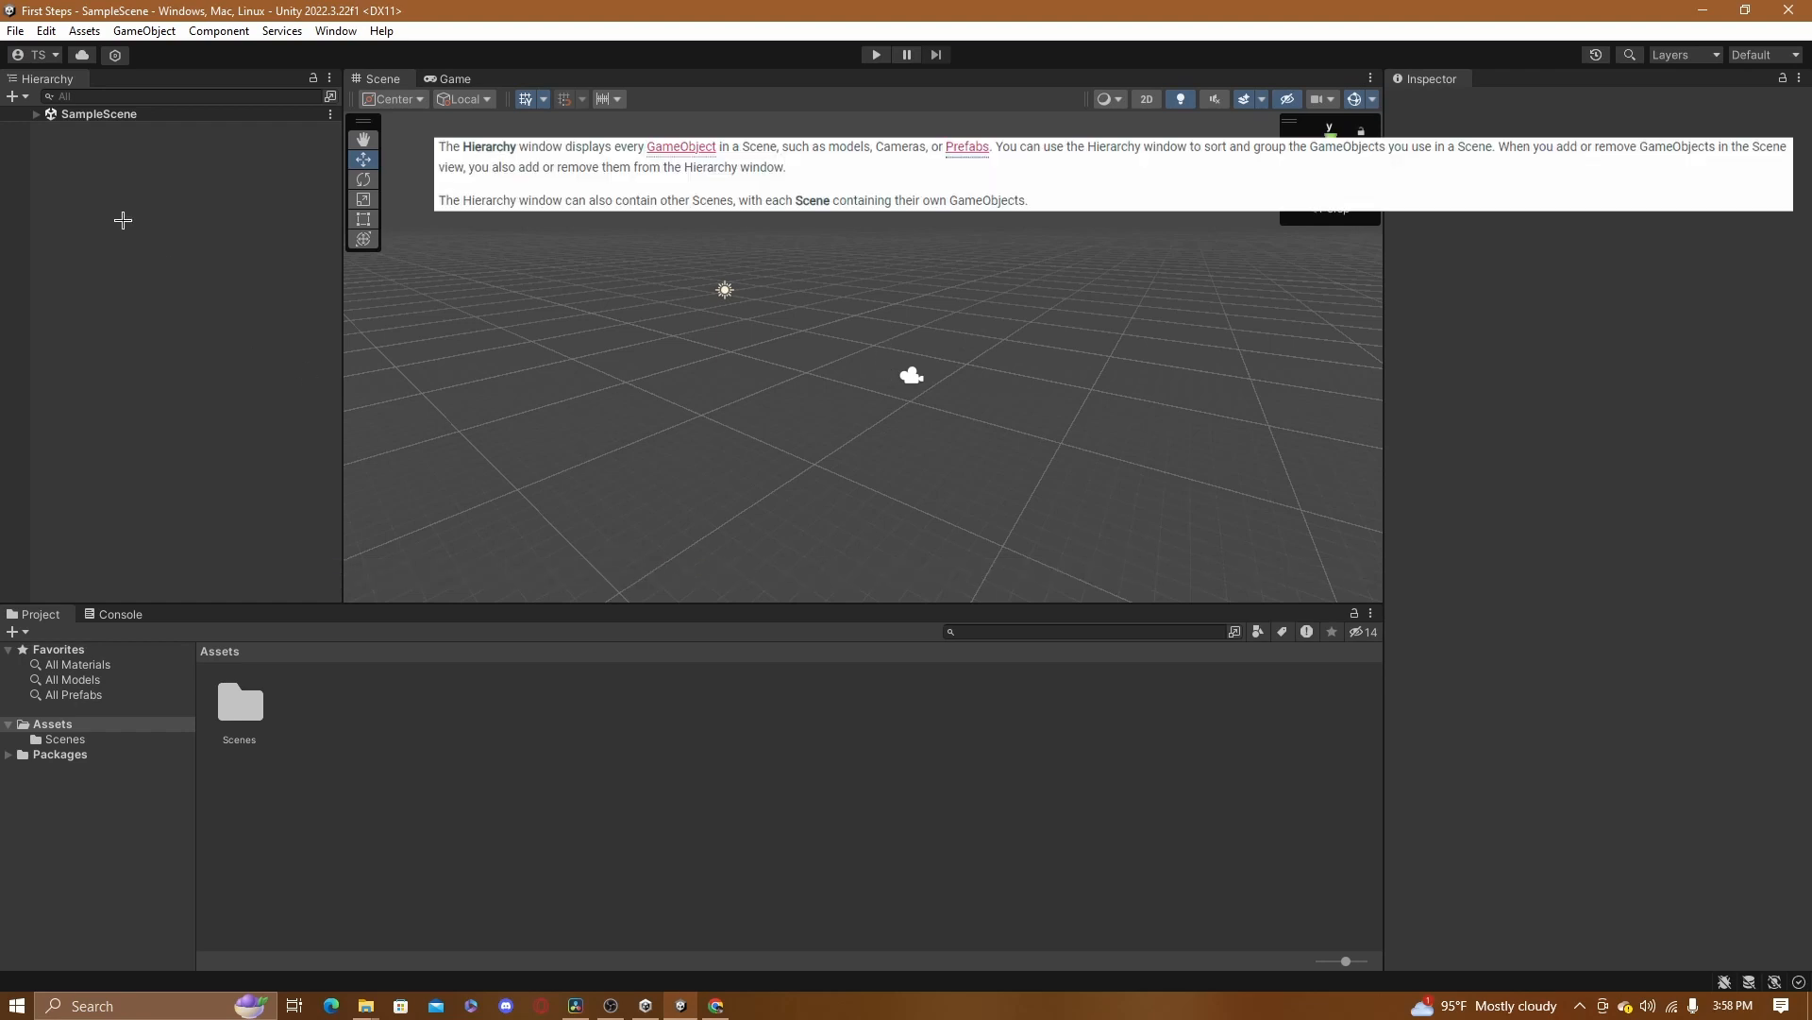
# Expand SampleScene, inspect its Main Camera and Directional Light, and review the 3D object types that can be created
pyautogui.click(35, 114)
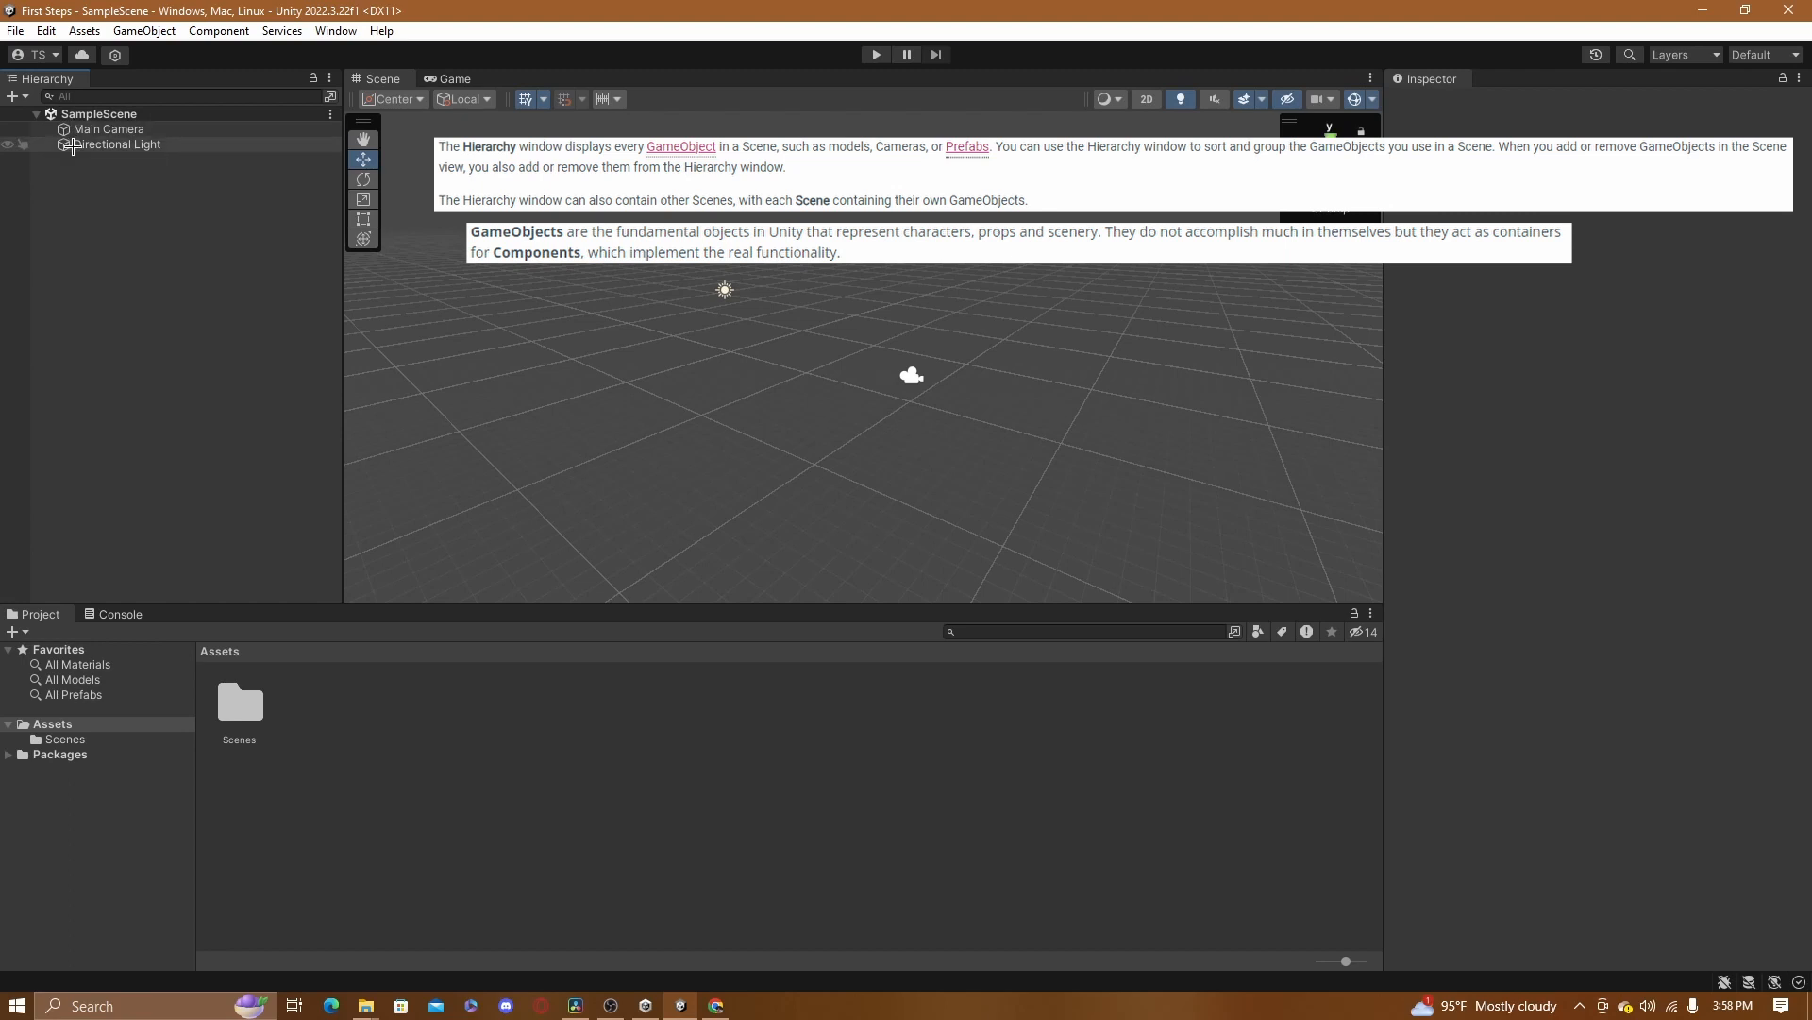
pyautogui.click(74, 129)
pyautogui.click(75, 143)
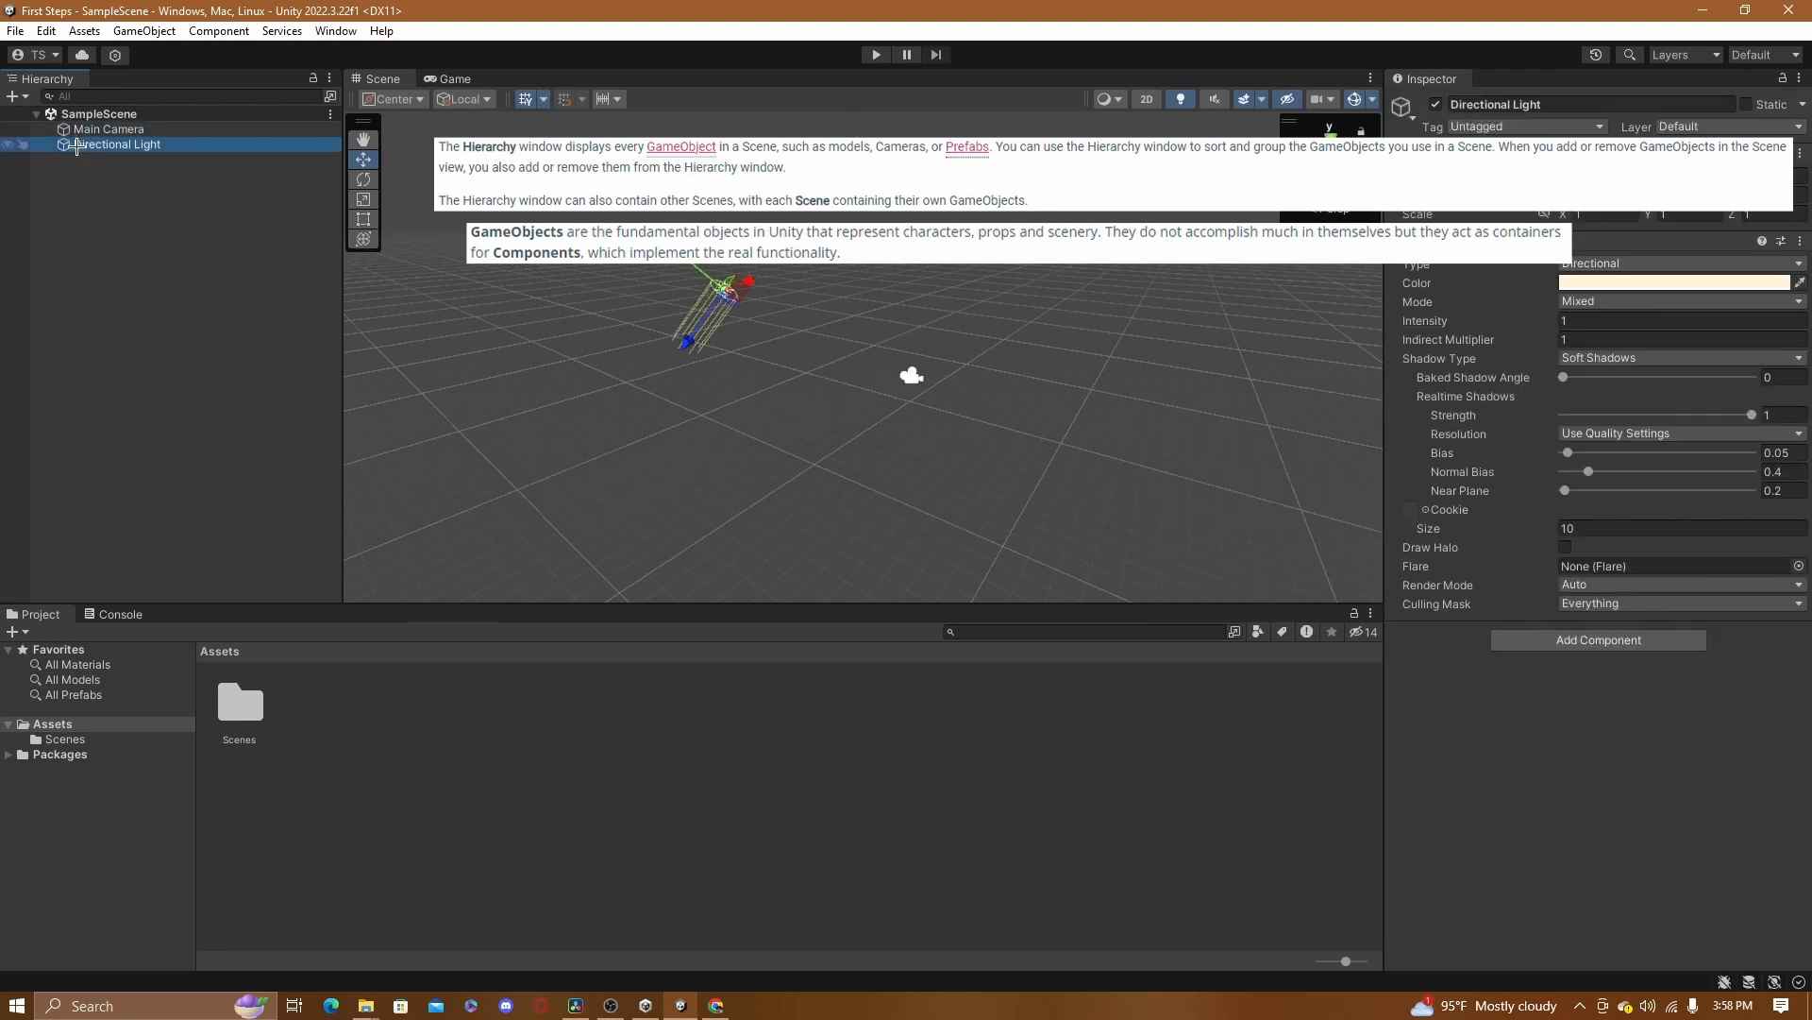
pyautogui.rightClick(173, 218)
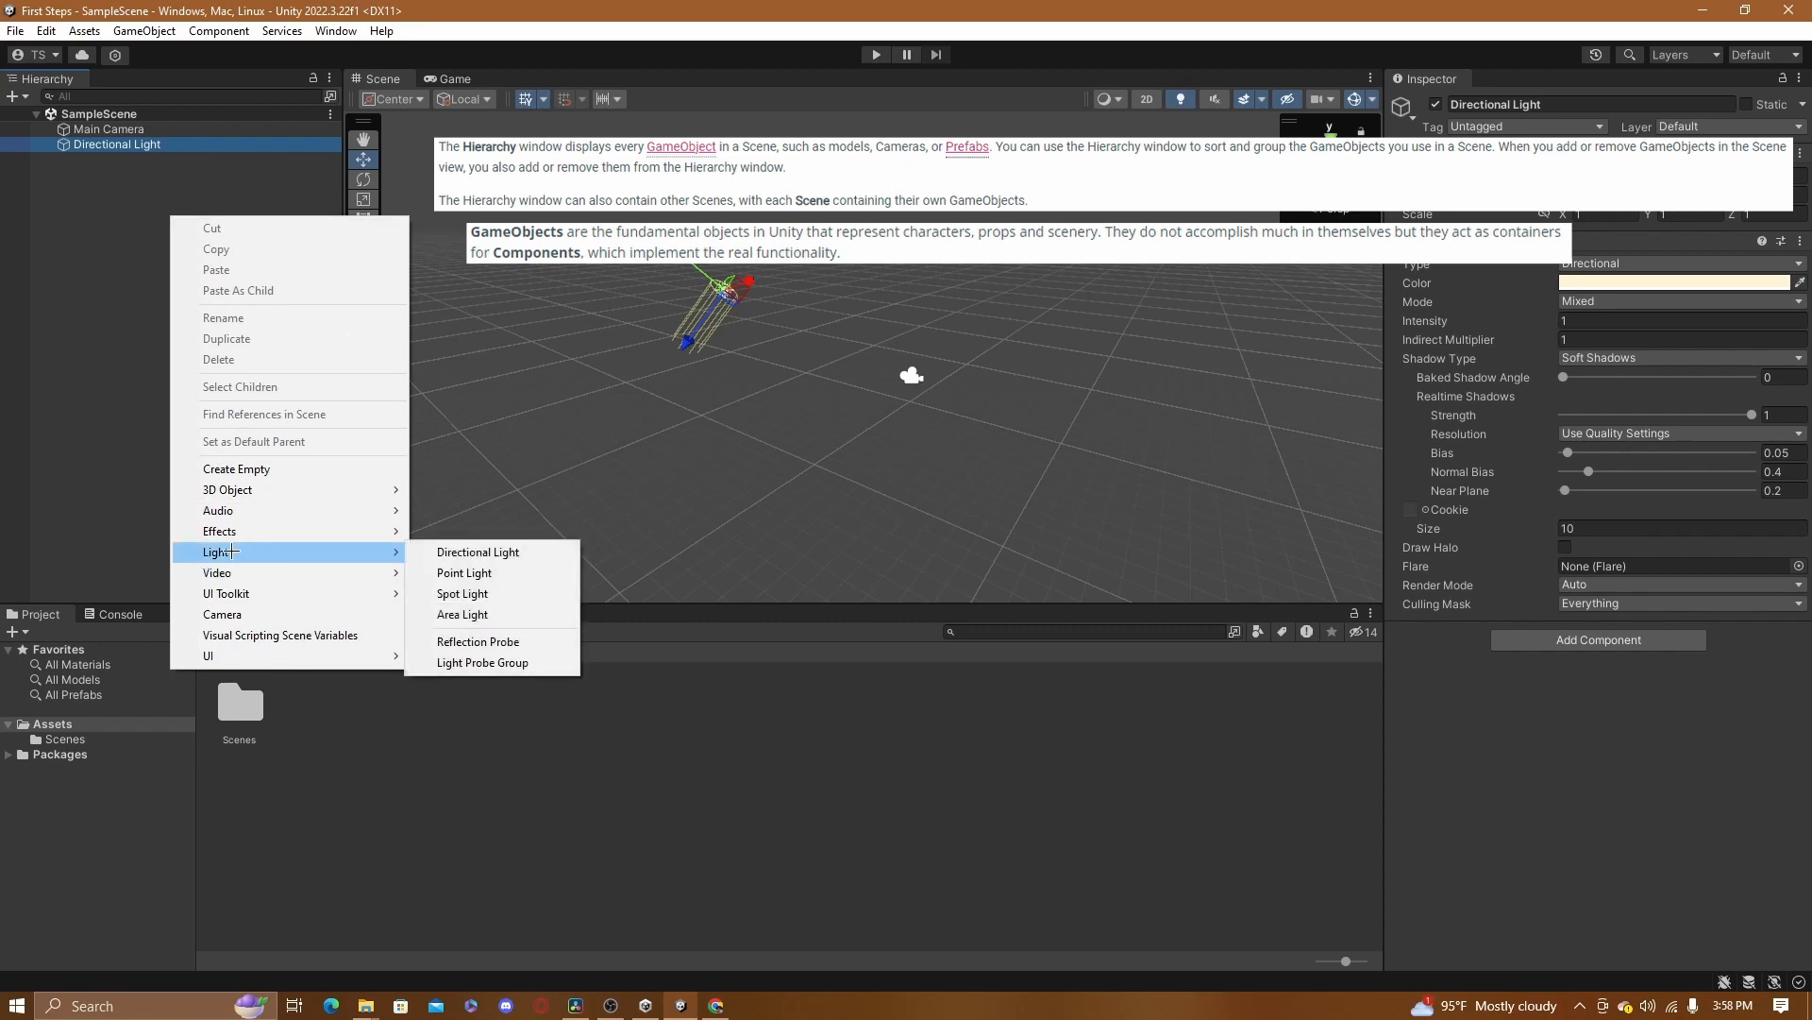
pyautogui.moveTo(245, 487)
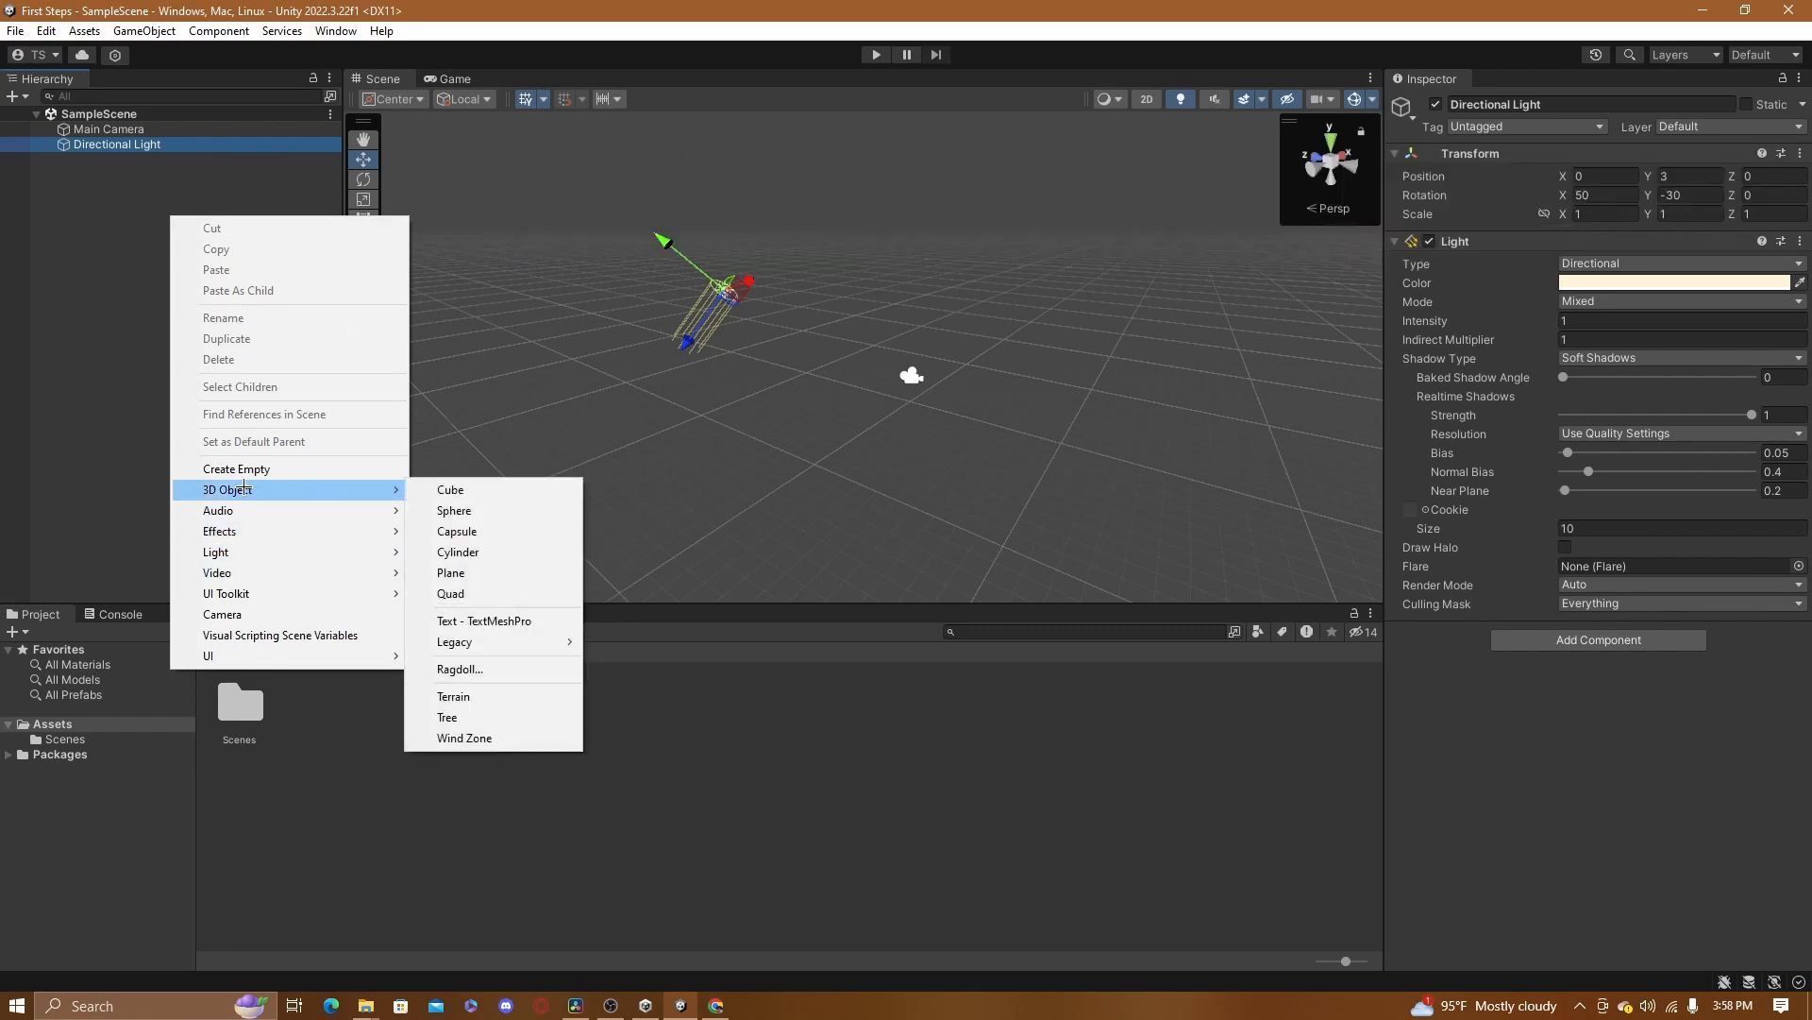
pyautogui.click(113, 473)
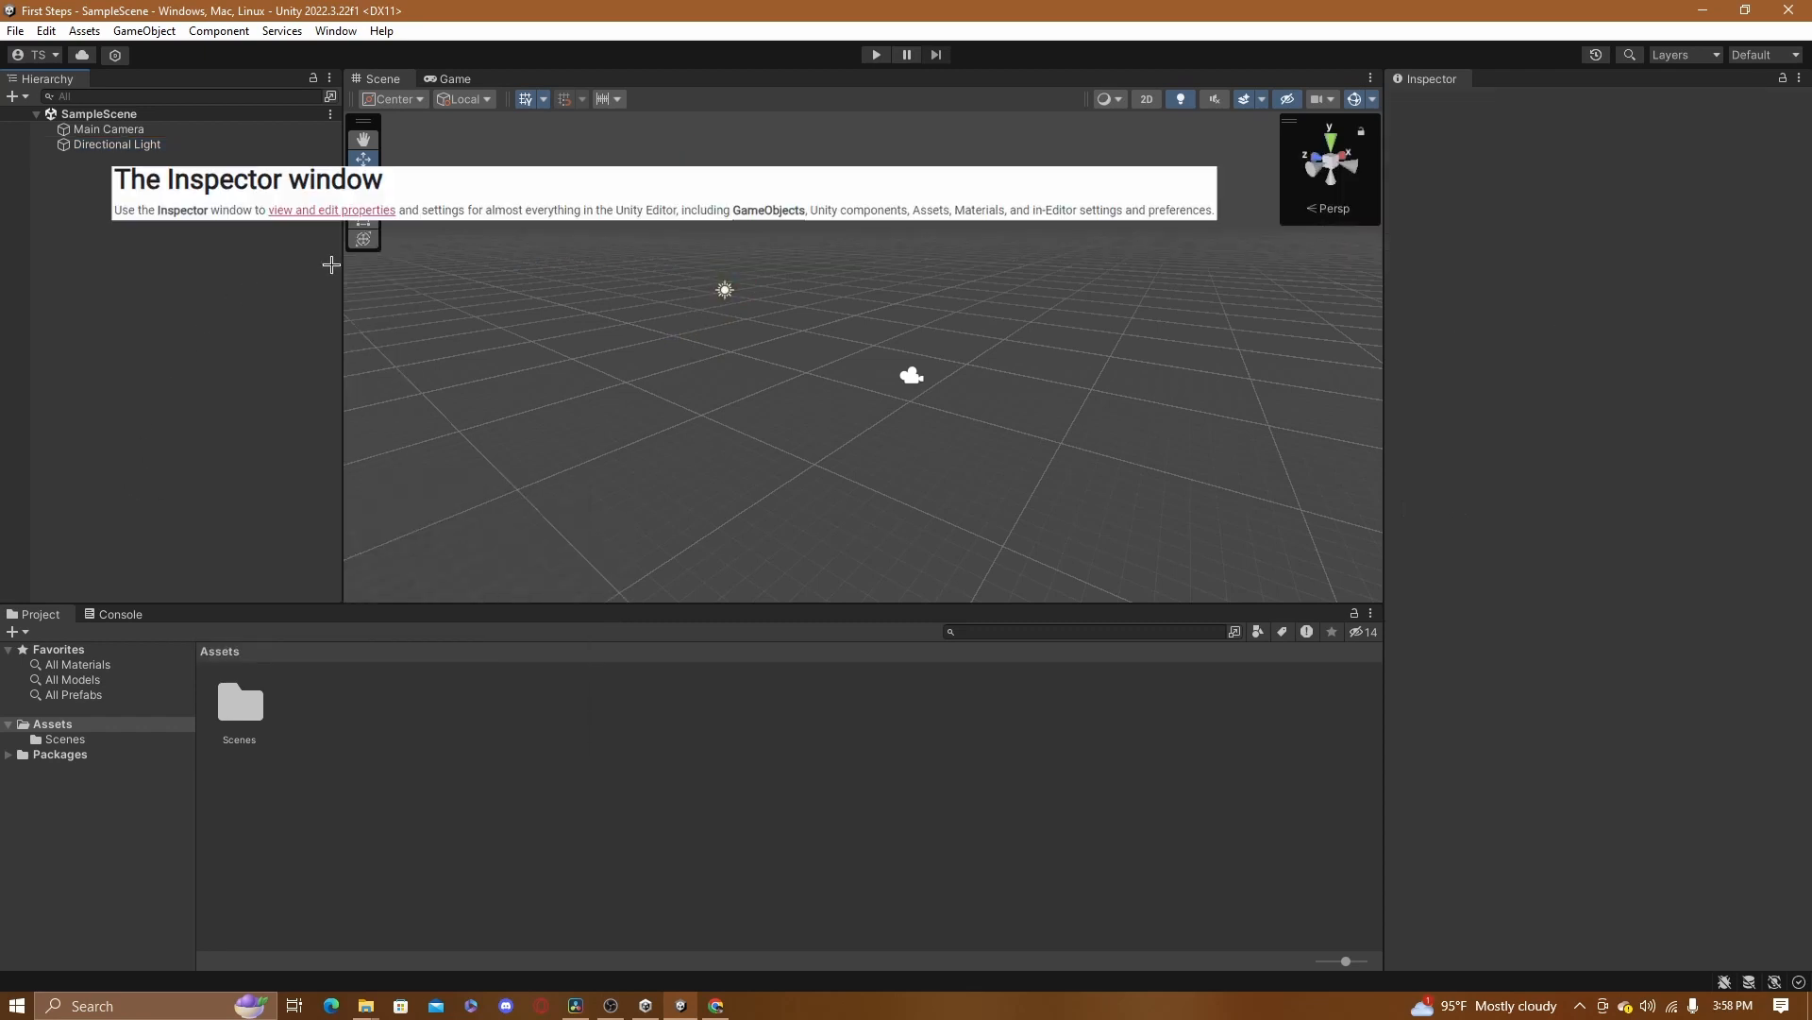
# Try a different Field of View on the Main Camera and undo the change
pyautogui.click(172, 130)
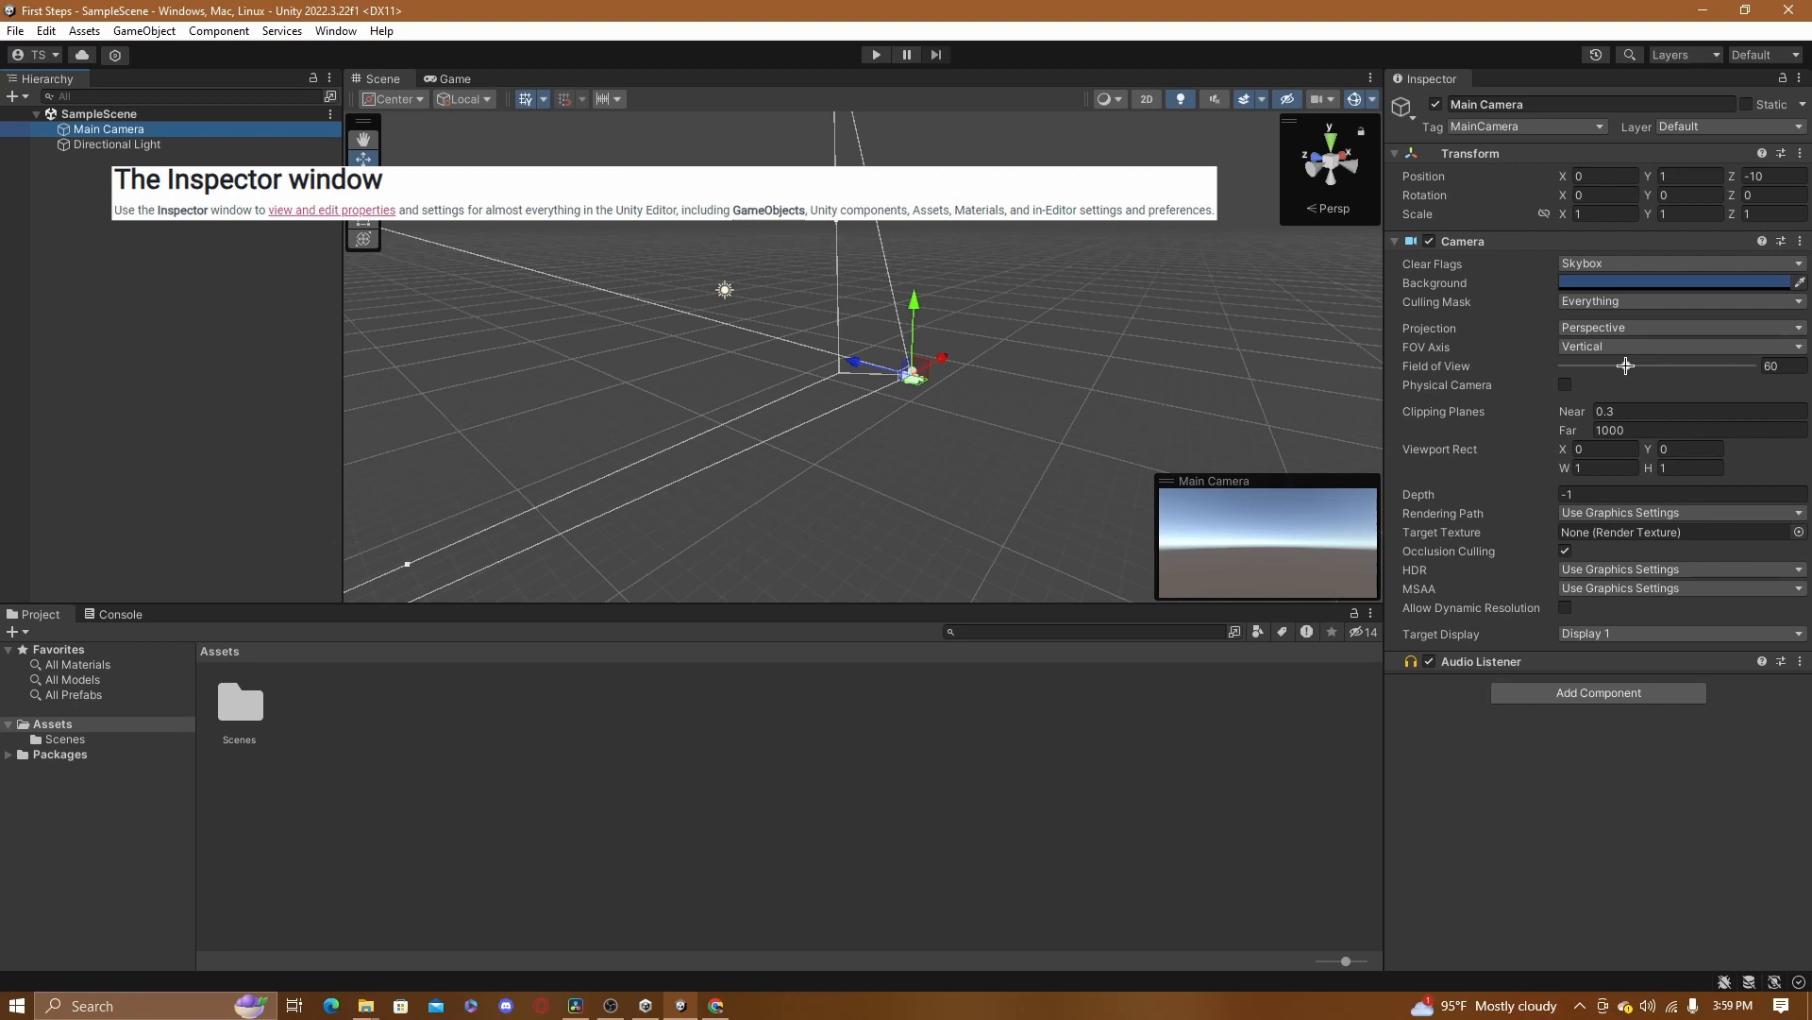
pyautogui.moveTo(1625, 367); pyautogui.dragTo(1600, 366)
pyautogui.hotkey('ctrl', 'z')
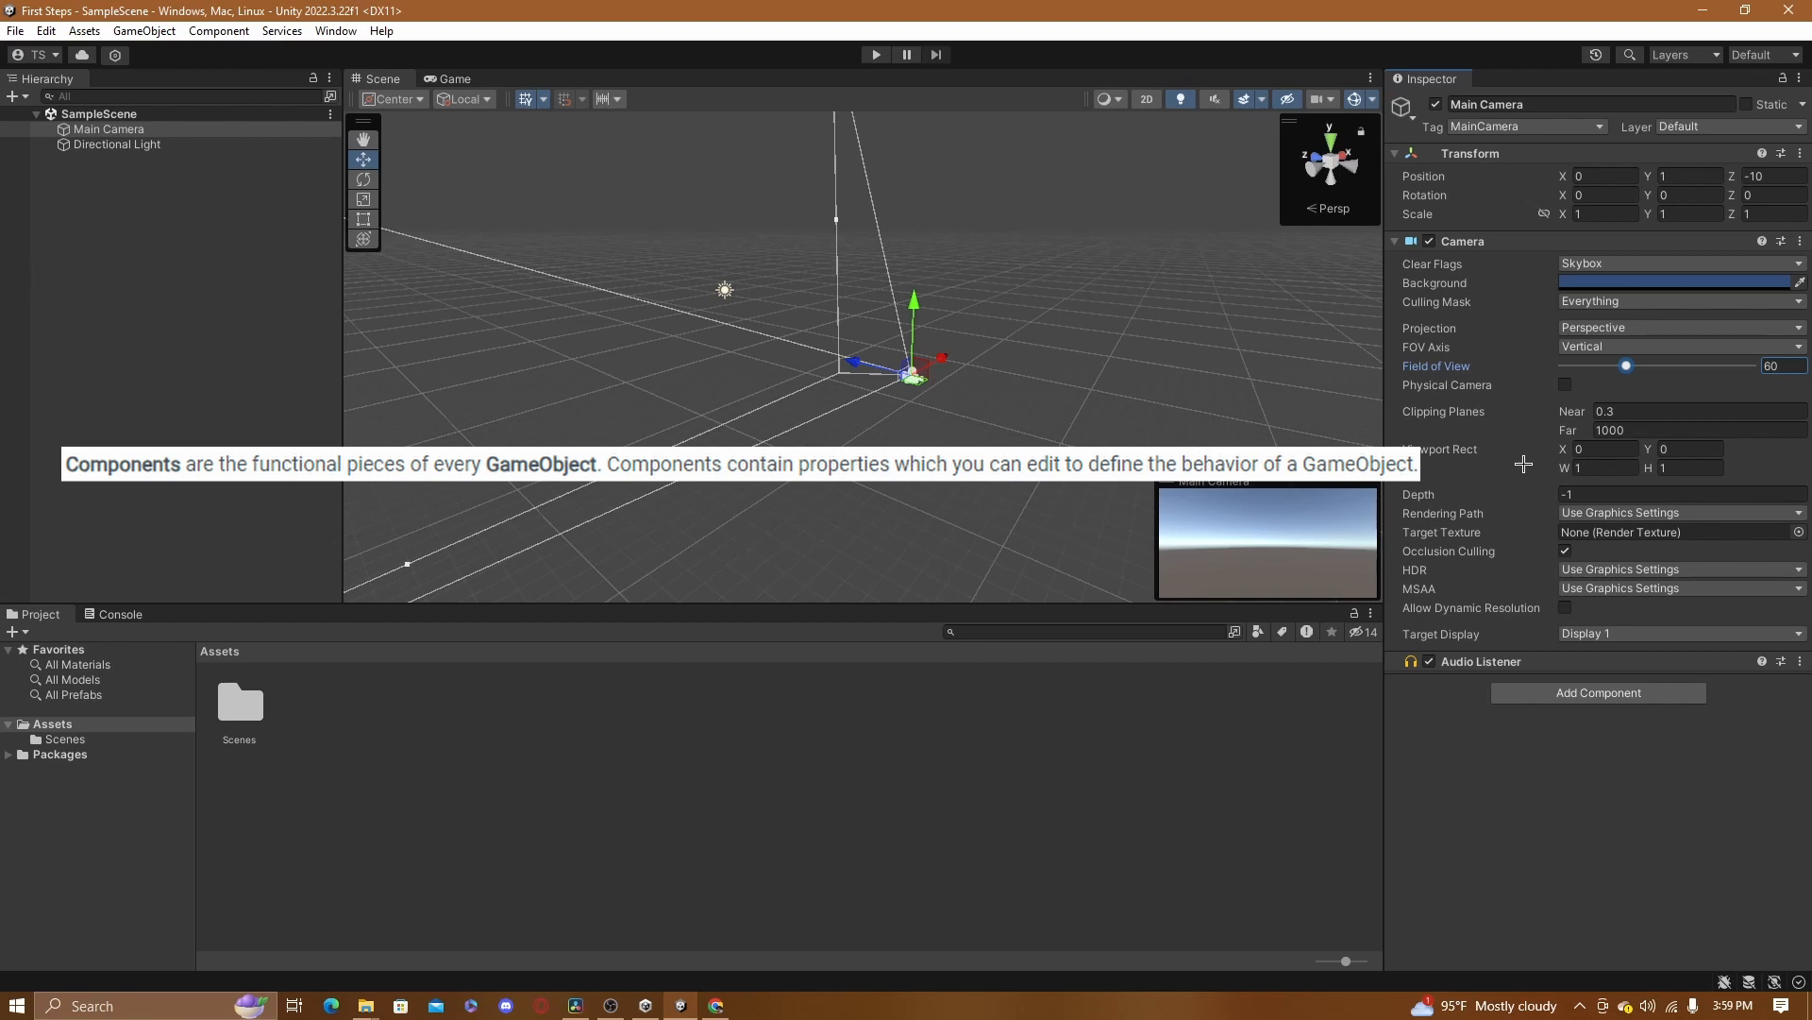
# Browse the component categories available for the Main Camera, including Layout, without adding a component
pyautogui.click(1567, 694)
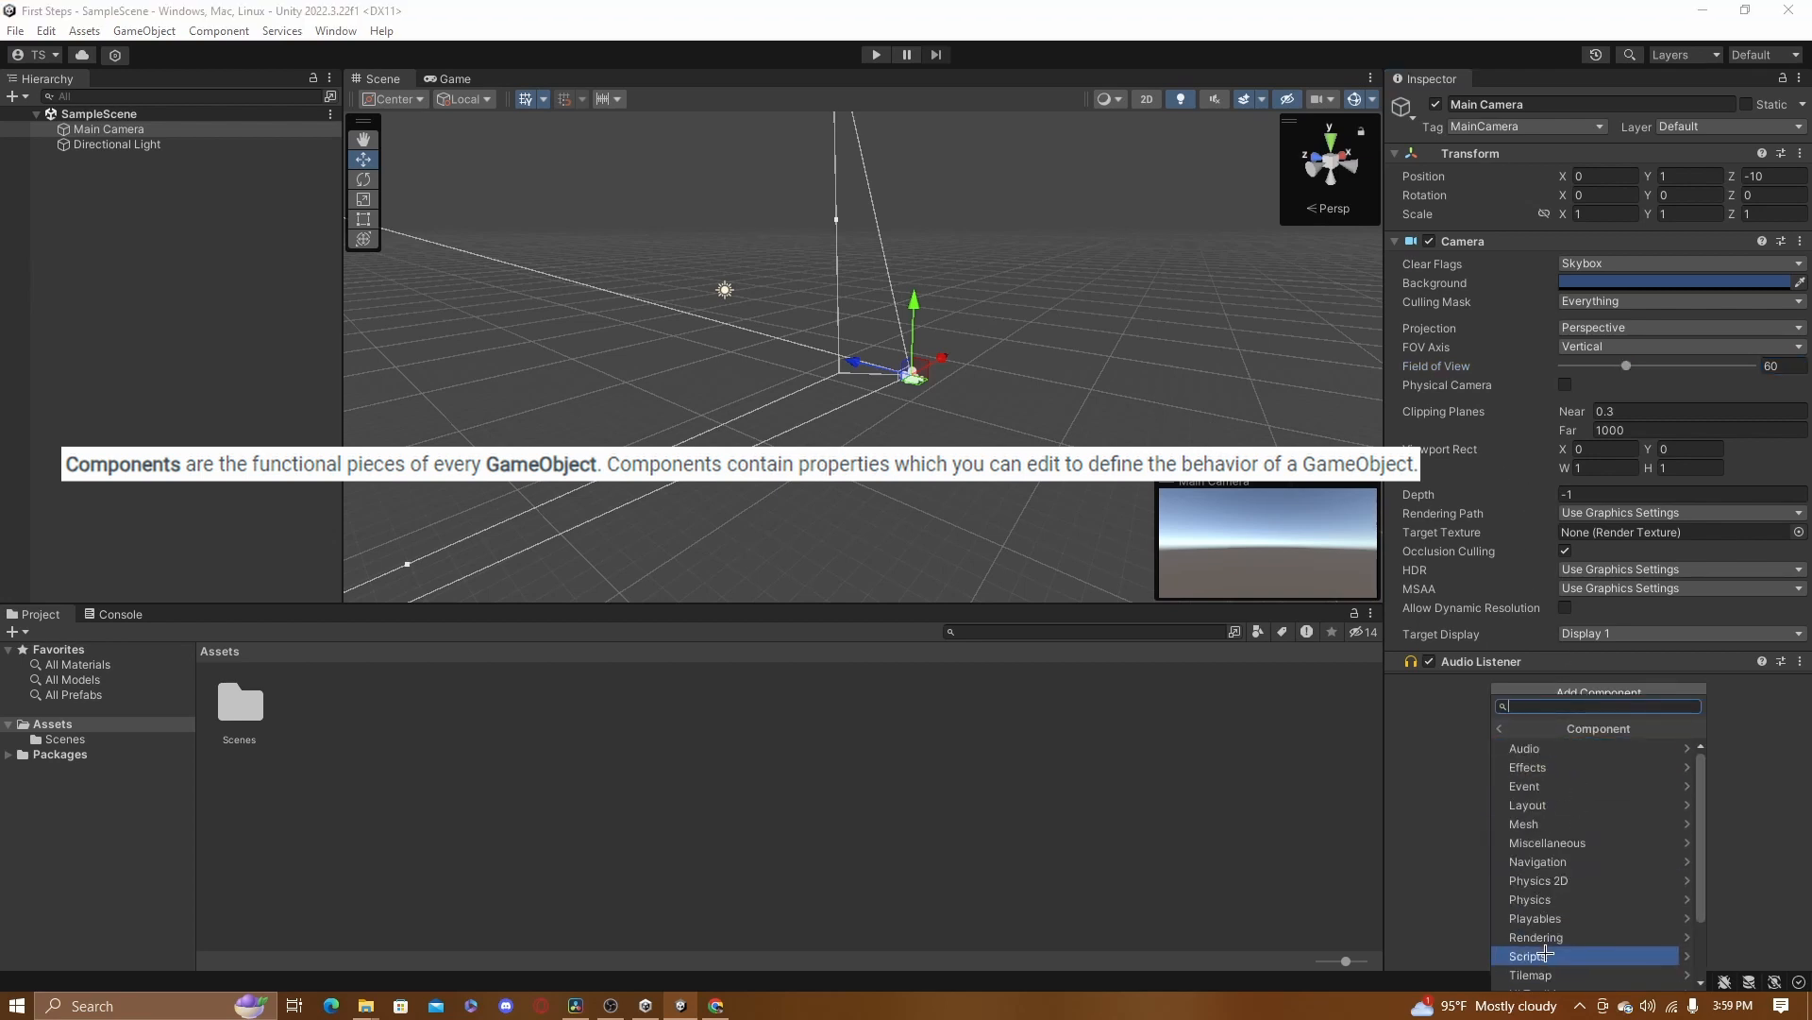
pyautogui.click(1539, 805)
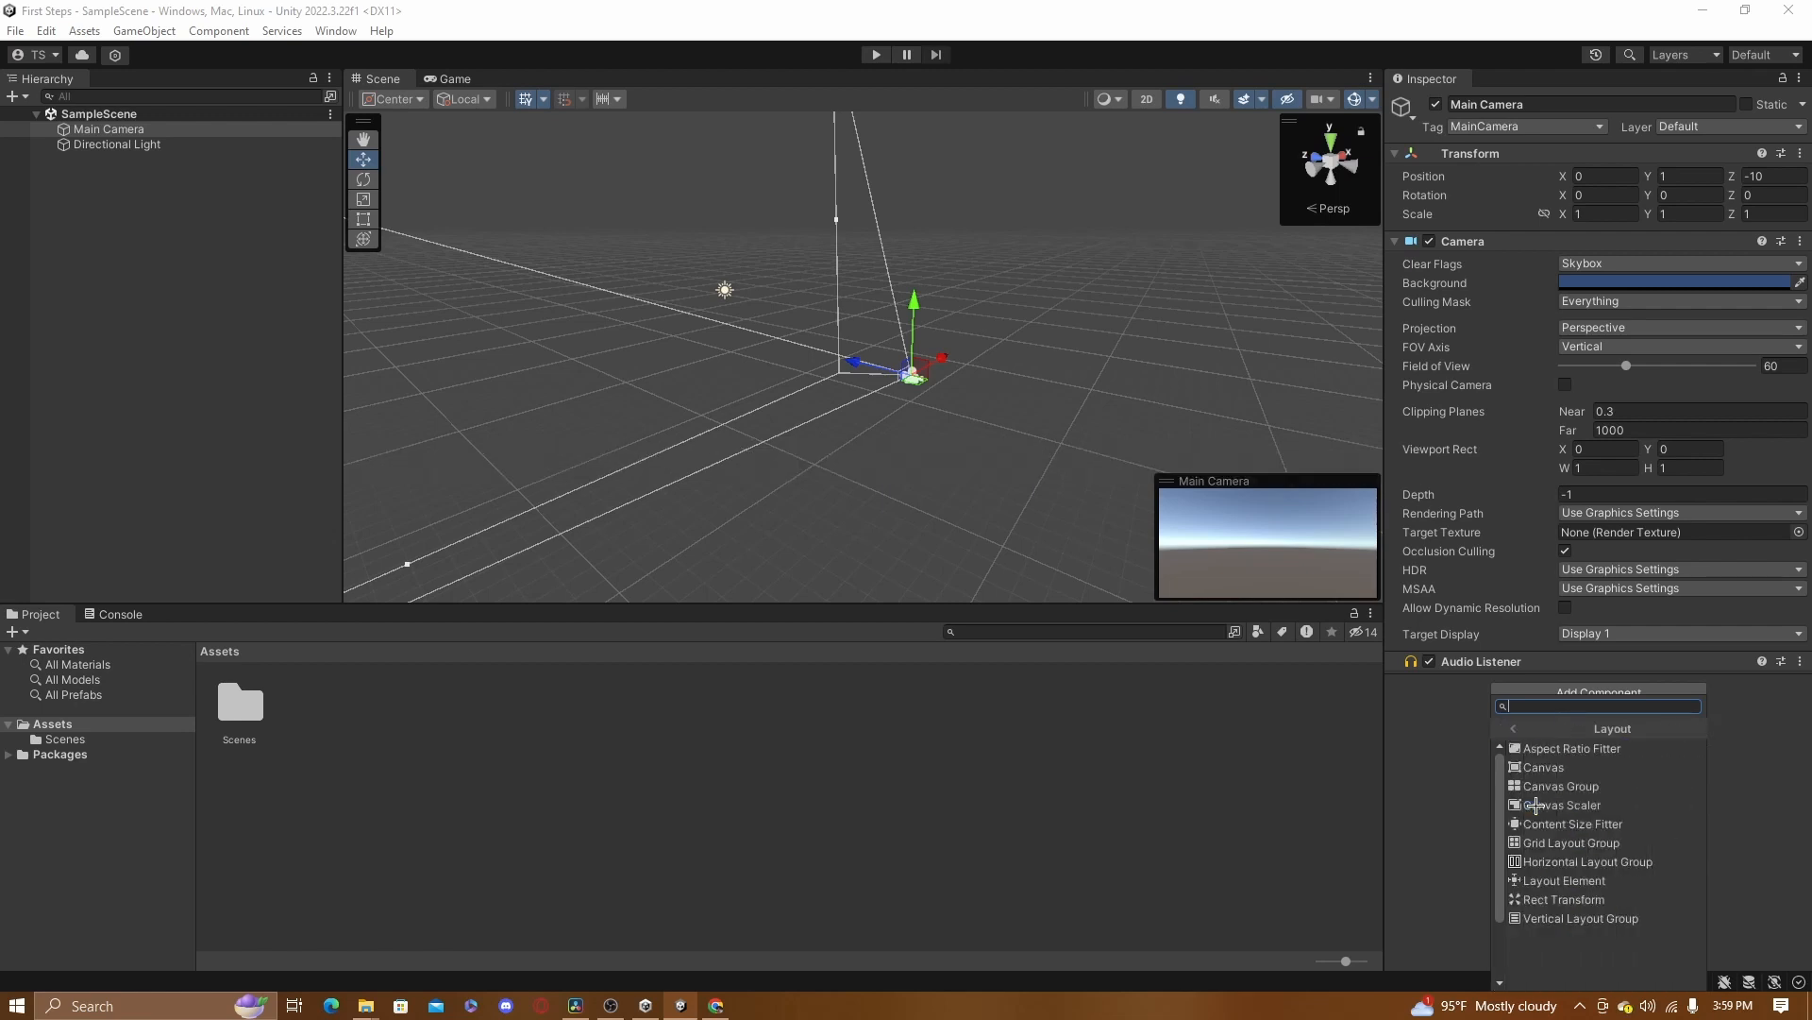
pyautogui.click(1500, 729)
pyautogui.click(1462, 729)
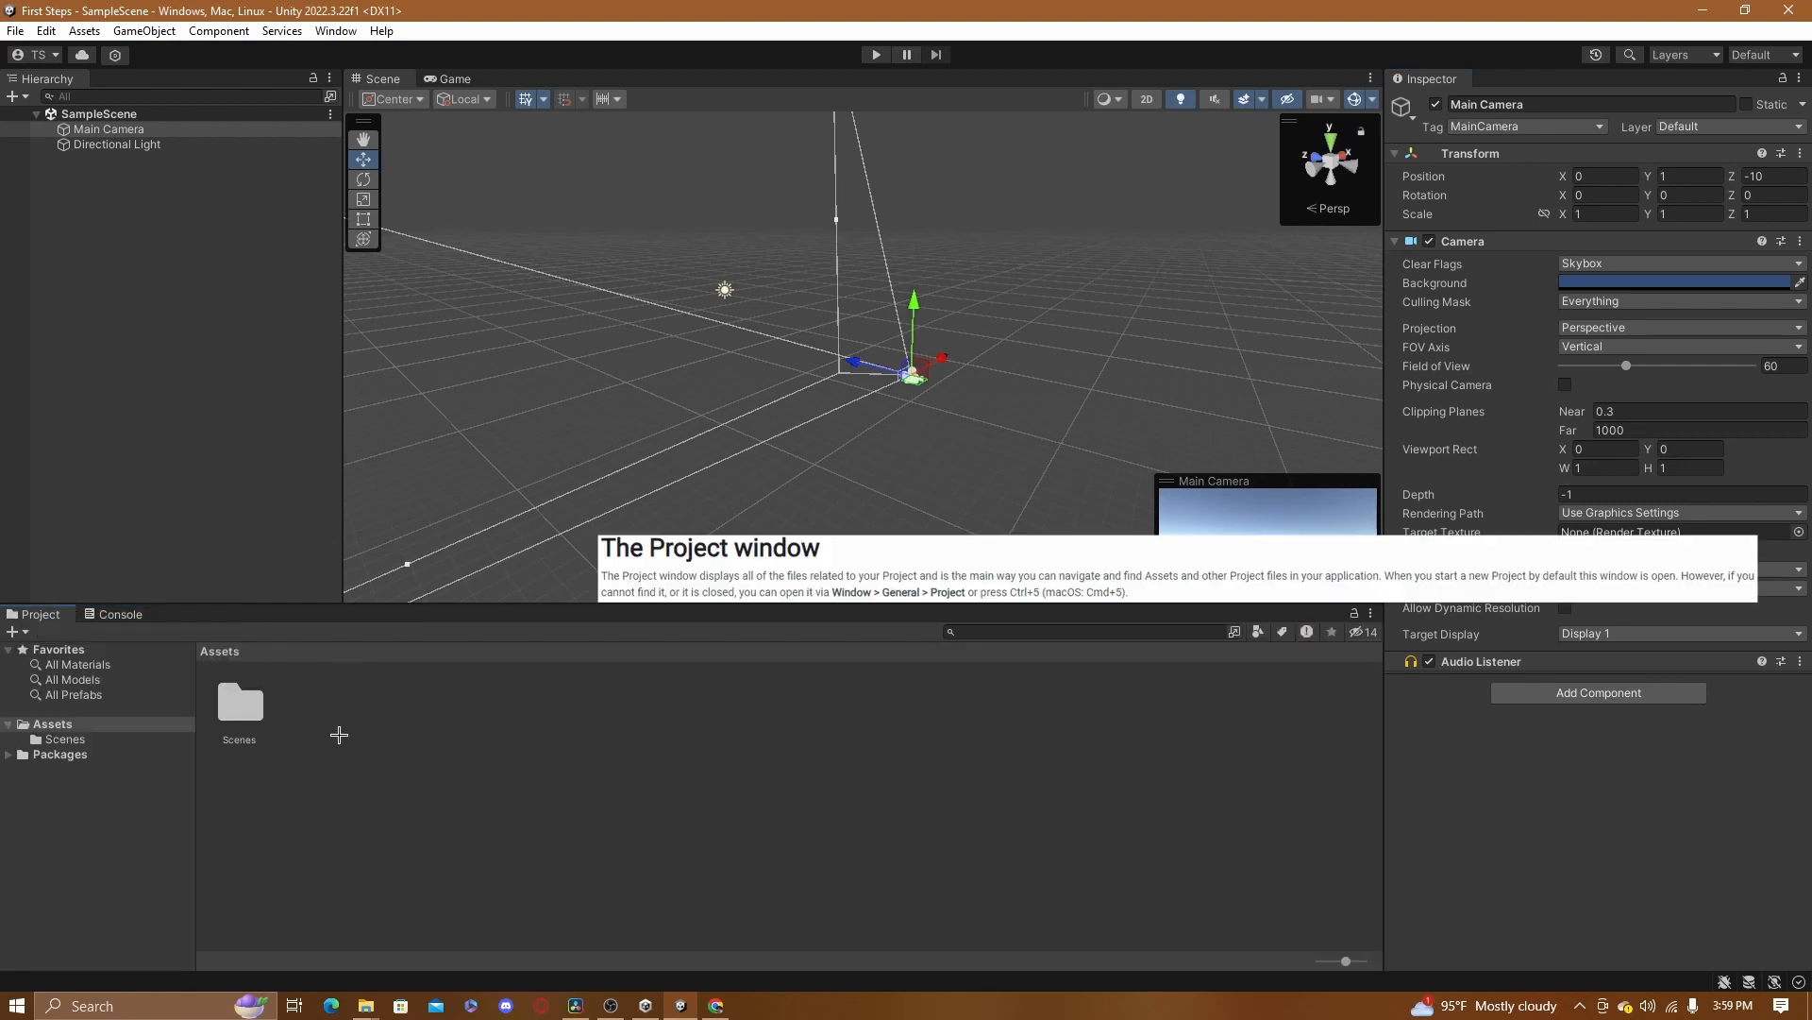
# View the contents of the Scenes folder, return to the Assets folder, and show the Console
pyautogui.click(72, 738)
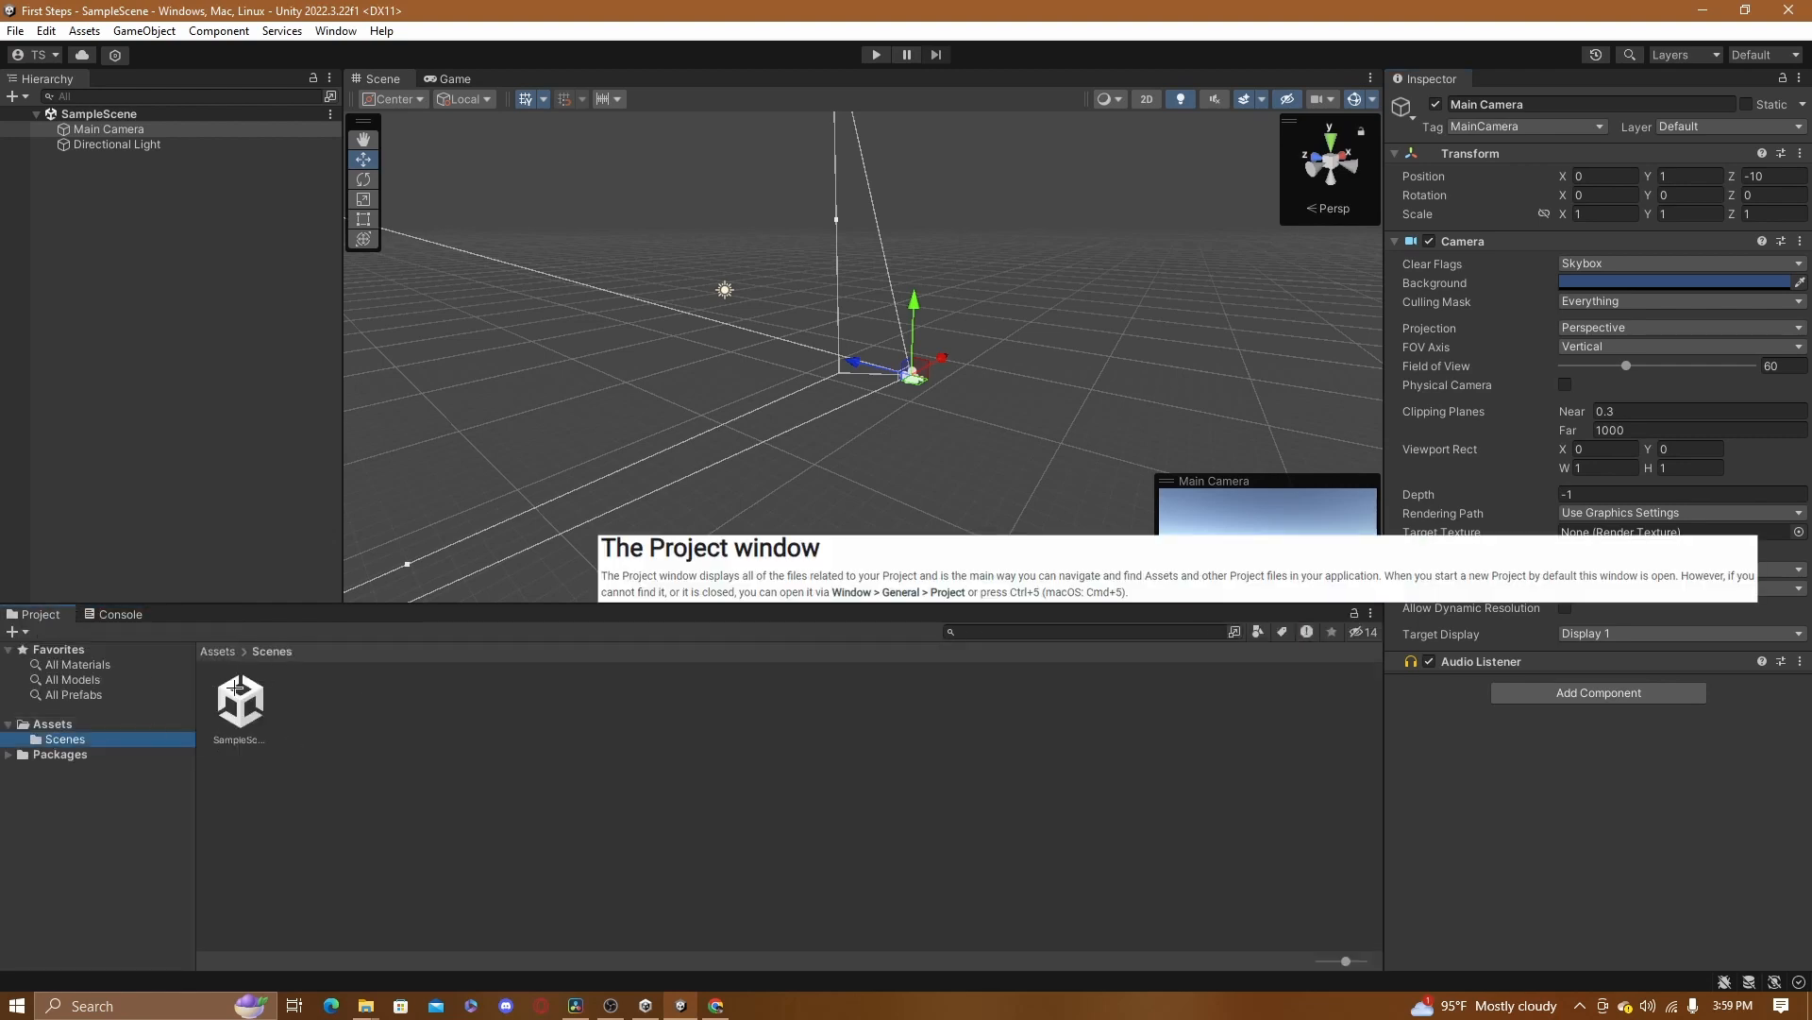
pyautogui.click(137, 724)
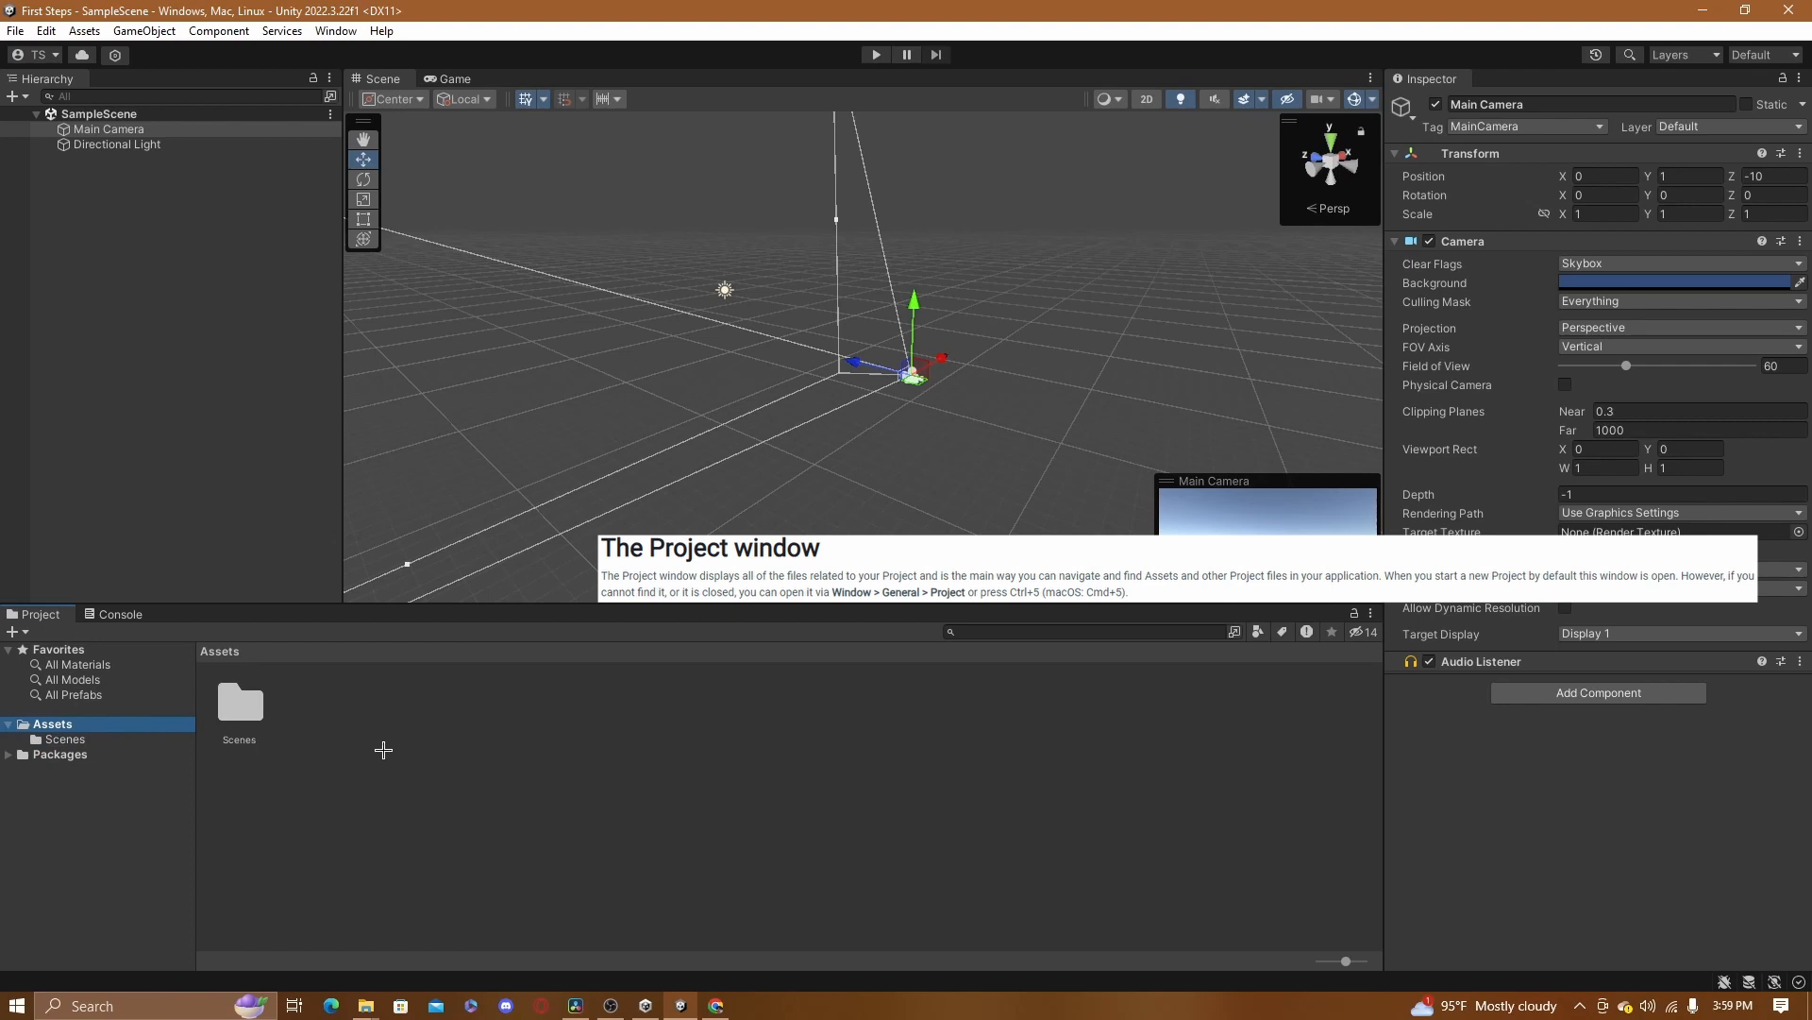
pyautogui.click(120, 614)
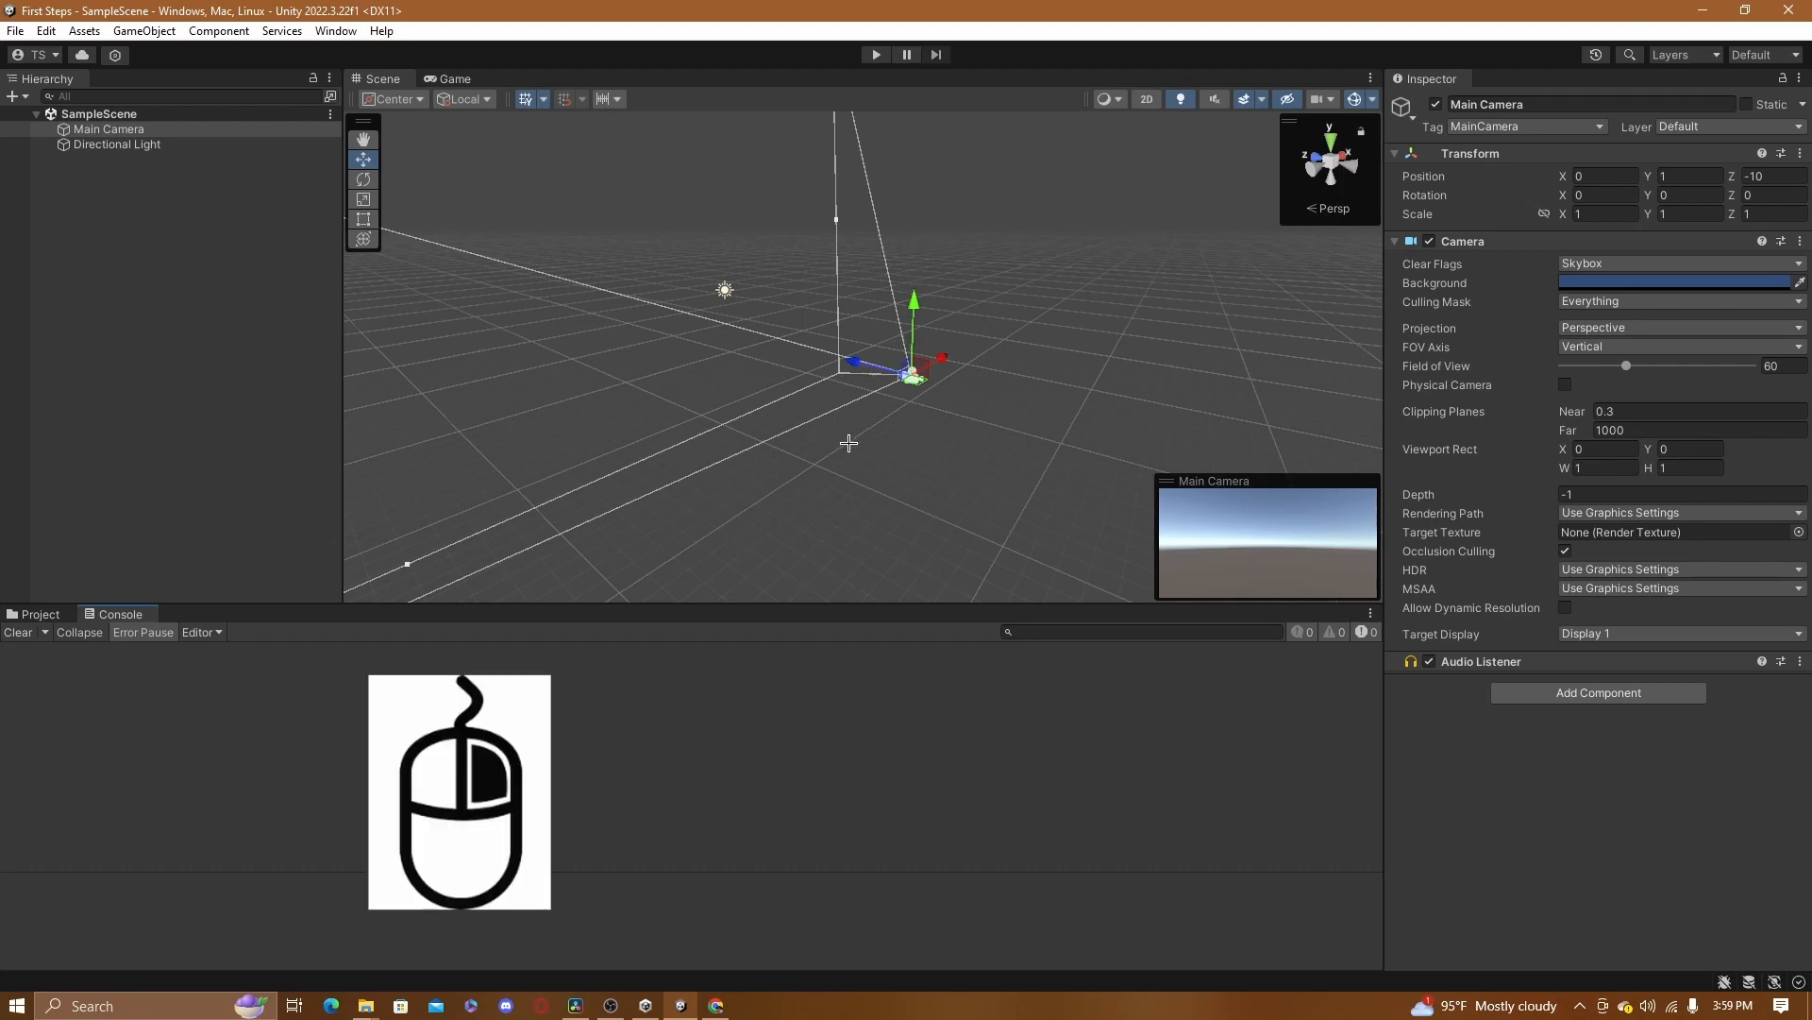
# Look around the scene from several angles and clear the Main Camera selection
pyautogui.moveTo(855, 441); pyautogui.dragTo(594, 343, button='right')
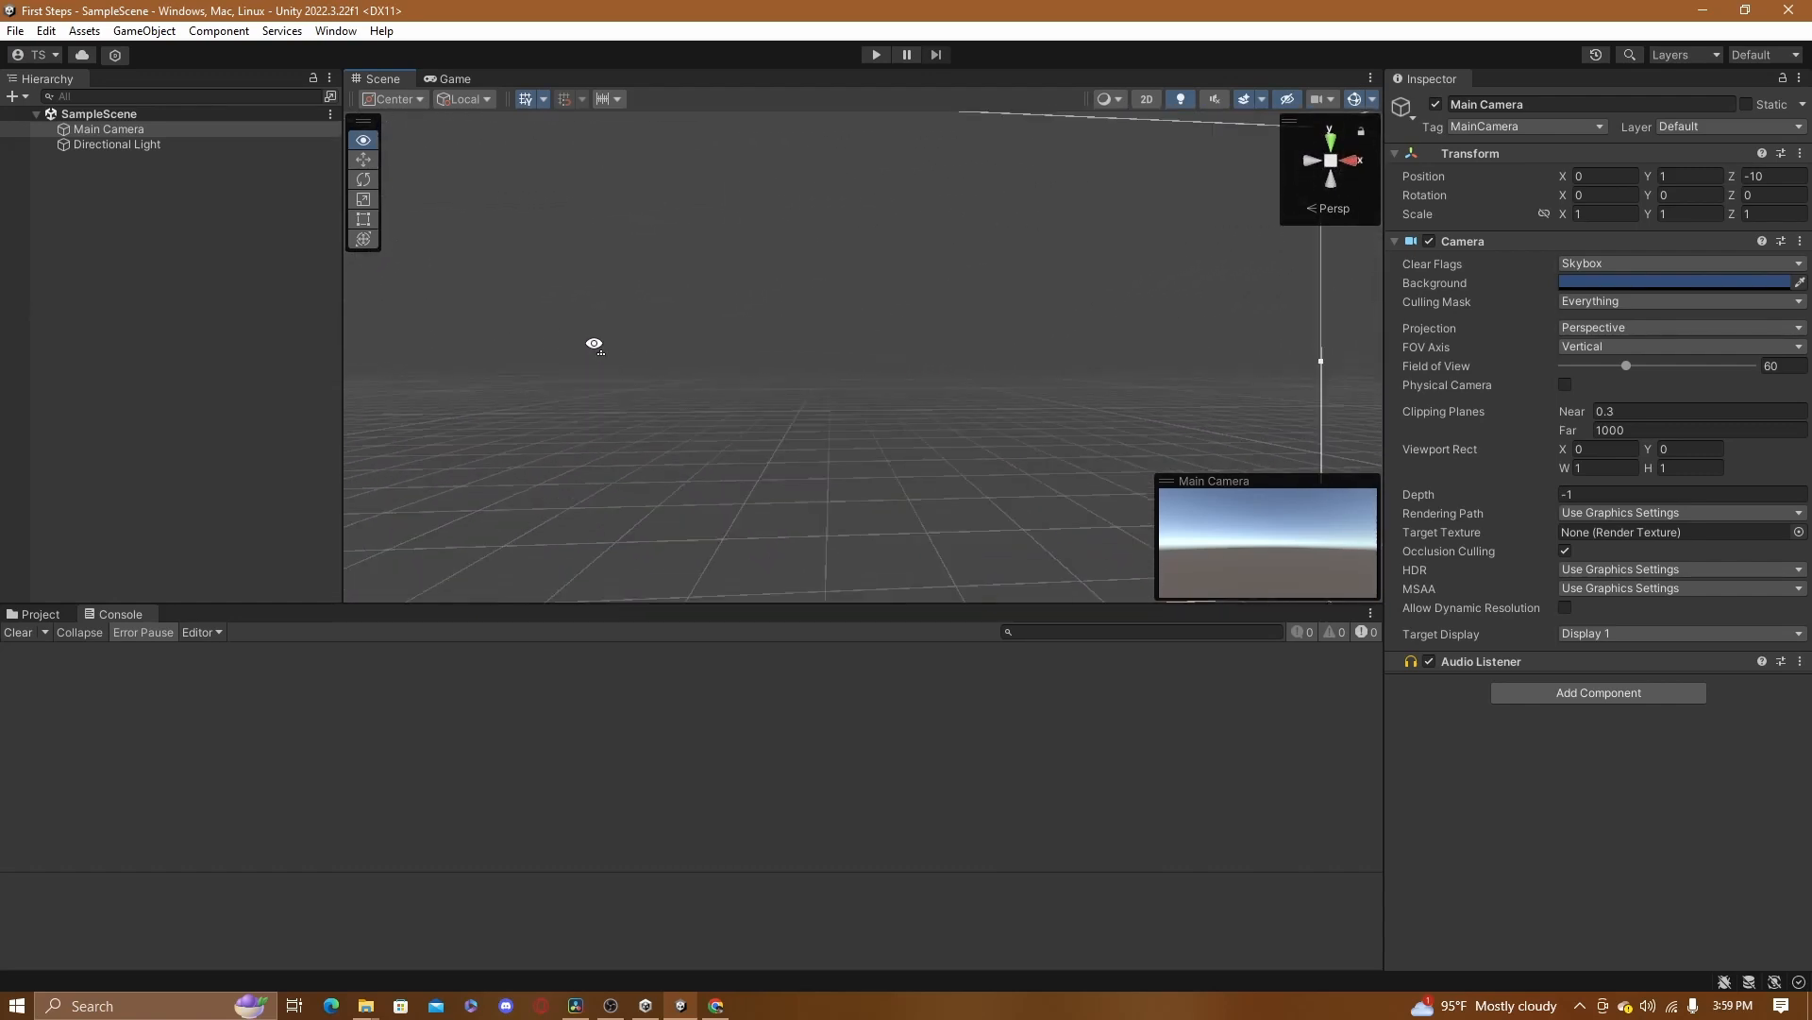
pyautogui.press('f')
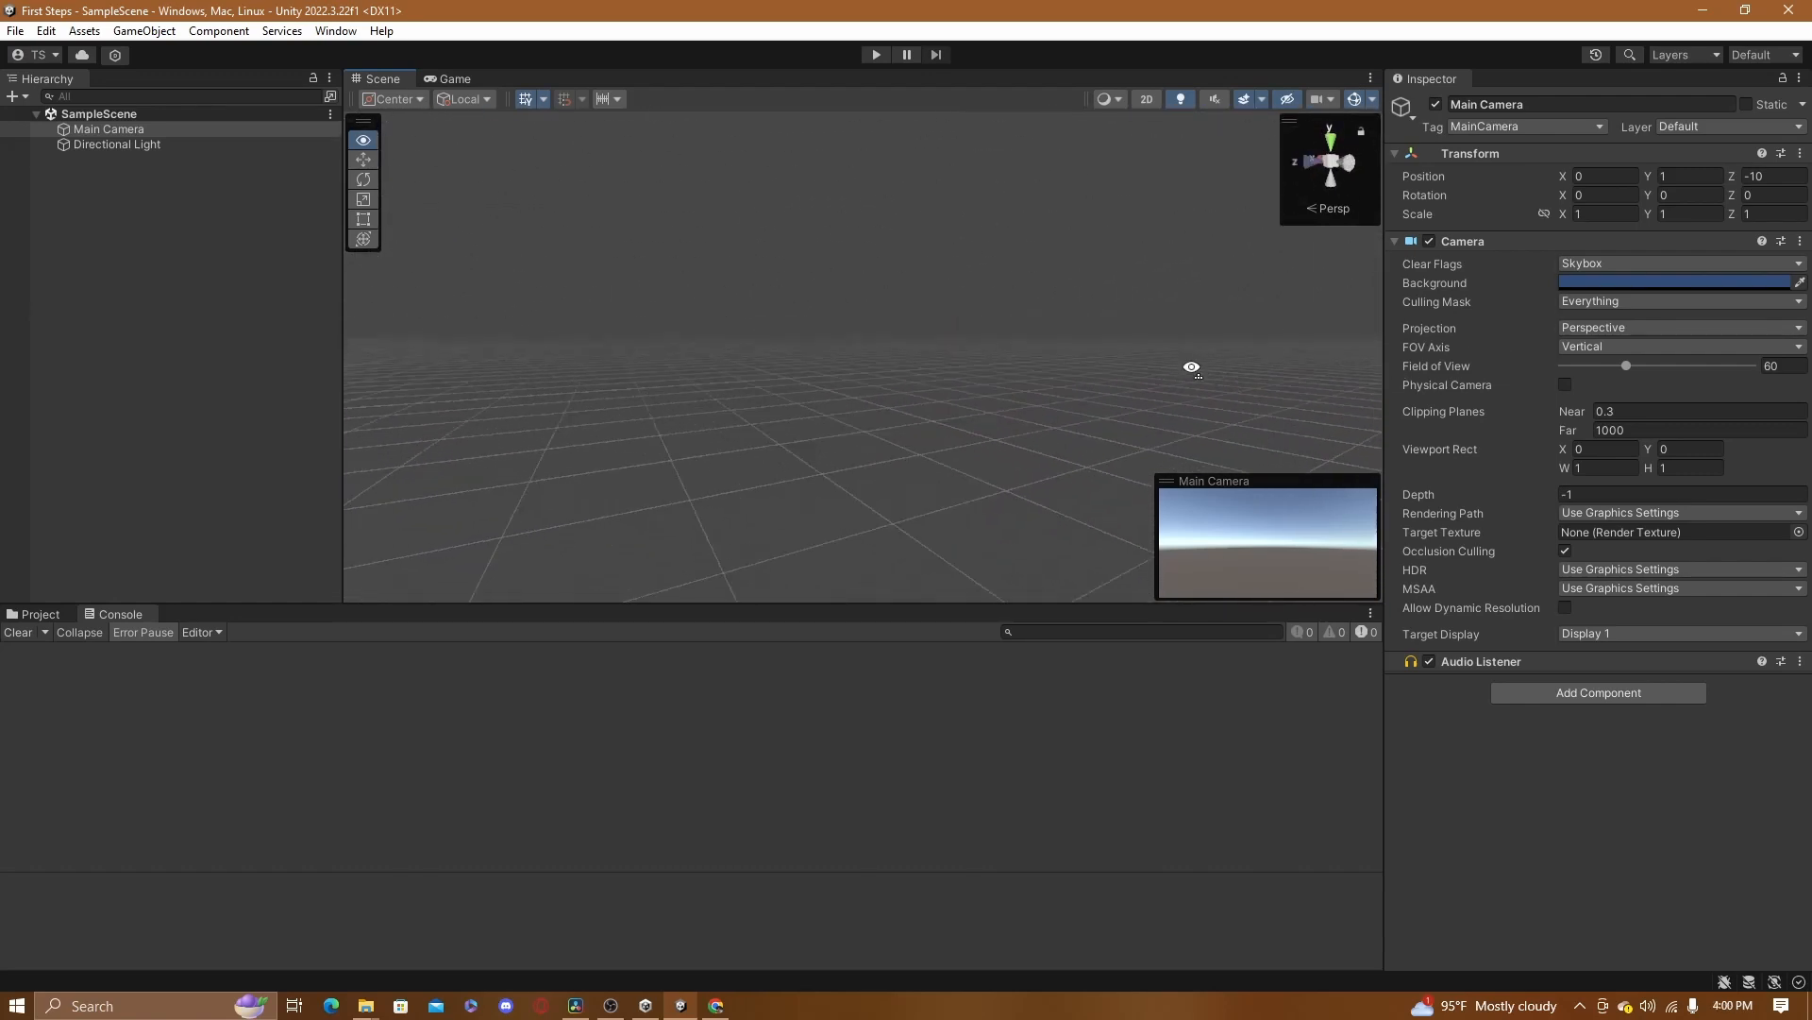
pyautogui.moveTo(1190, 368); pyautogui.dragTo(104, 376, button='right')
pyautogui.click(104, 376)
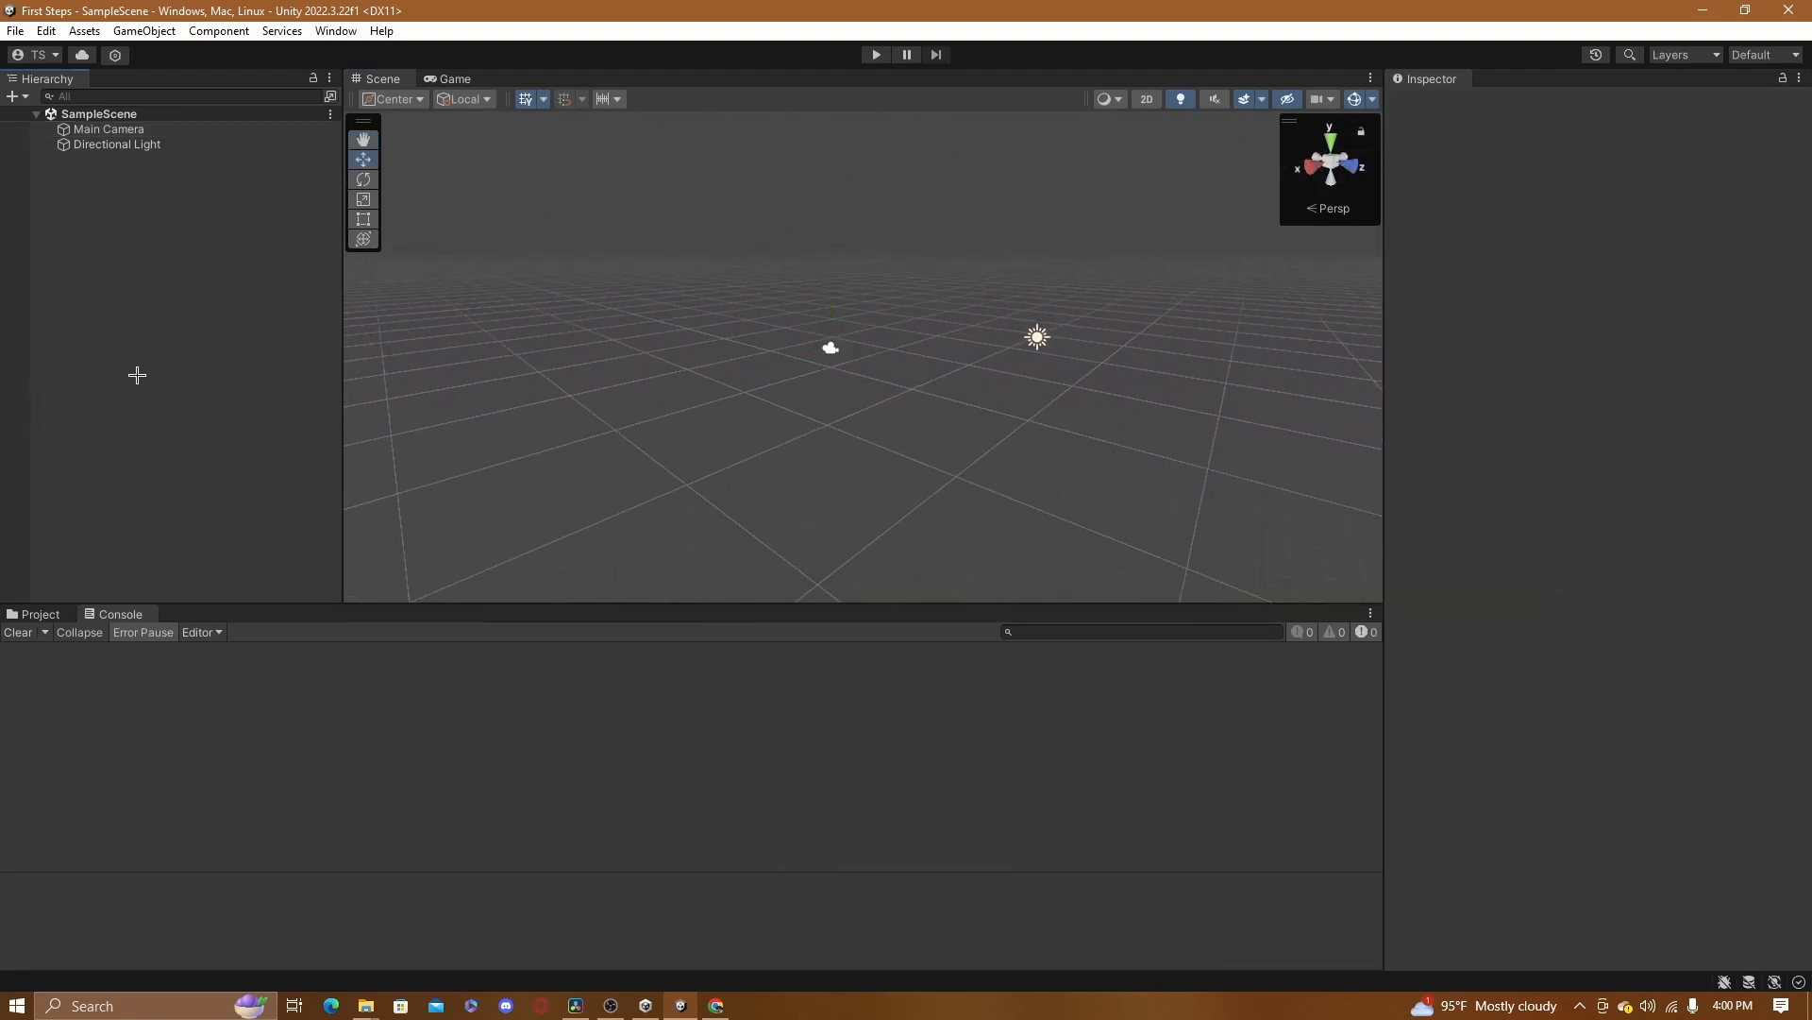
# Add a 3D cube to SampleScene, view it up close, and deselect it
pyautogui.rightClick(135, 224)
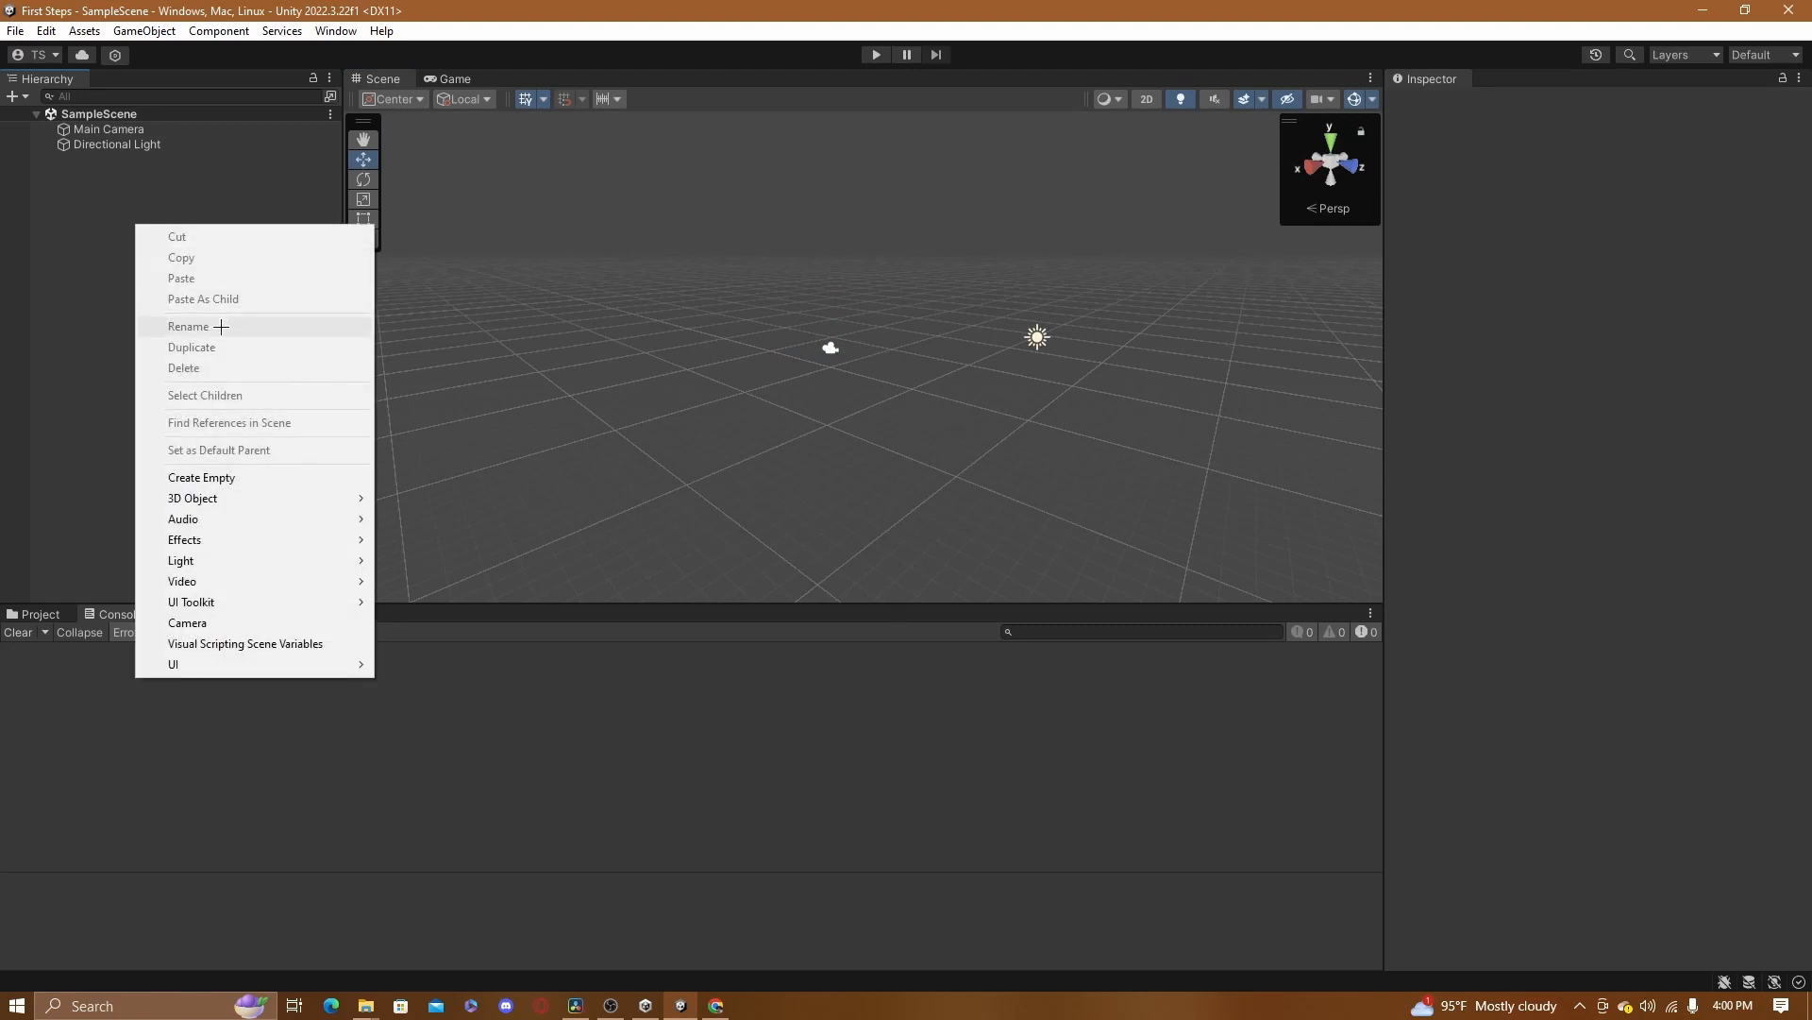
pyautogui.moveTo(204, 491)
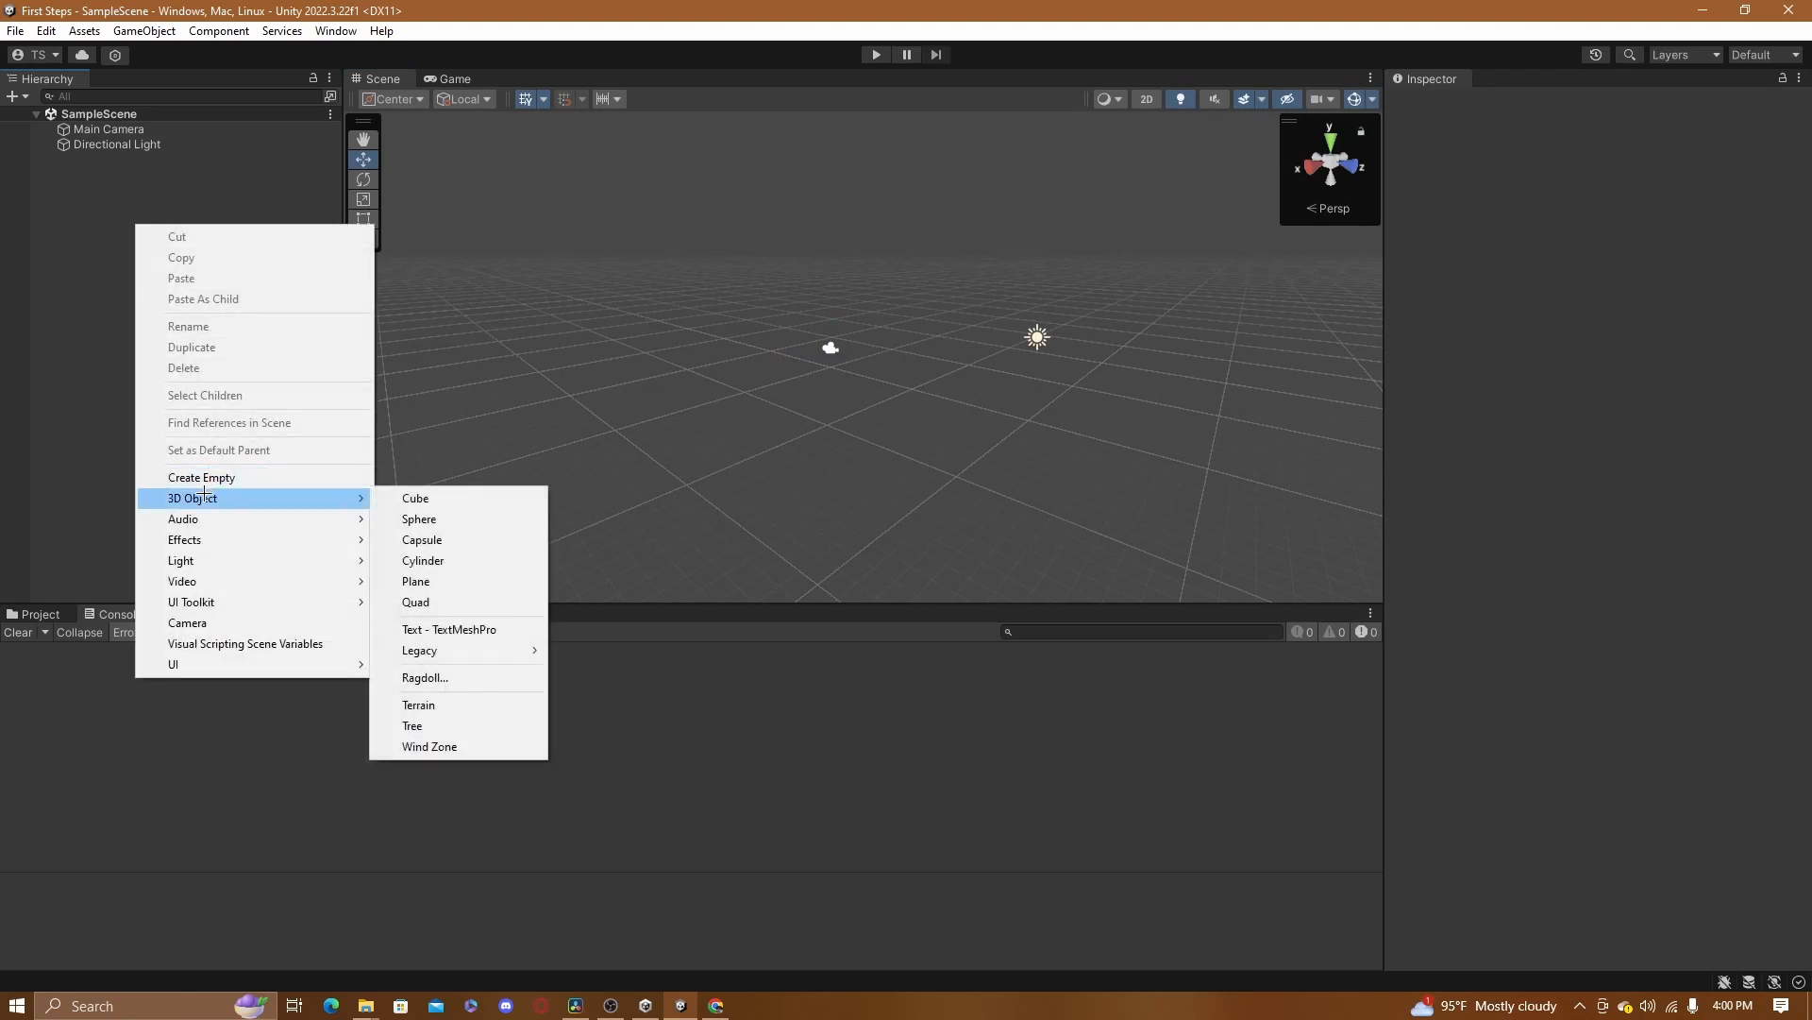
pyautogui.click(419, 498)
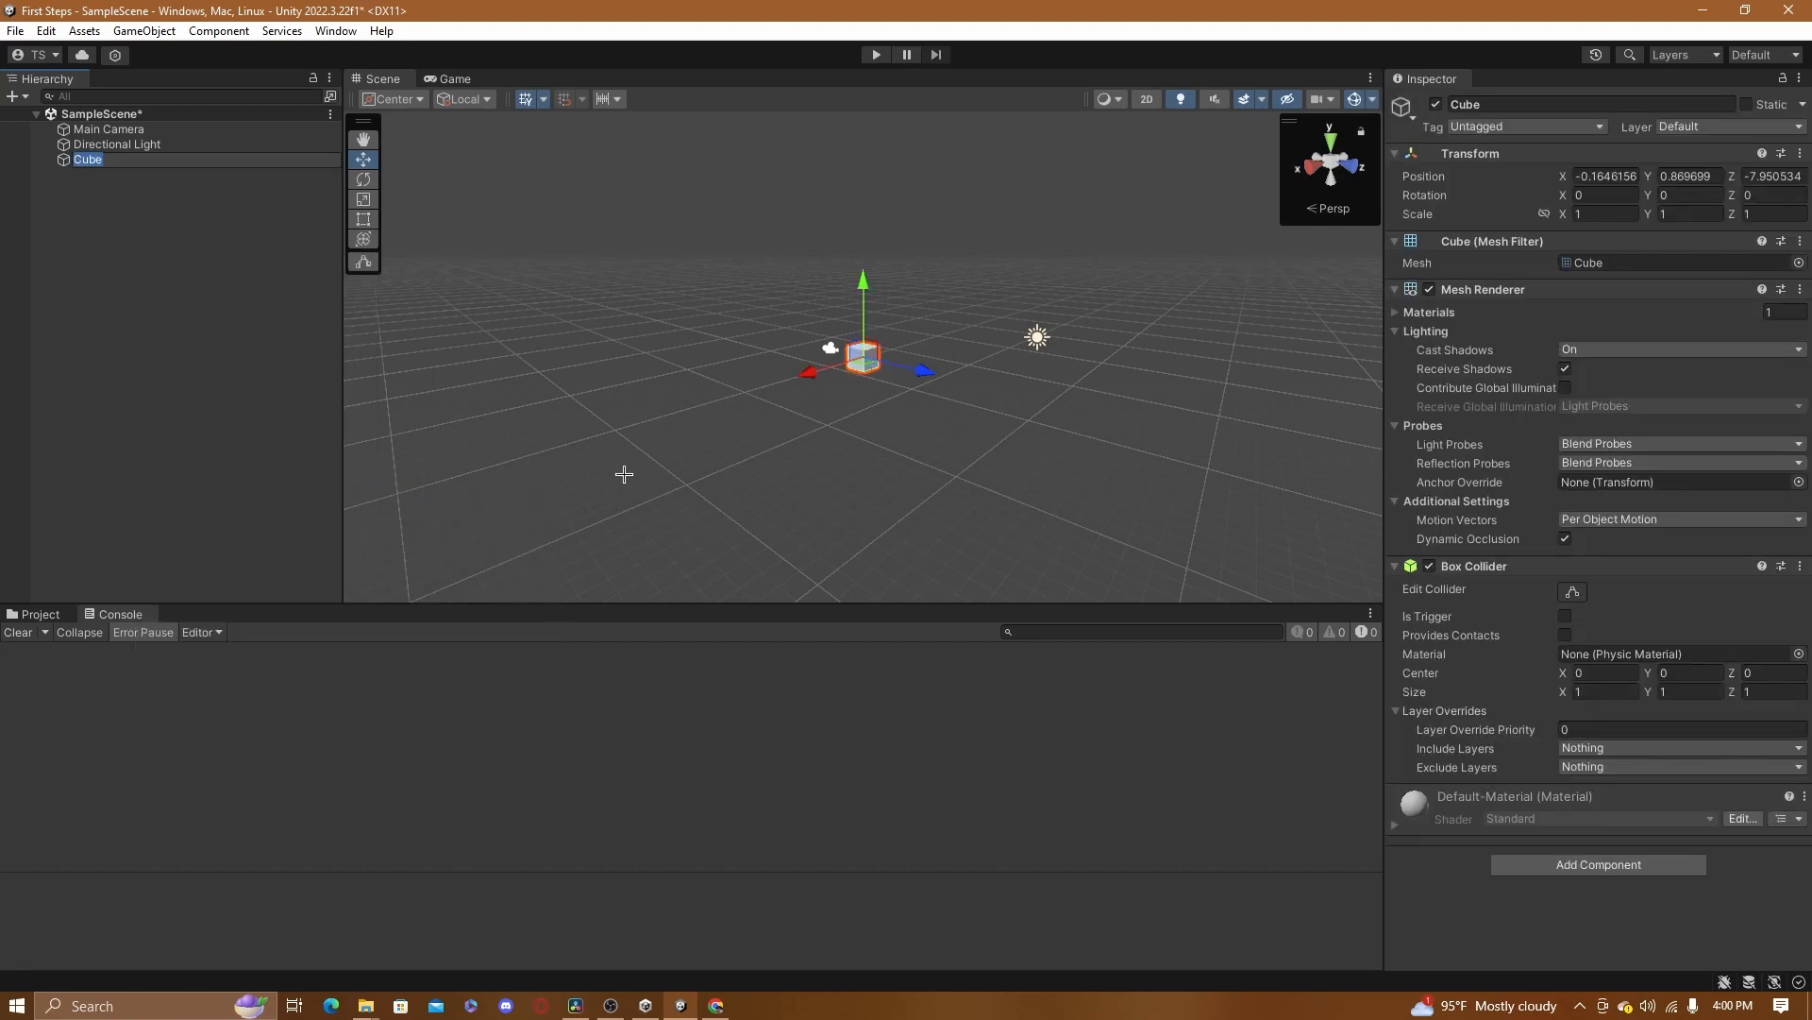
pyautogui.moveTo(722, 440); pyautogui.dragTo(837, 469, button='right')
pyautogui.press('w')
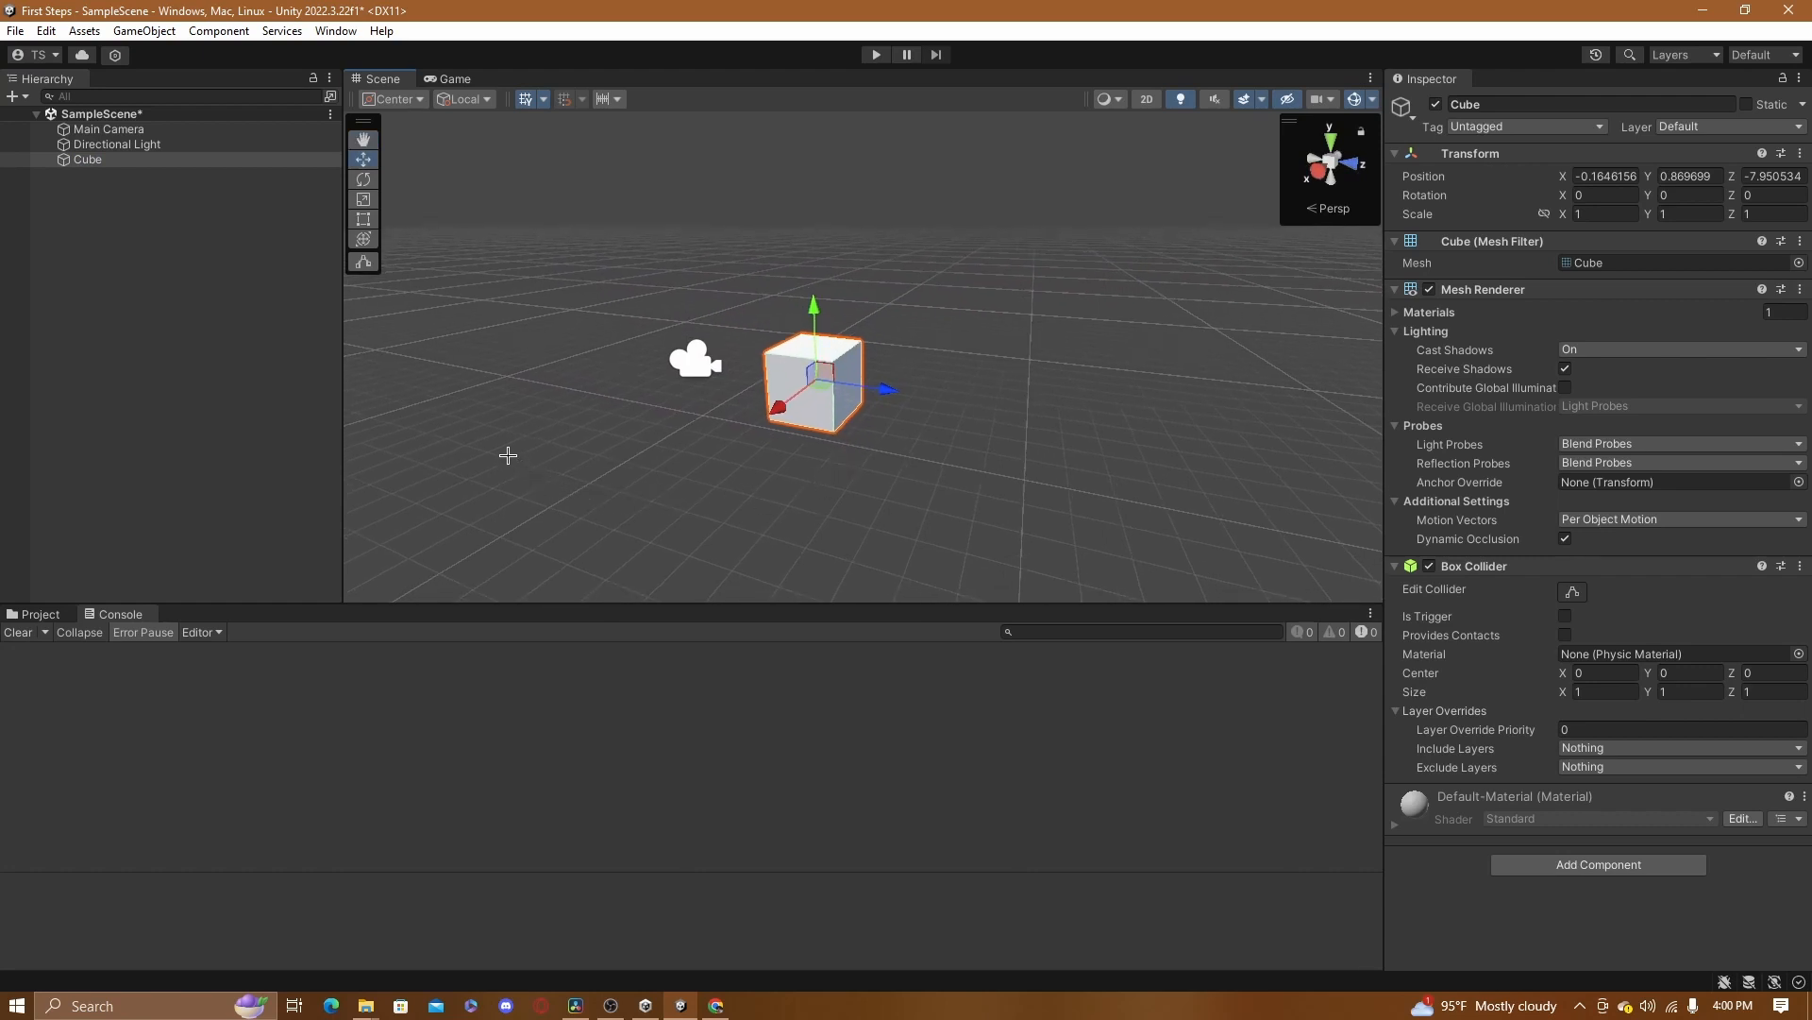
pyautogui.click(514, 315)
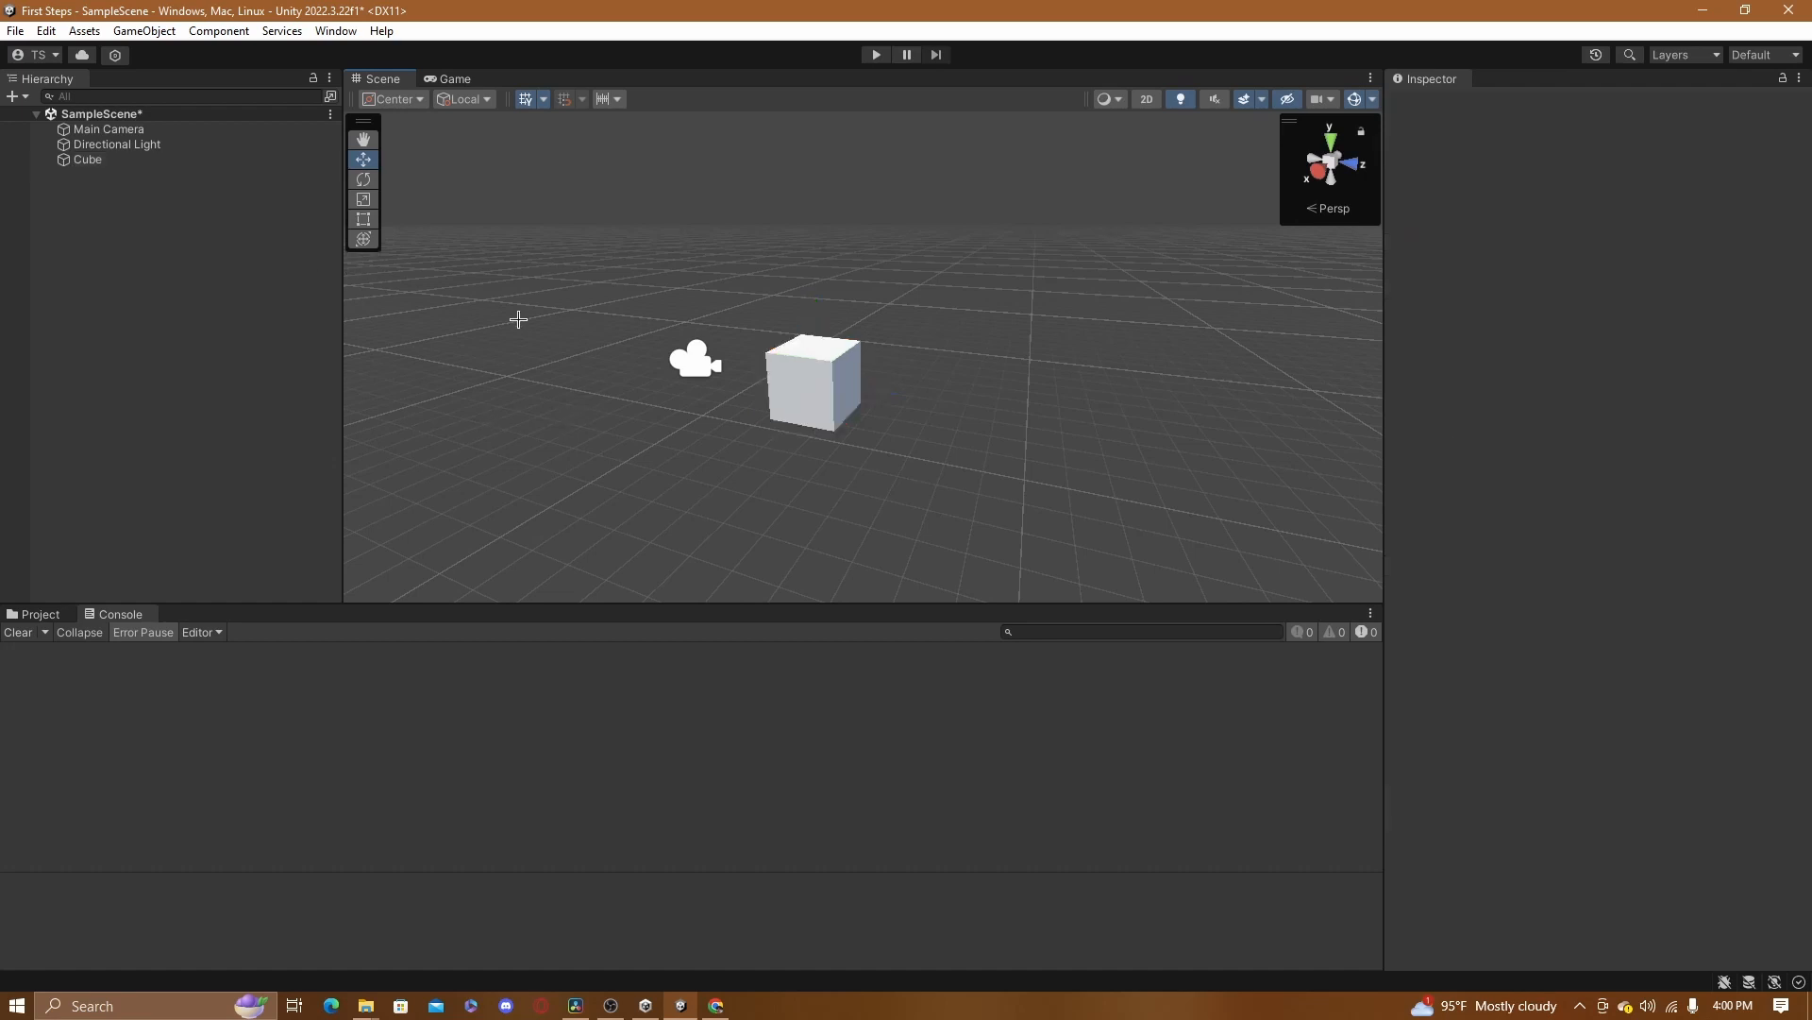
# Practice selecting and deselecting the cube in the scene and in the object list, leaving it selected and viewed up close
pyautogui.click(821, 370)
pyautogui.click(616, 421)
pyautogui.click(167, 160)
pyautogui.click(469, 337)
pyautogui.click(817, 372)
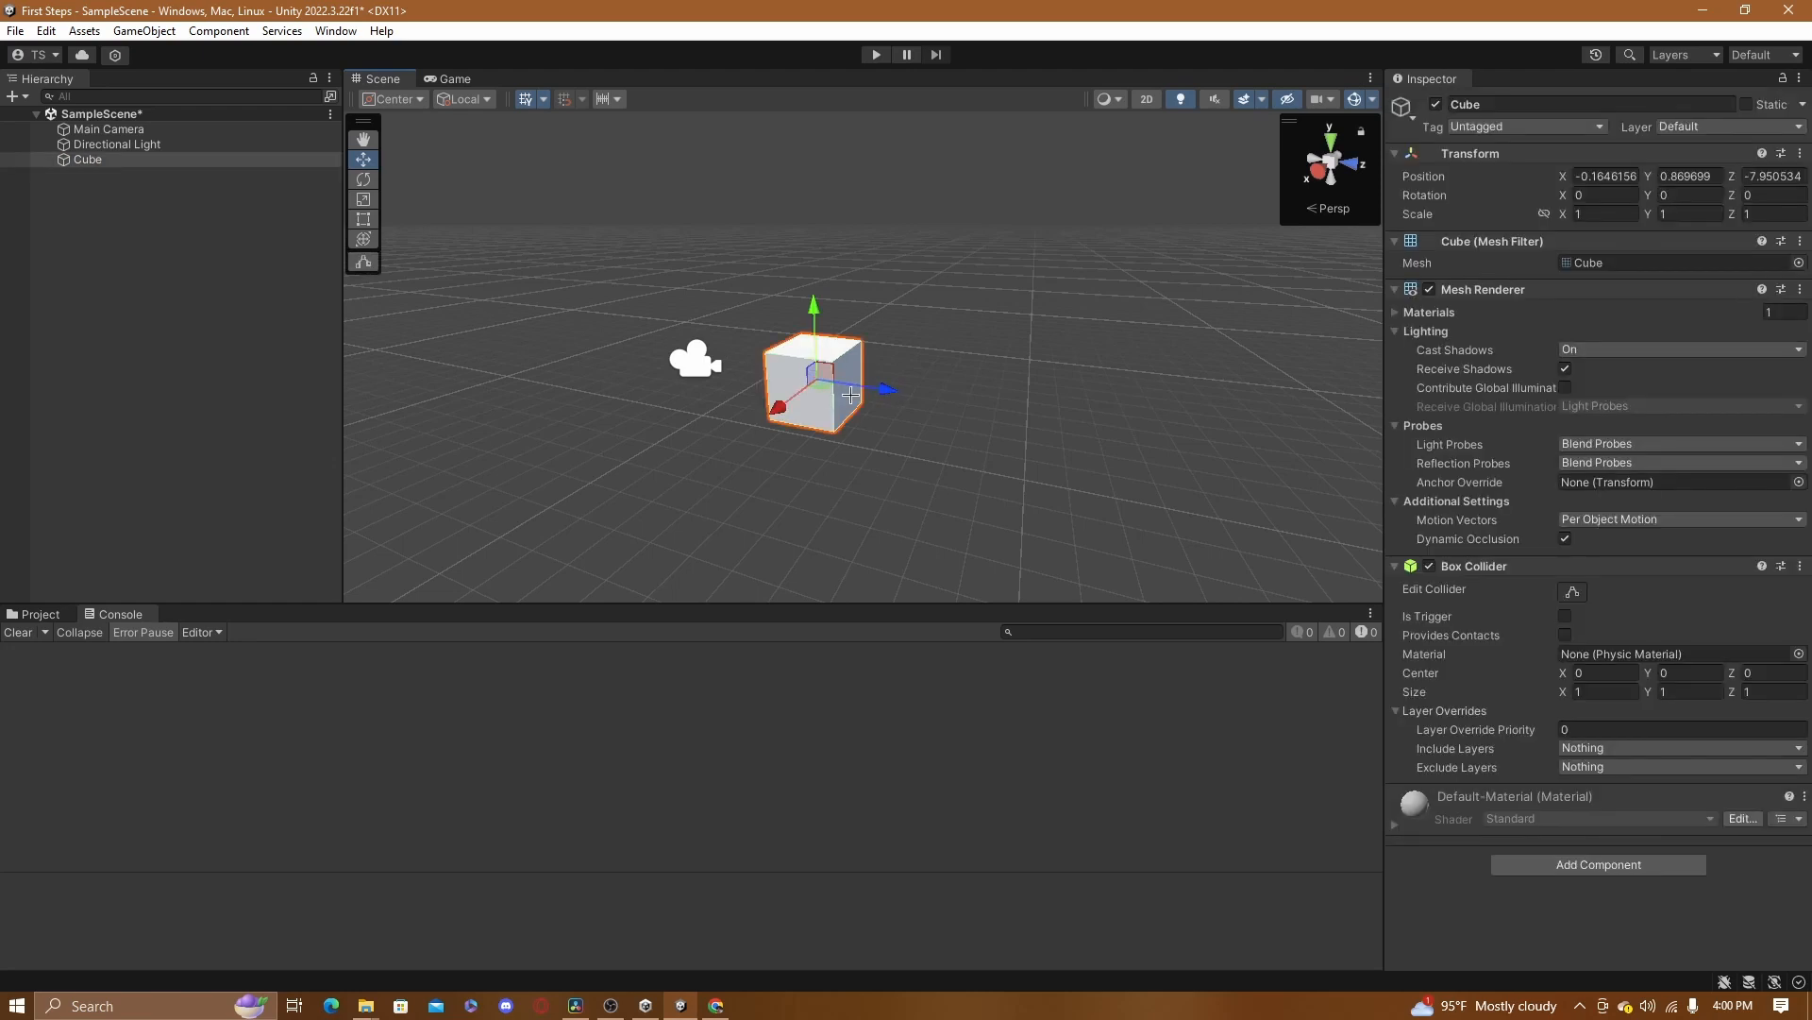
pyautogui.scroll(2, 840, 344)
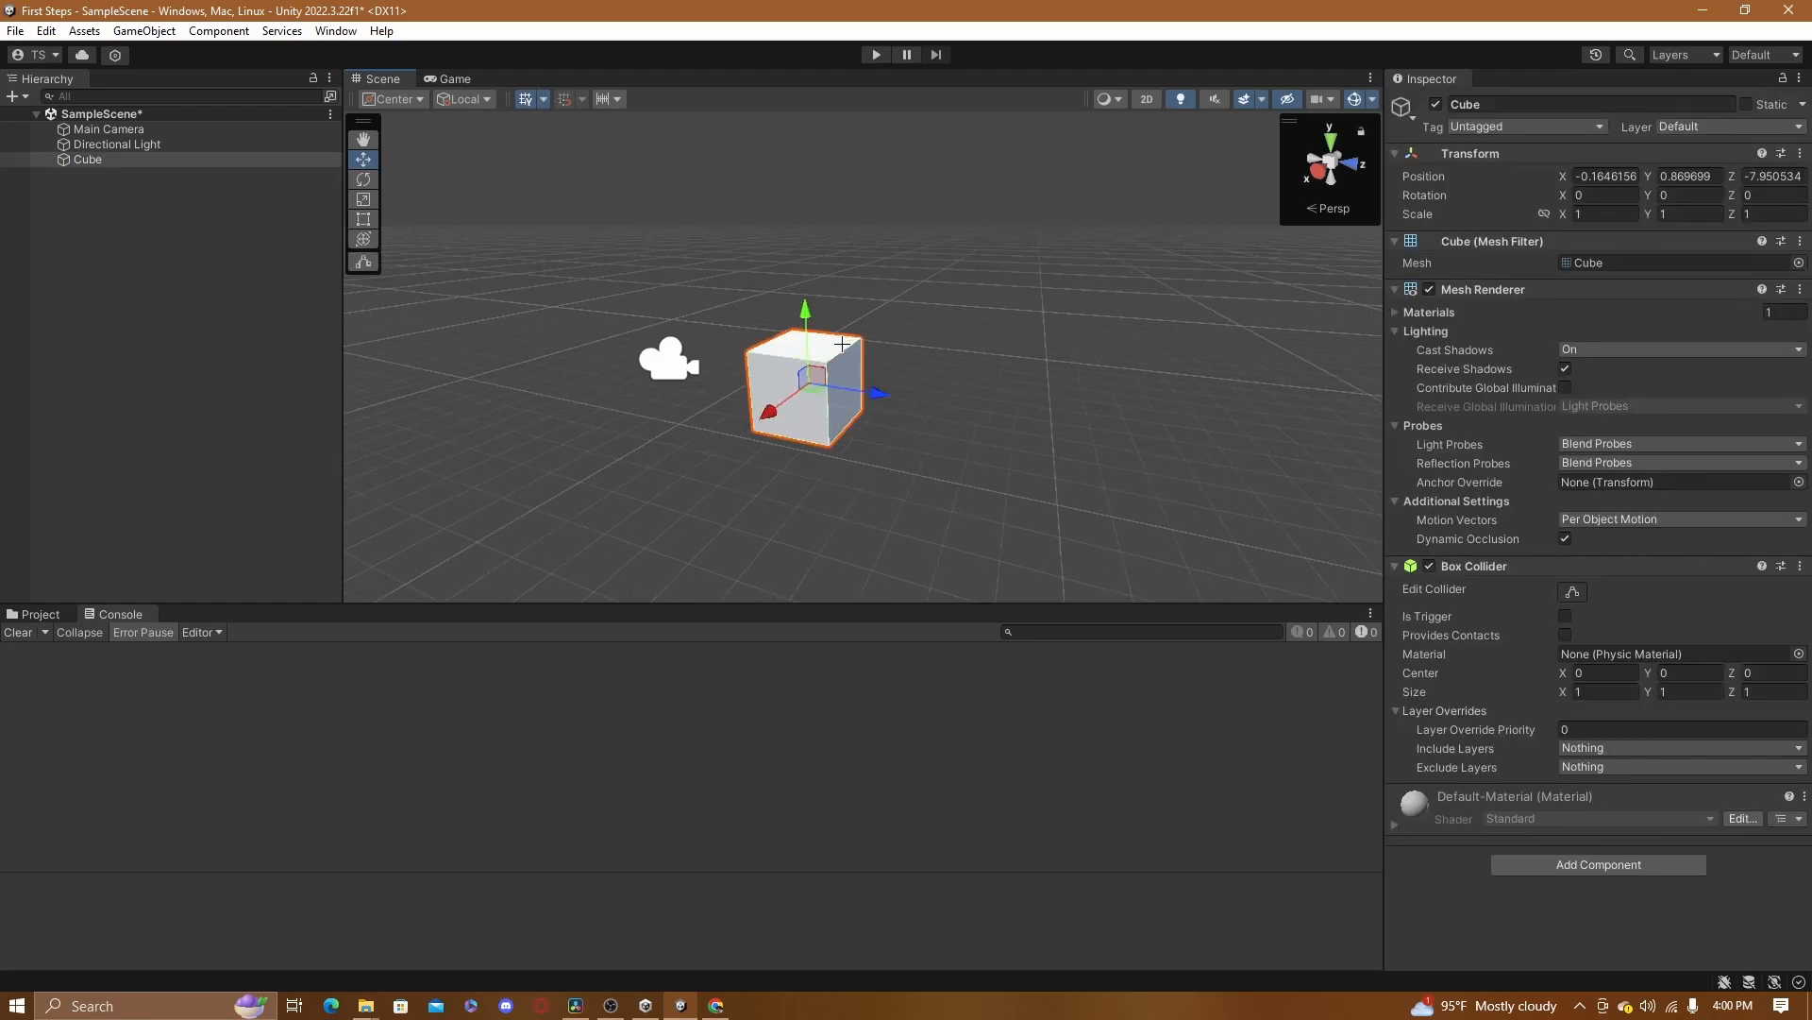
pyautogui.moveTo(798, 428); pyautogui.dragTo(774, 432, button='right')
pyautogui.scroll(4, 830, 377)
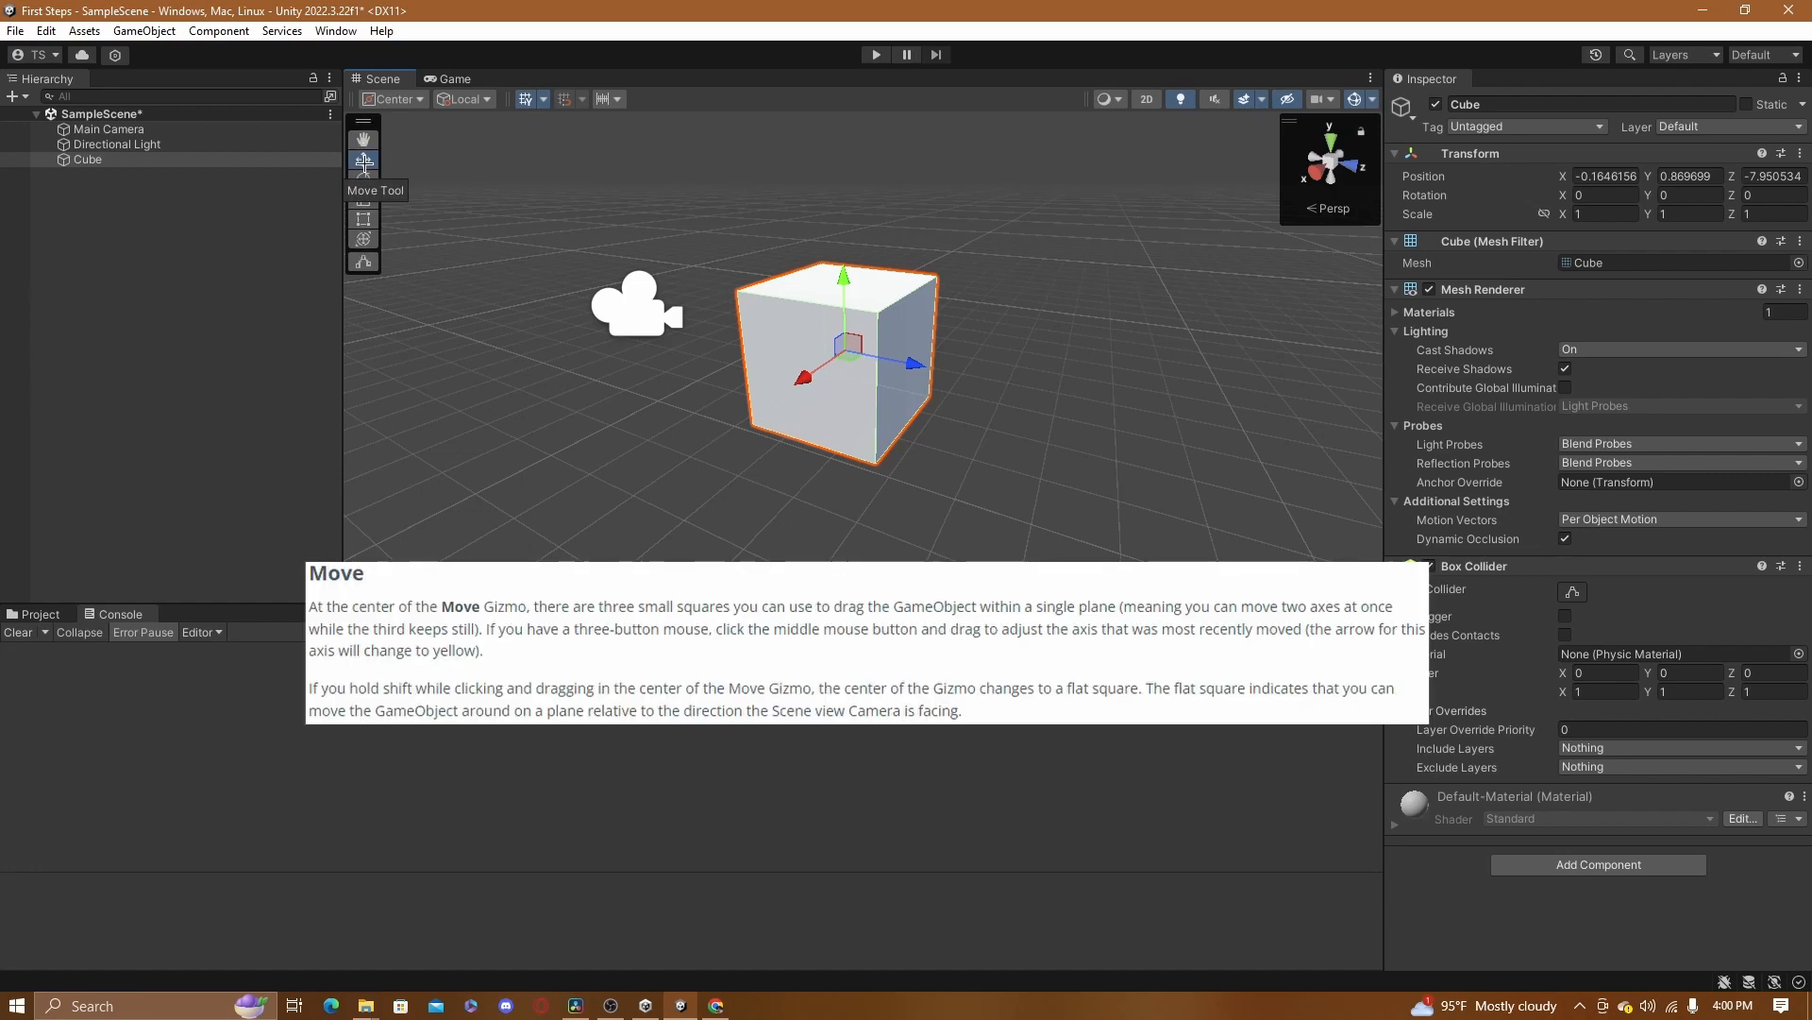
pyautogui.click(717, 310)
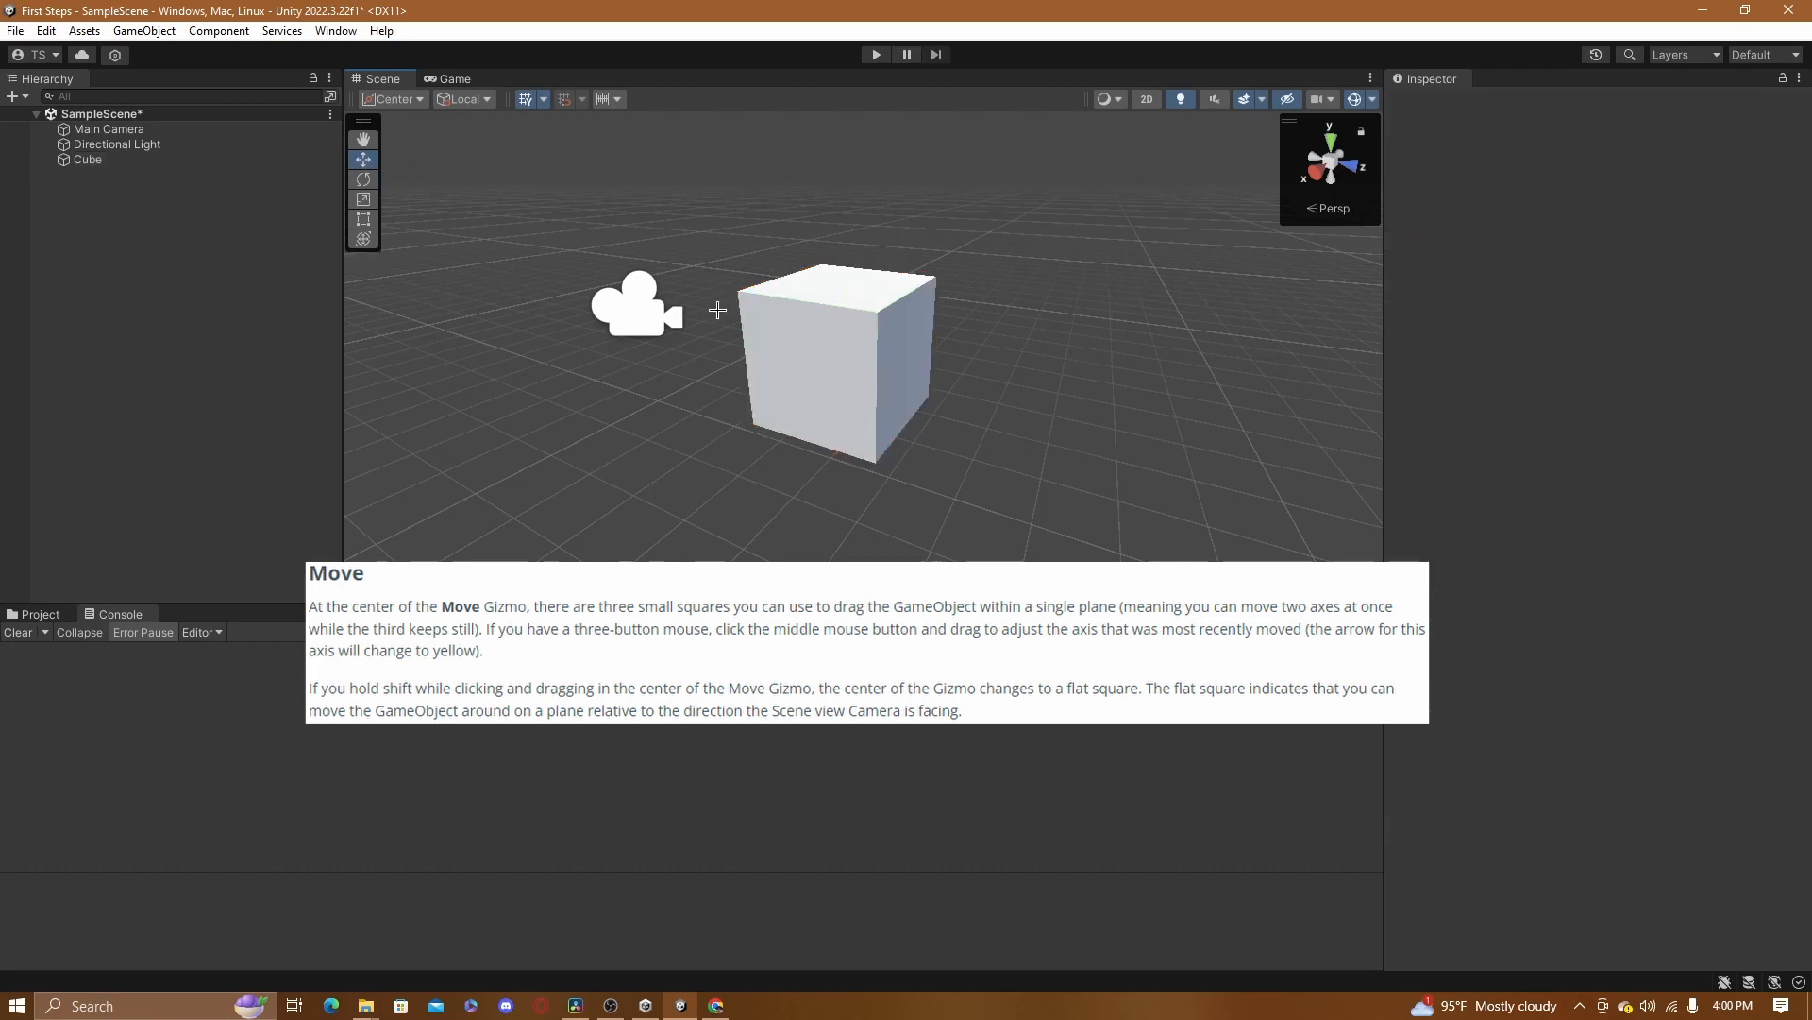
pyautogui.click(791, 327)
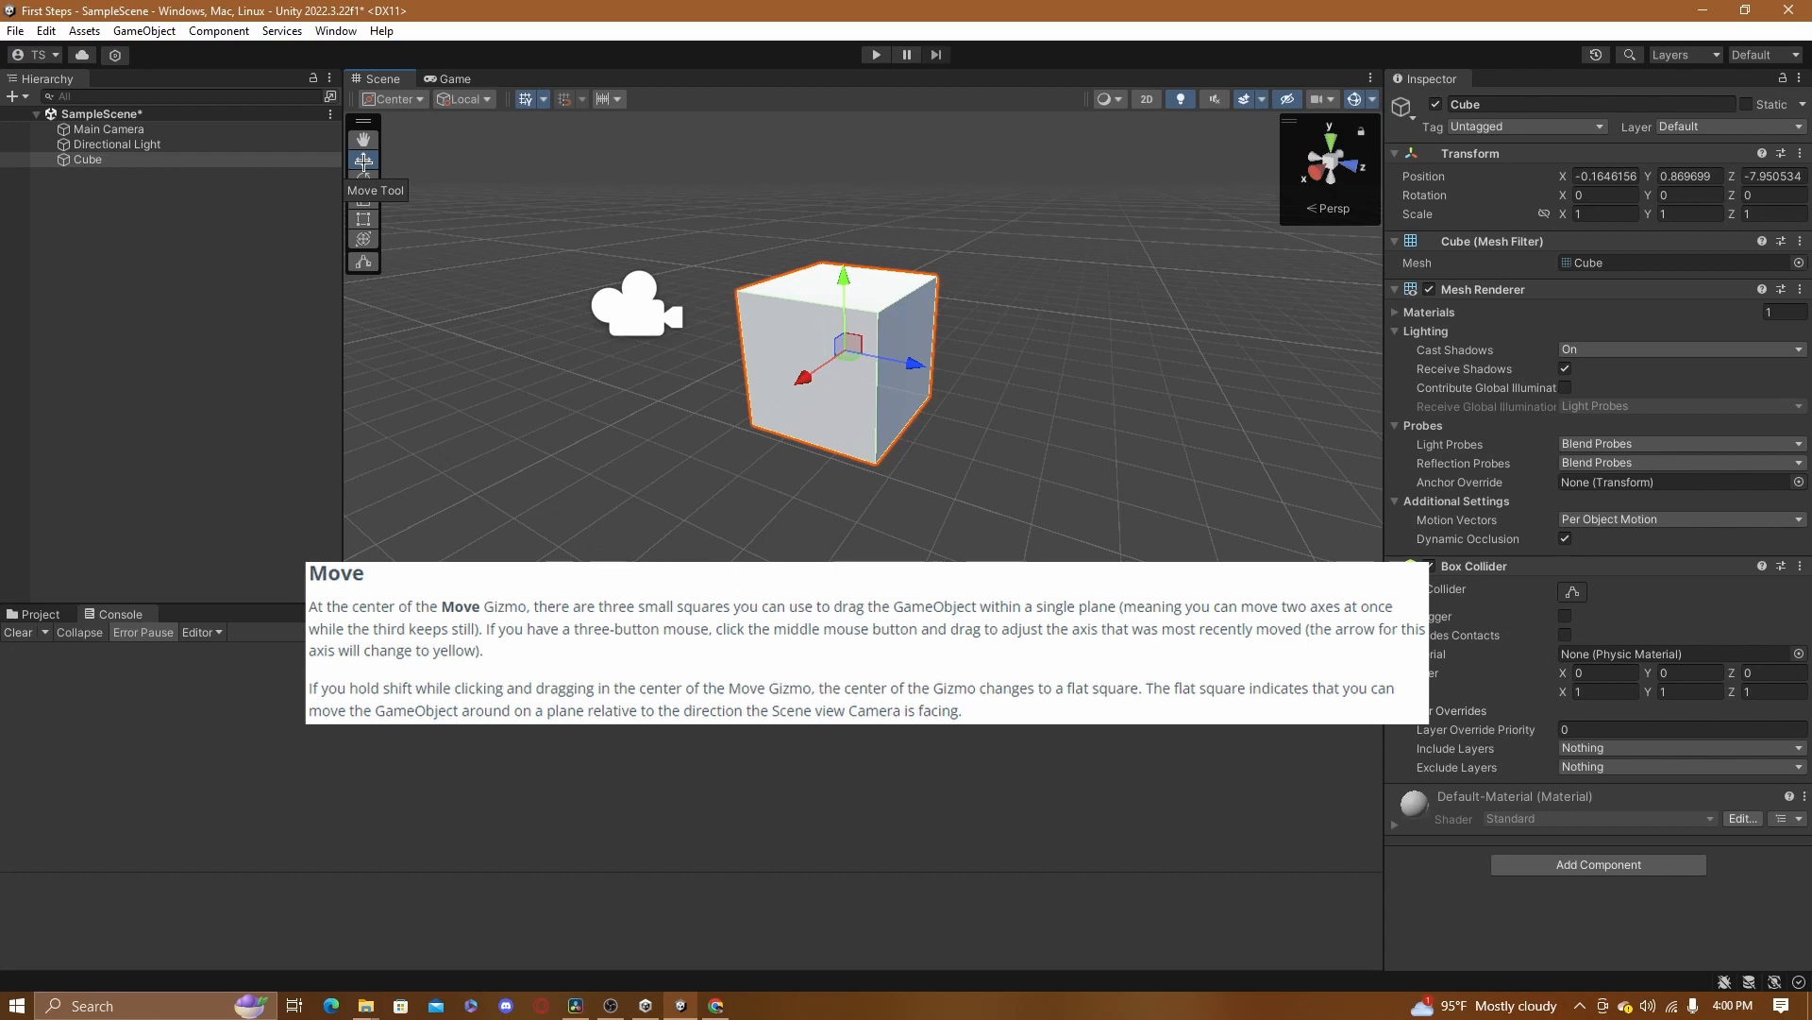
# Try moving the cube along its X and Z axes with the Move tool, and undo the moves
pyautogui.moveTo(911, 364); pyautogui.dragTo(906, 300)
pyautogui.hotkey('ctrl', 'z')
pyautogui.hotkey('ctrl', 'z')
pyautogui.hotkey('ctrl', 'z')
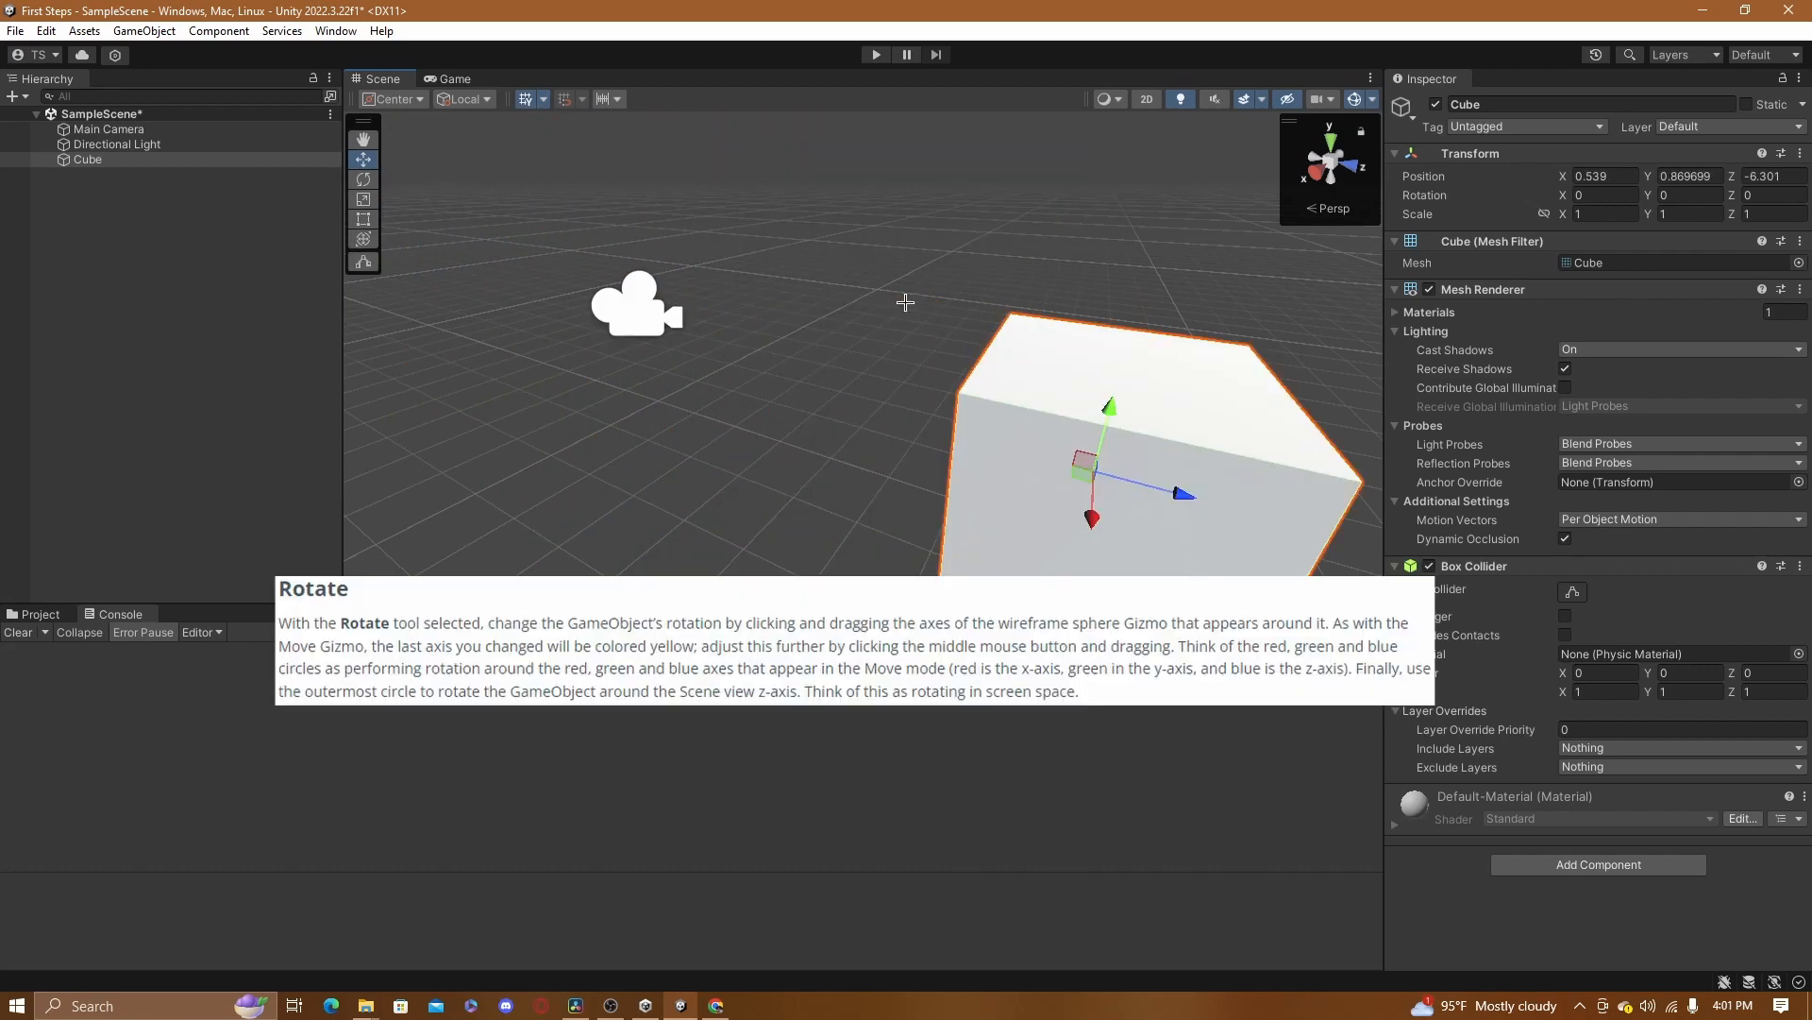
pyautogui.hotkey('ctrl', 'z')
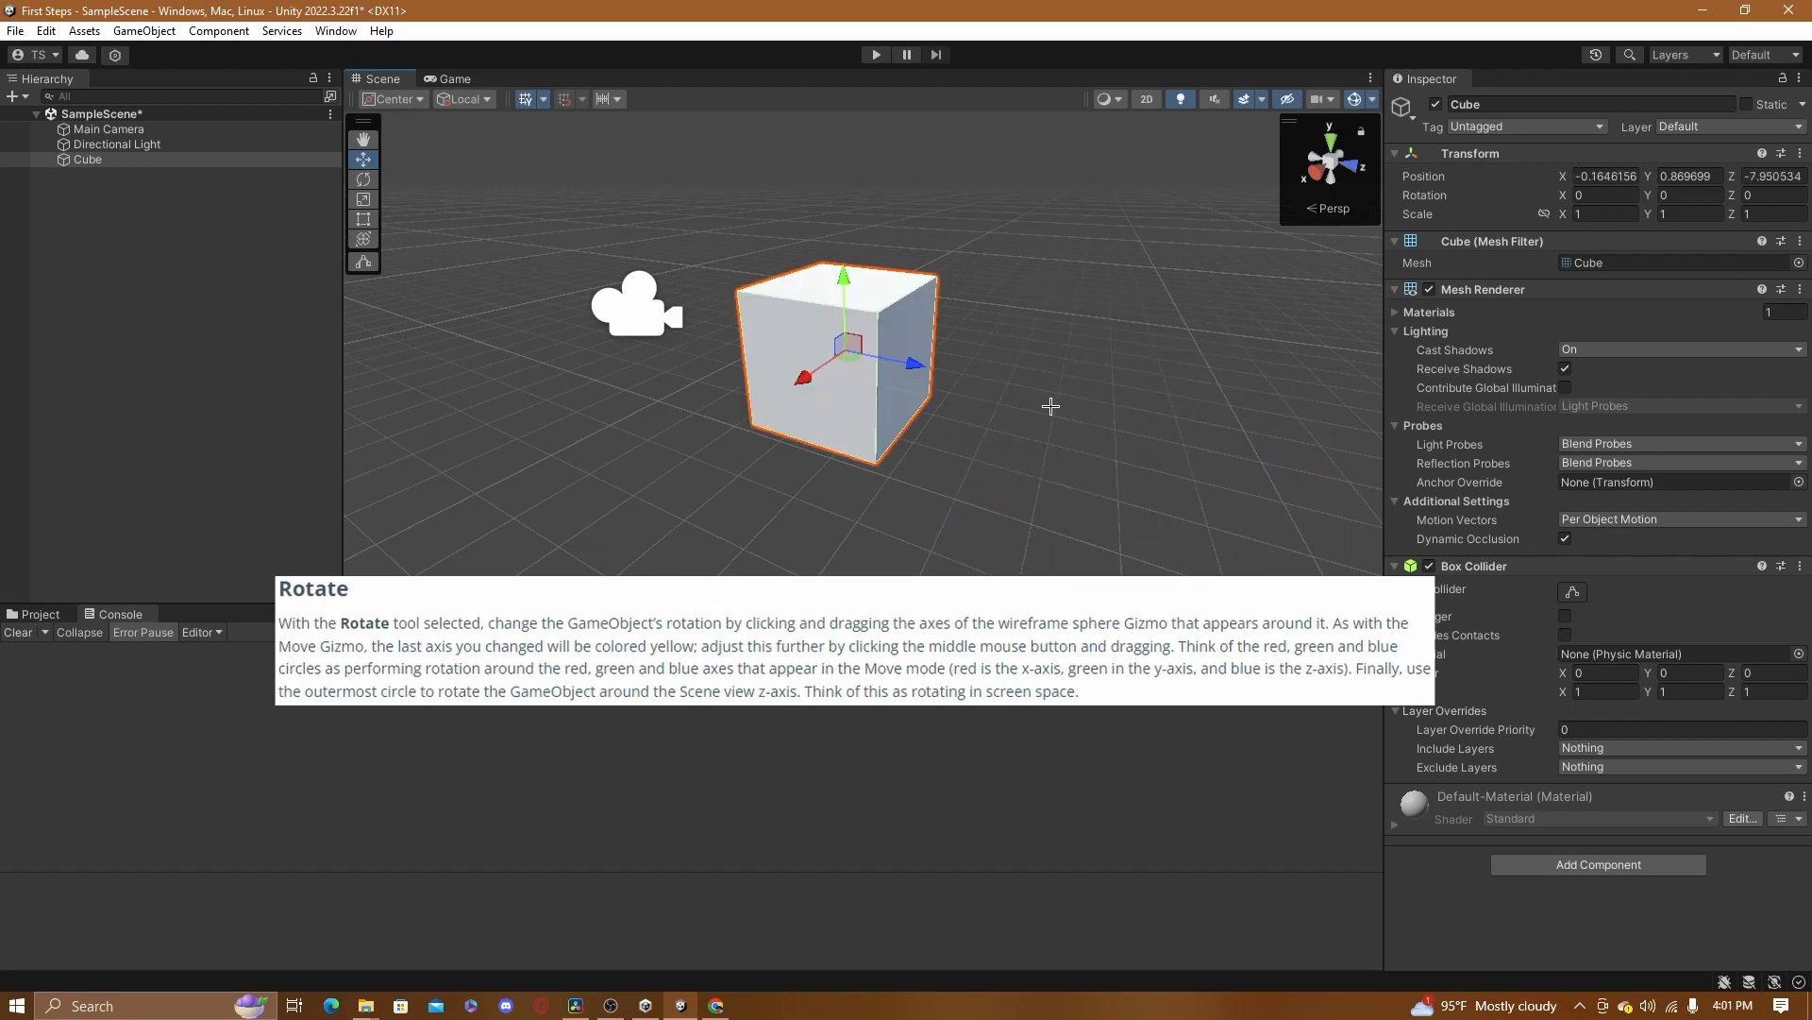
# Rotate the cube freely to about -13.6, 376.3, -639.0 and scale it to about 1.31, 3.56, 1.96 on X, Y, Z
pyautogui.click(364, 179)
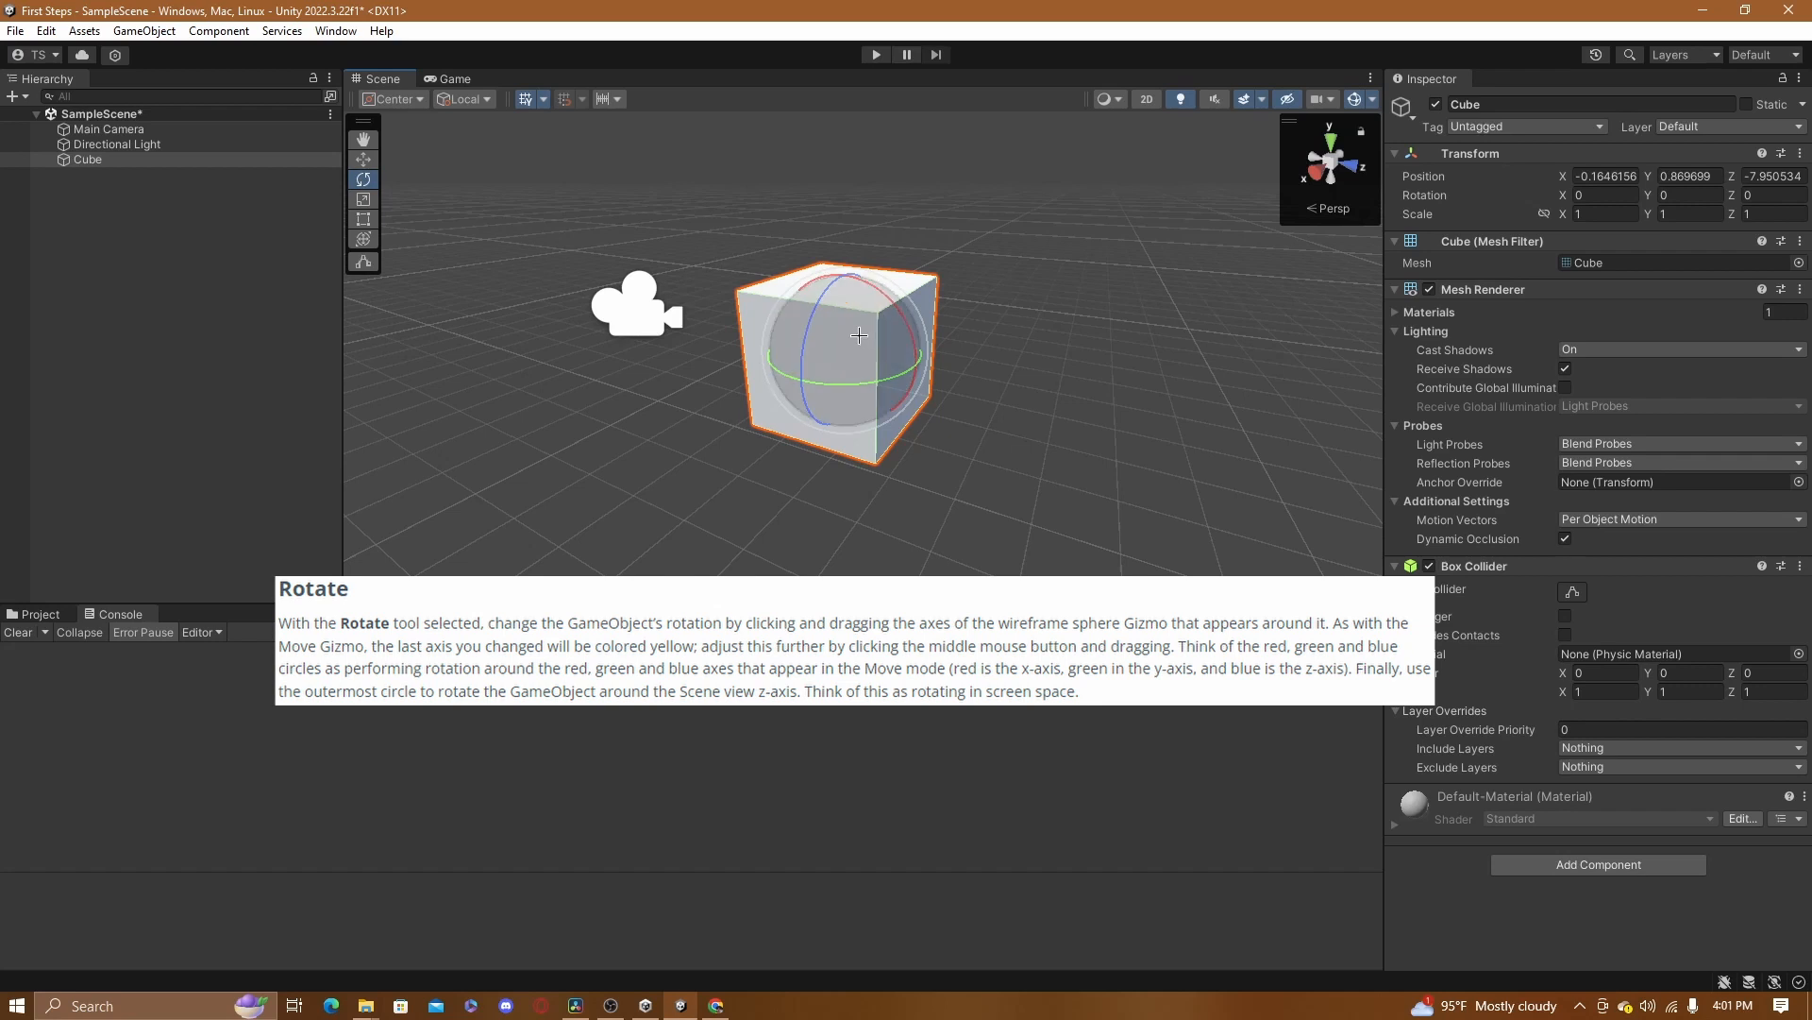
pyautogui.moveTo(858, 335); pyautogui.dragTo(821, 231)
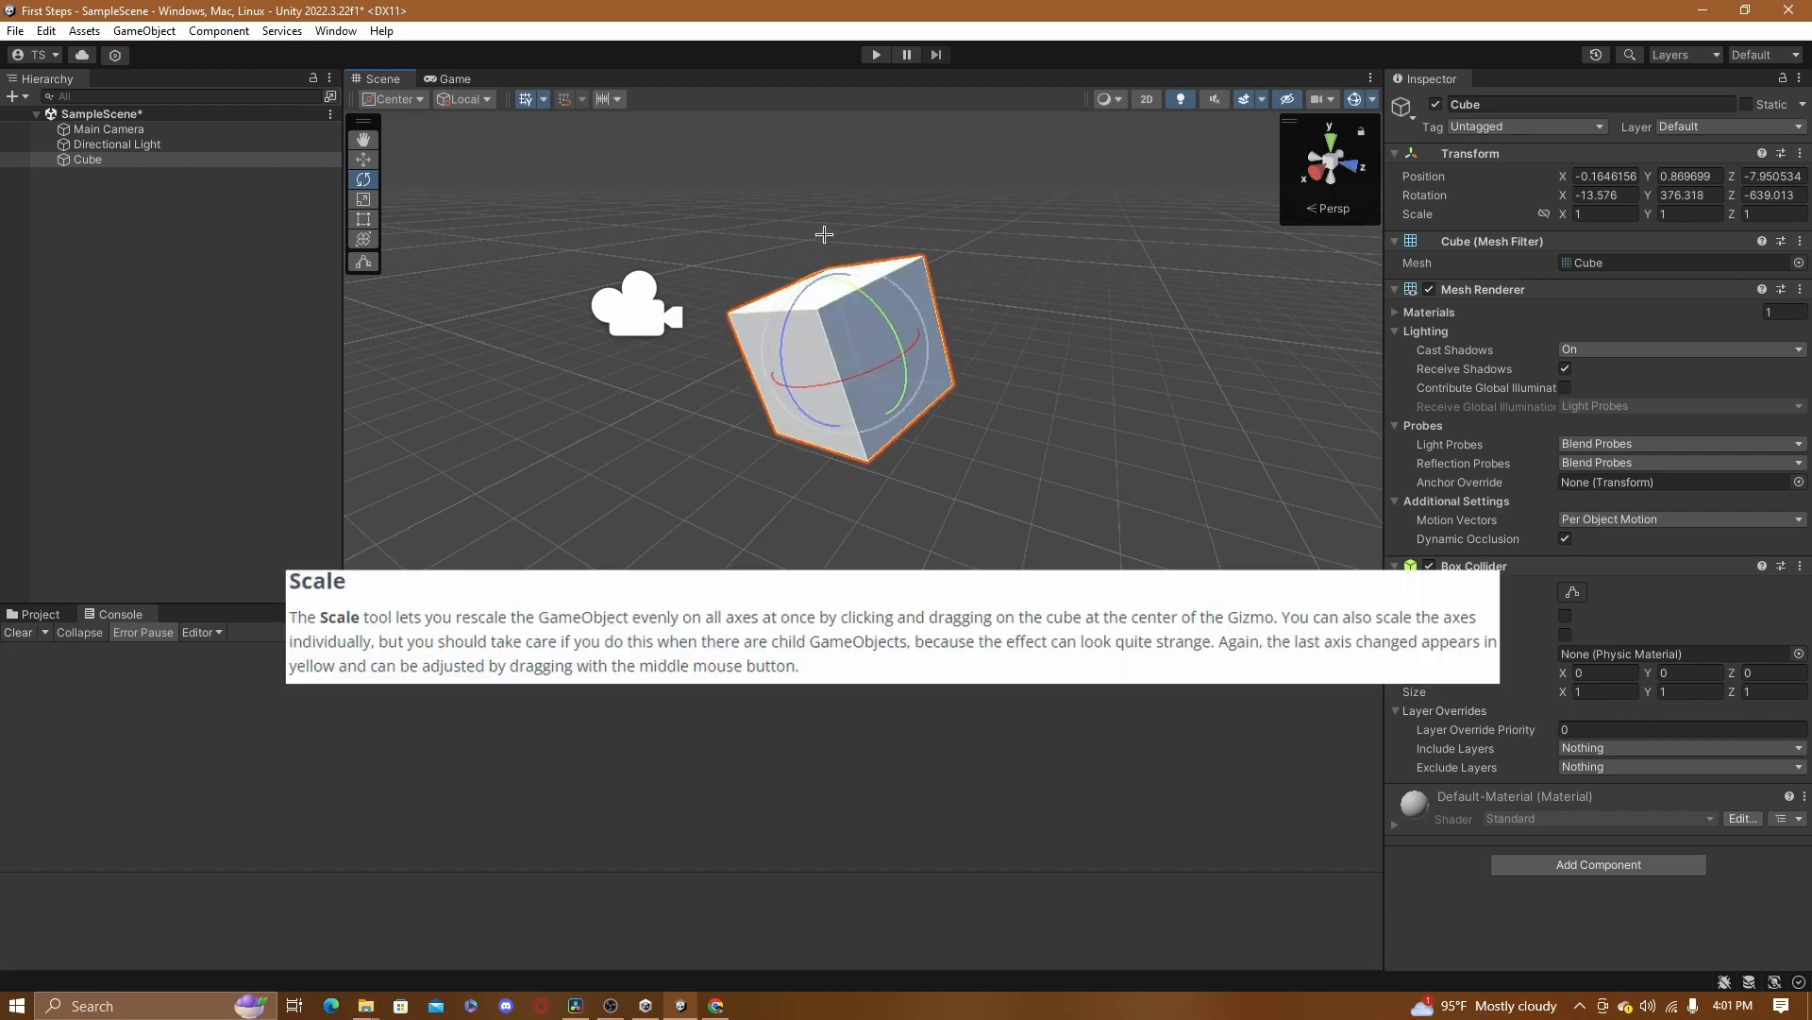
pyautogui.click(366, 197)
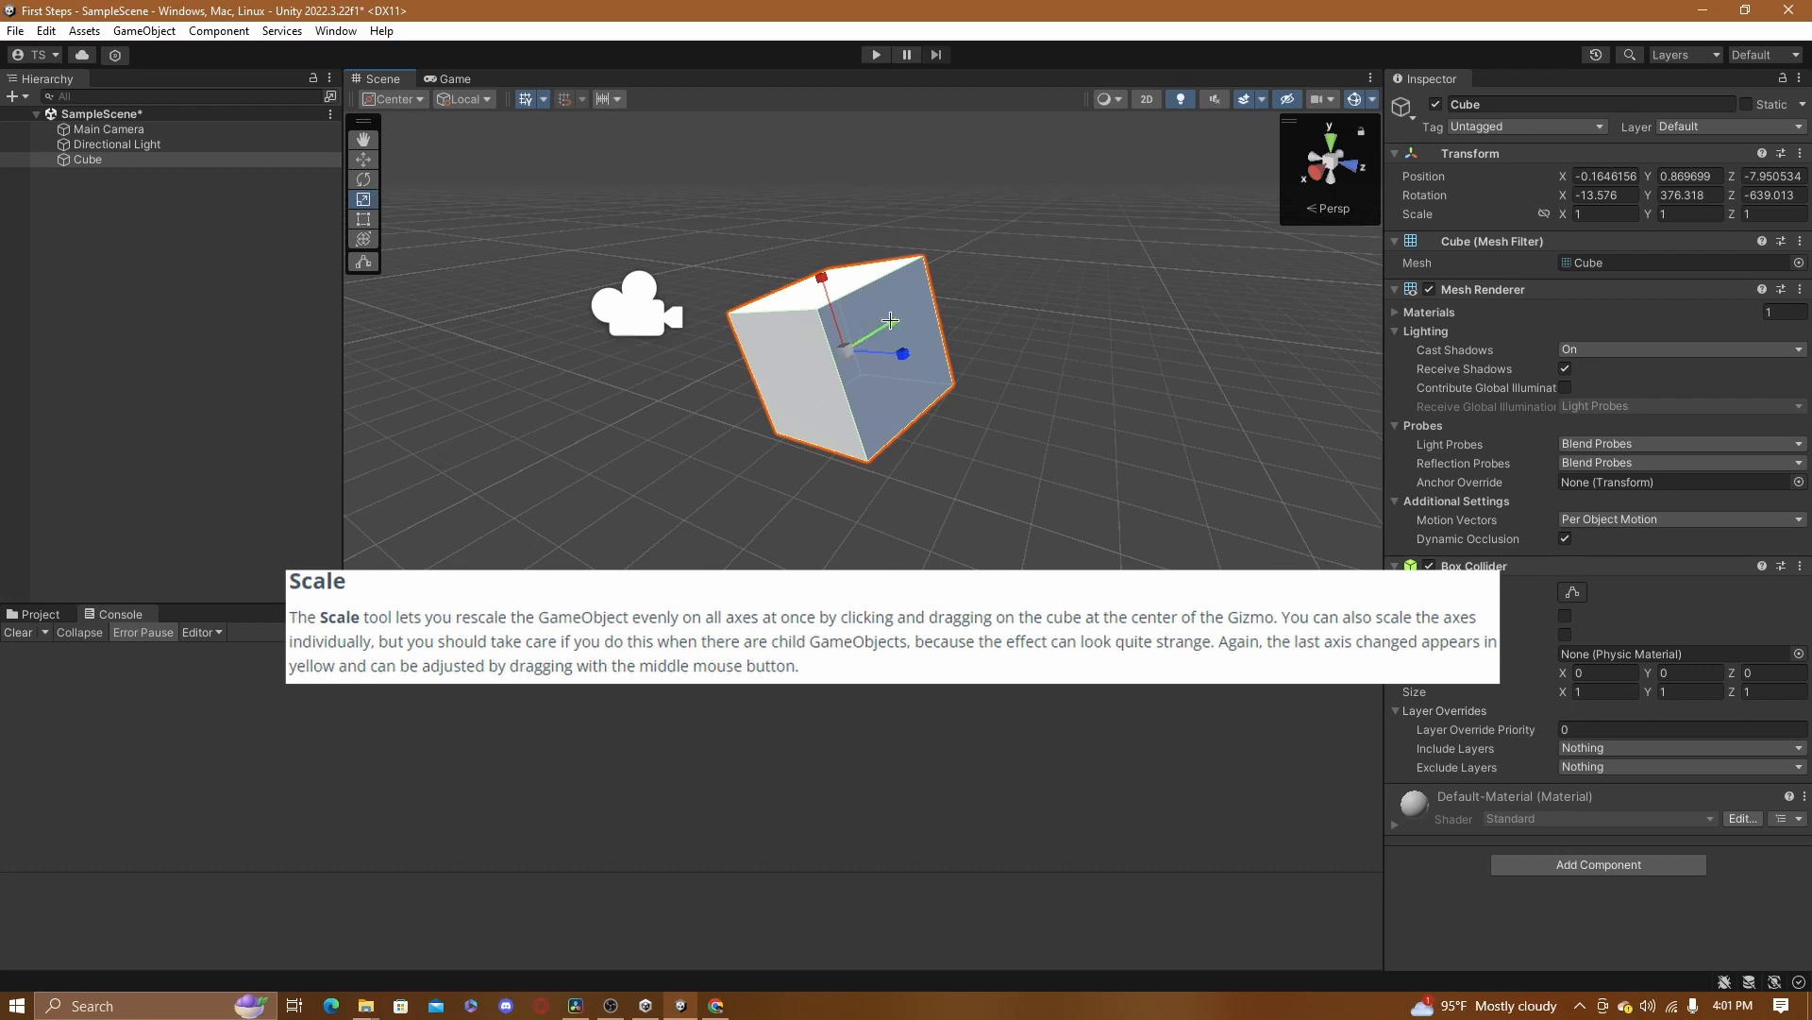
pyautogui.moveTo(892, 322); pyautogui.dragTo(958, 278)
pyautogui.moveTo(896, 353); pyautogui.dragTo(953, 357)
pyautogui.moveTo(821, 279)
pyautogui.mouseDown()
pyautogui.moveTo(815, 229)
pyautogui.moveTo(835, 277)
pyautogui.mouseUp()
pyautogui.moveTo(846, 349)
pyautogui.mouseDown()
pyautogui.moveTo(912, 260)
pyautogui.moveTo(843, 322)
pyautogui.mouseUp()
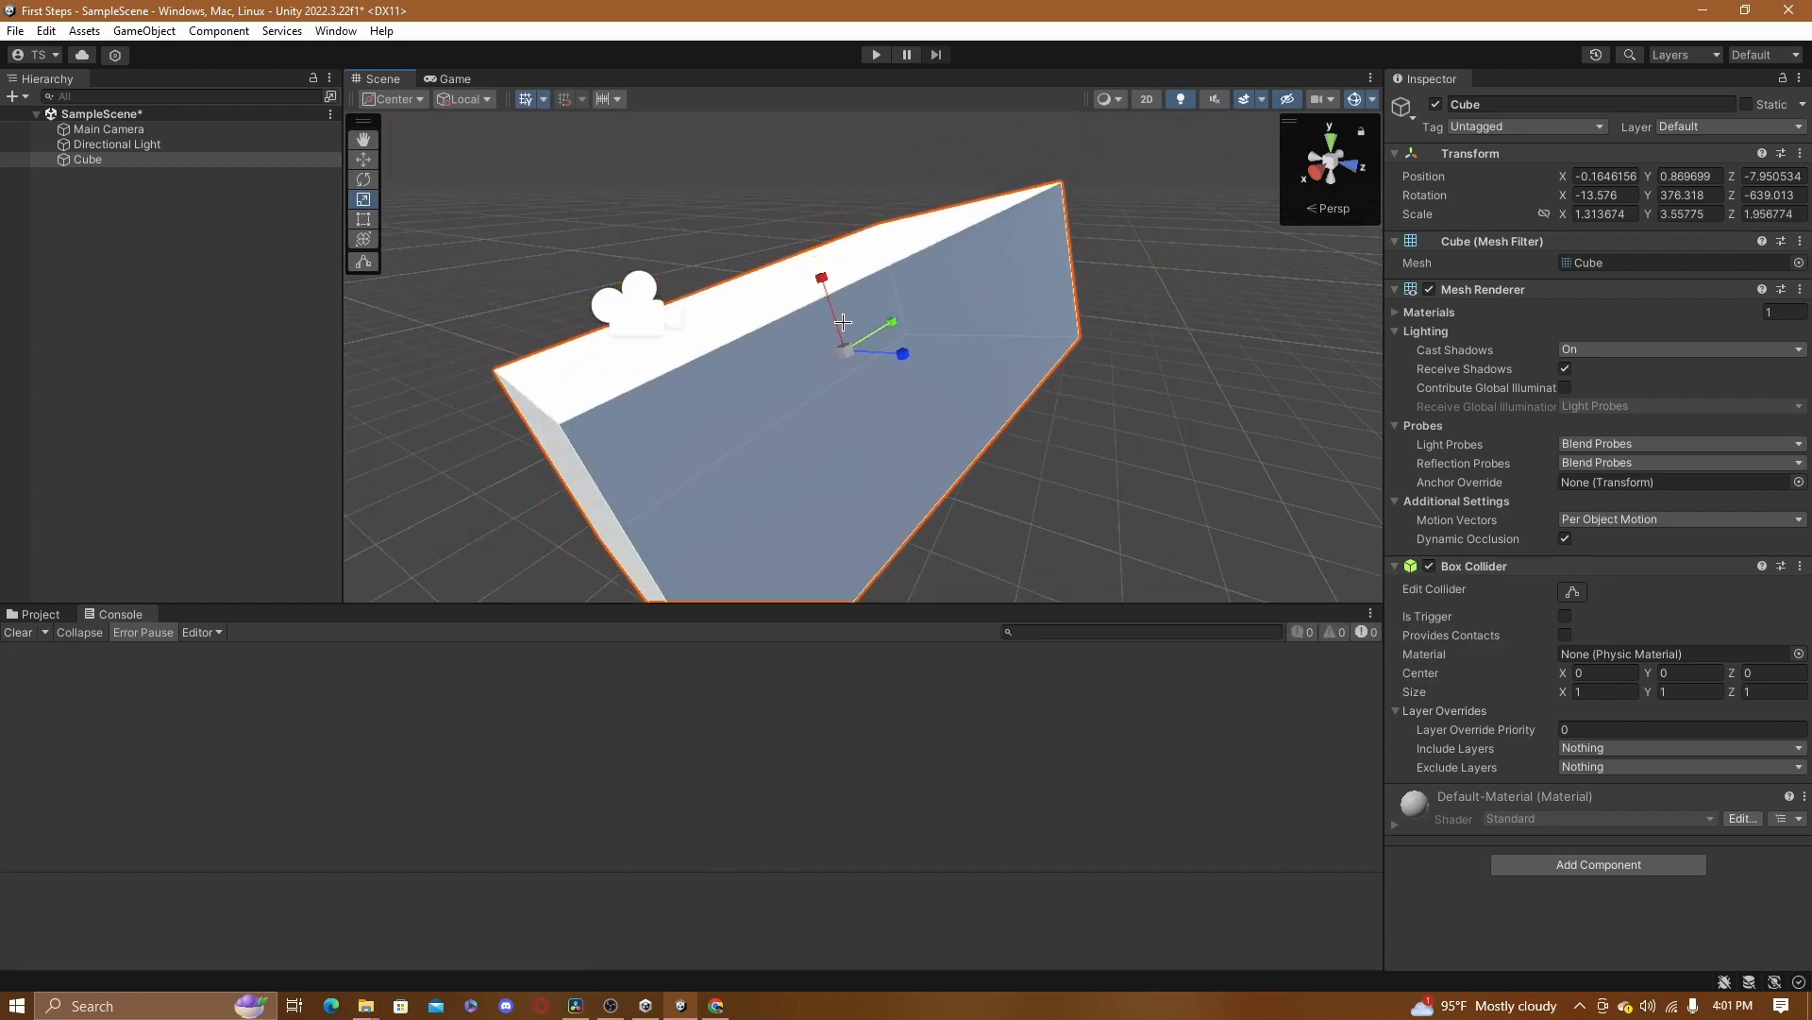
# Switch the cube's gizmo between the Move, Rotate and Scale tools, ending with the Move tool active
pyautogui.click(363, 160)
pyautogui.click(364, 179)
pyautogui.click(364, 198)
pyautogui.keyDown('alt'); pyautogui.moveTo(541, 251); pyautogui.dragTo(736, 264); pyautogui.keyUp('alt')
pyautogui.press('e')
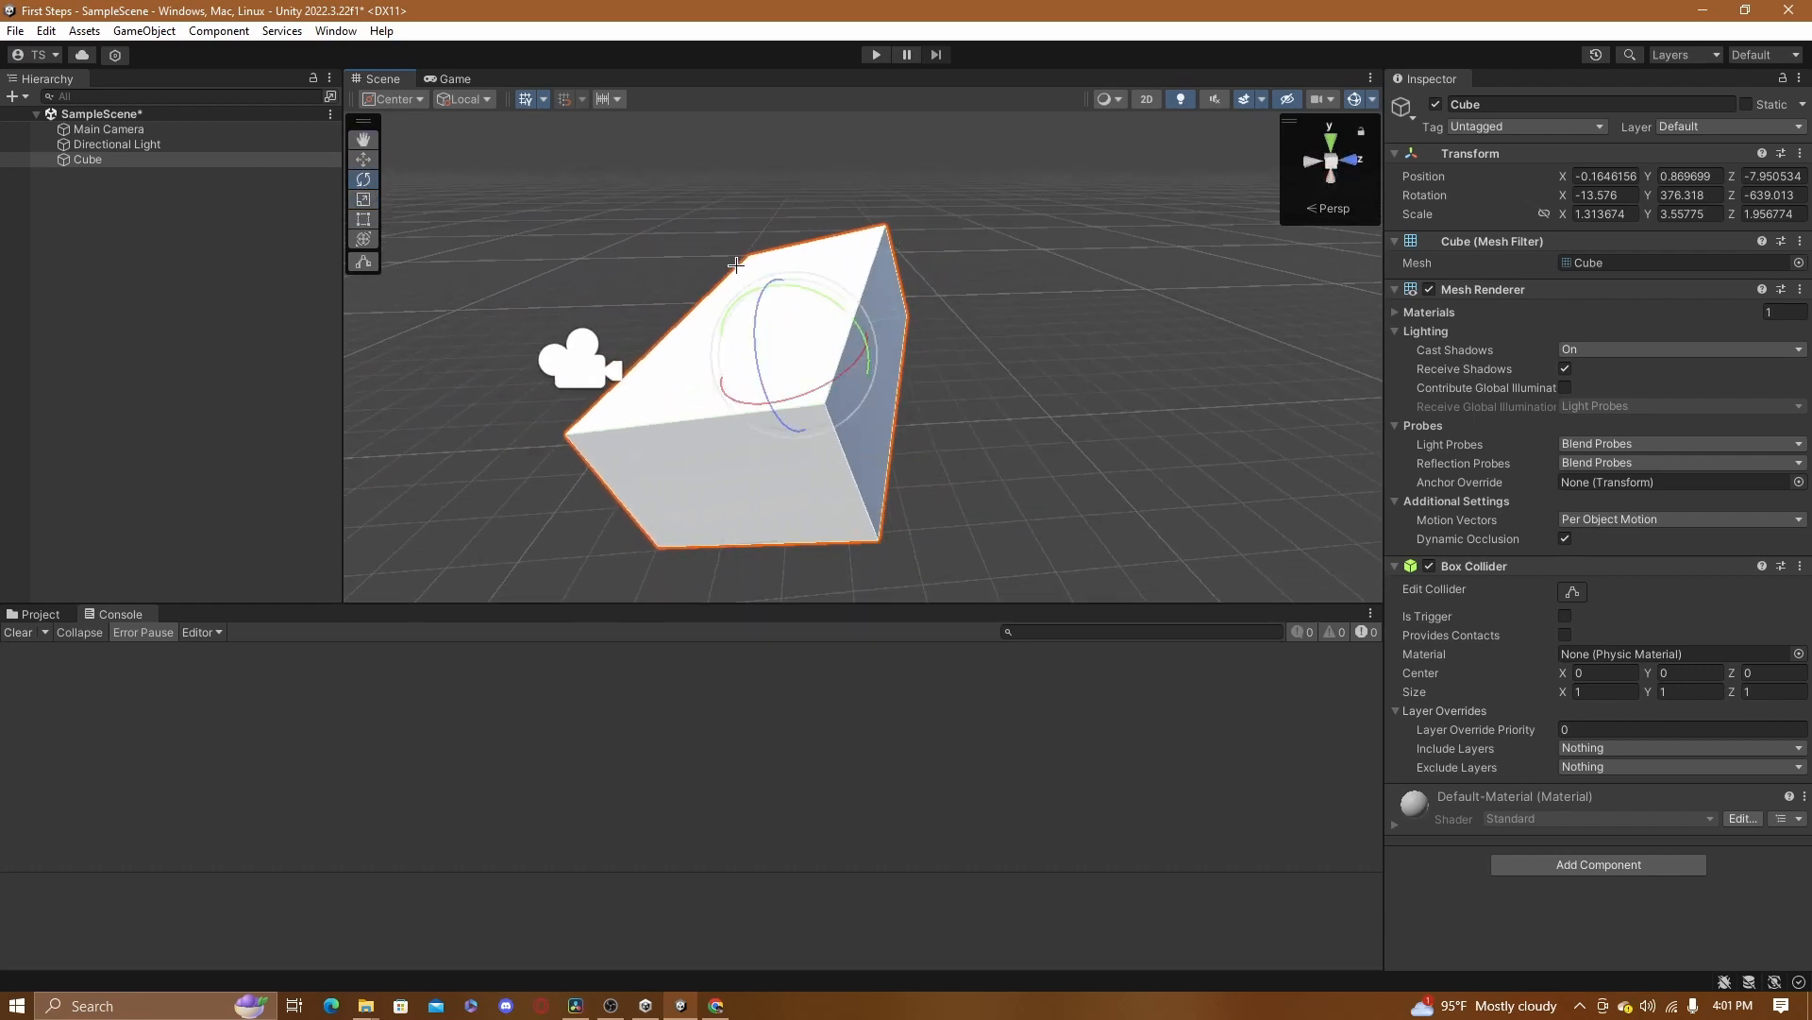
pyautogui.press('w')
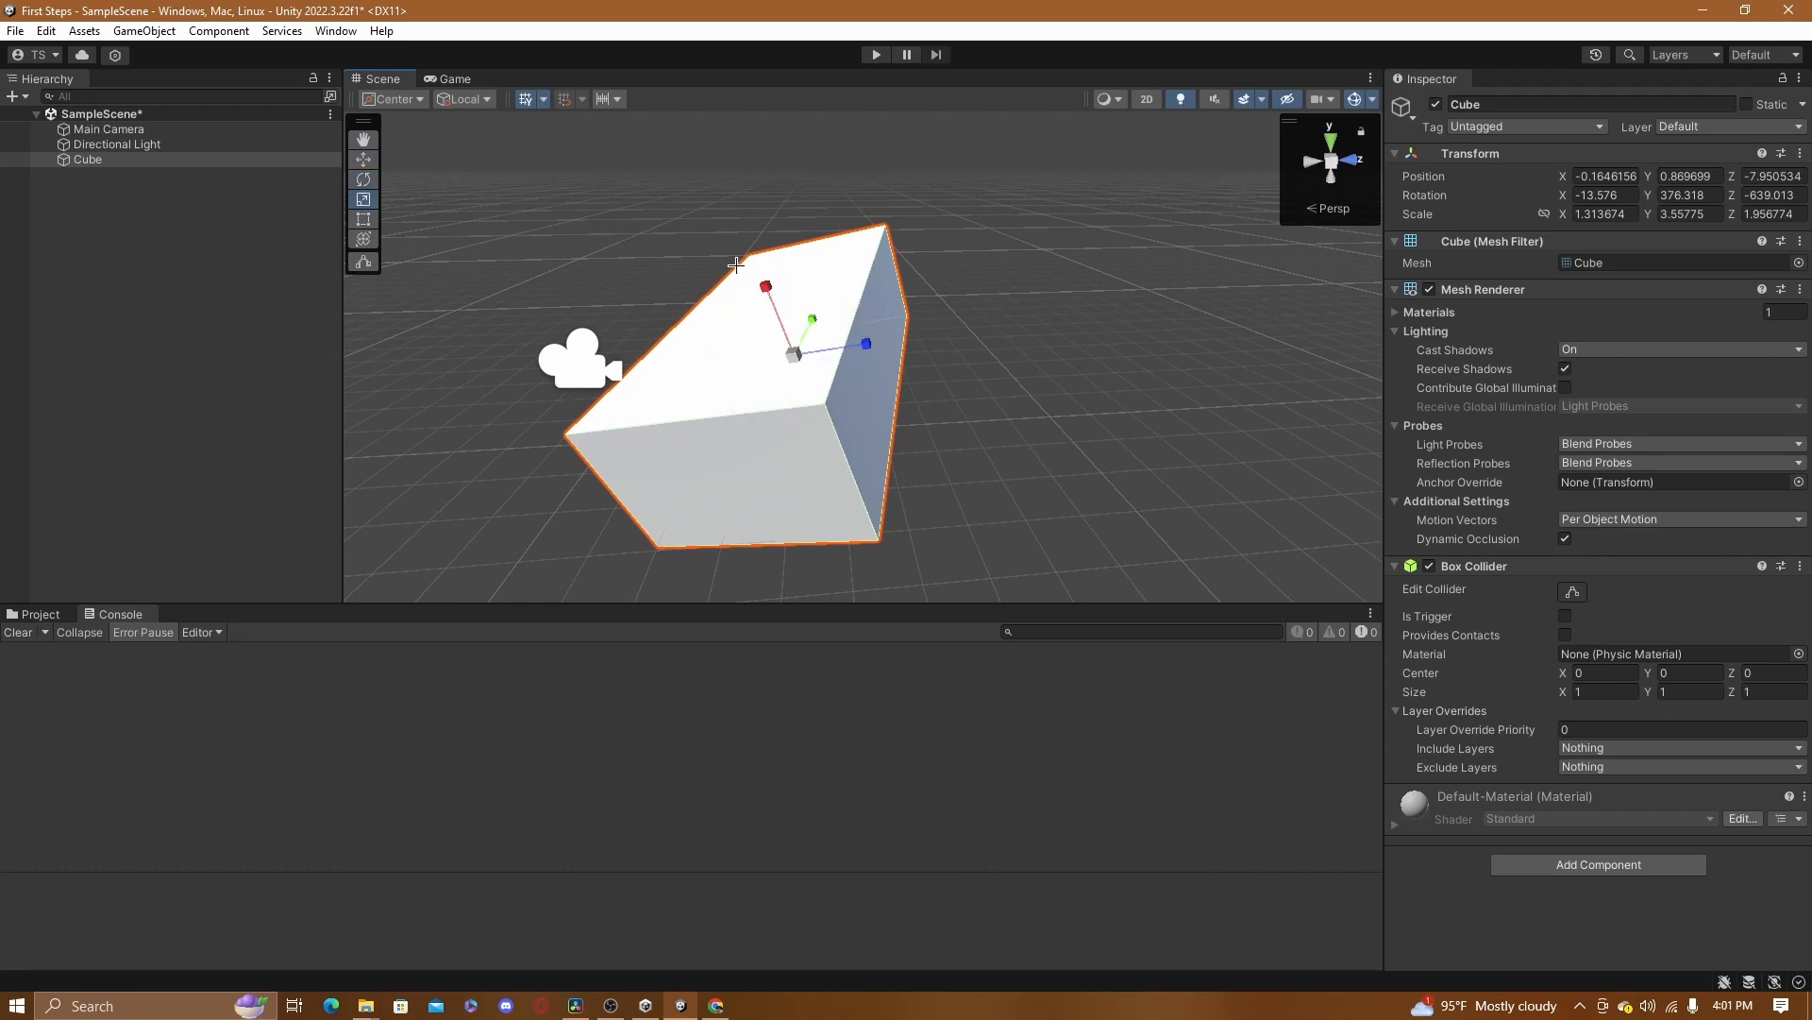
# Undo the cube's last scaling and redo it
pyautogui.keyDown('alt'); pyautogui.moveTo(737, 264); pyautogui.dragTo(1073, 278); pyautogui.keyUp('alt')
pyautogui.hotkey('ctrl', 'z')
pyautogui.hotkey('ctrl', 'z')
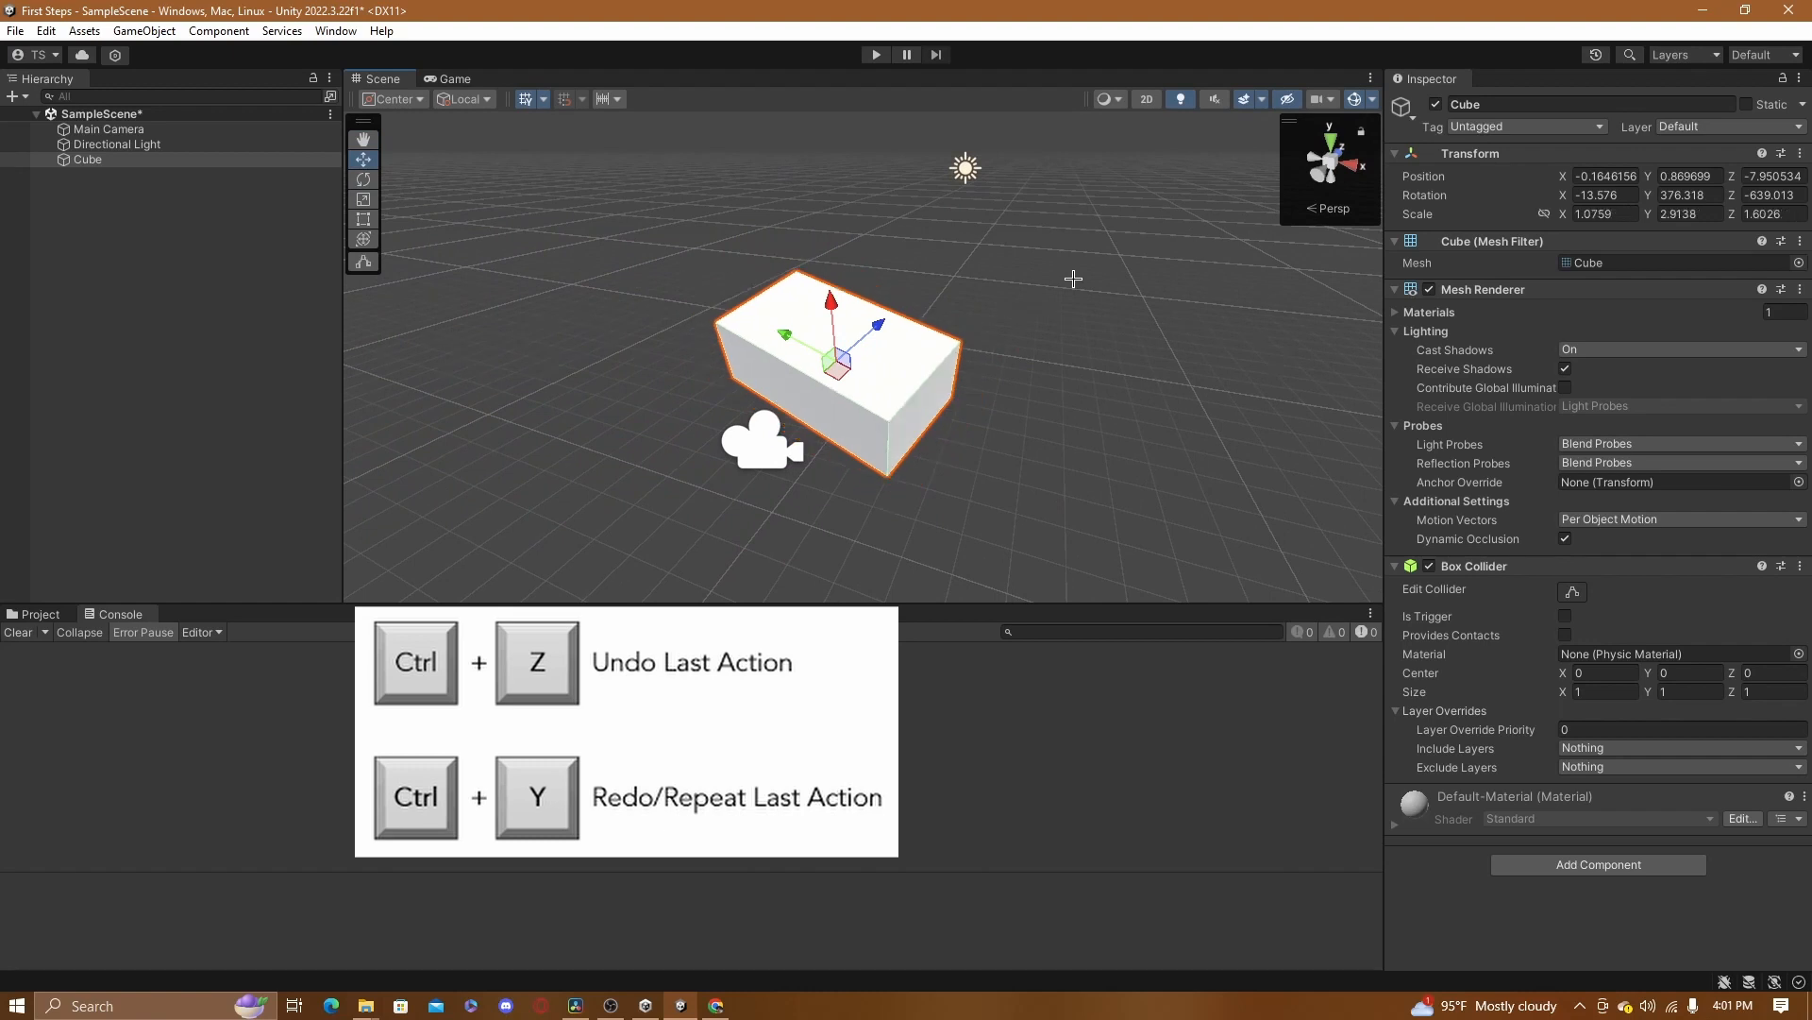
pyautogui.hotkey('ctrl', 'y')
pyautogui.hotkey('ctrl', 'y')
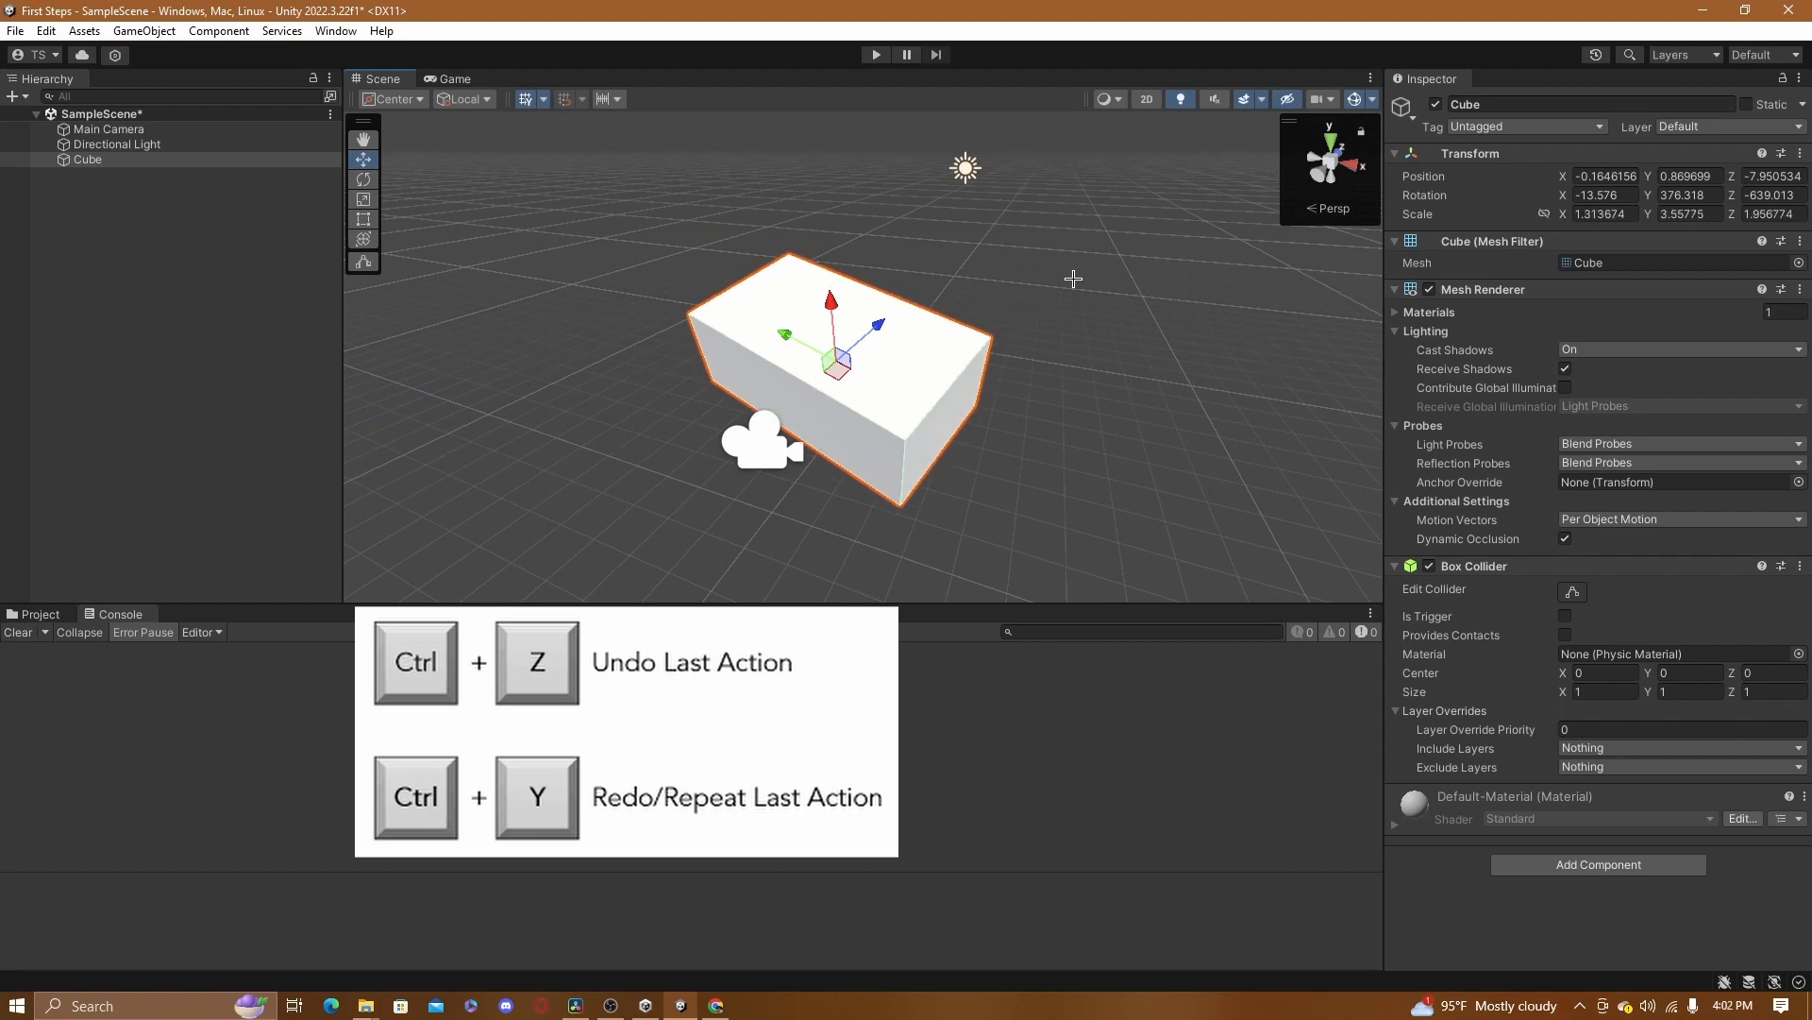
# Check the Main Camera's preview, move the cube farther in front of the camera, and reselect the Main Camera
pyautogui.keyDown('alt'); pyautogui.moveTo(1073, 278); pyautogui.dragTo(598, 235); pyautogui.keyUp('alt')
pyautogui.click(188, 130)
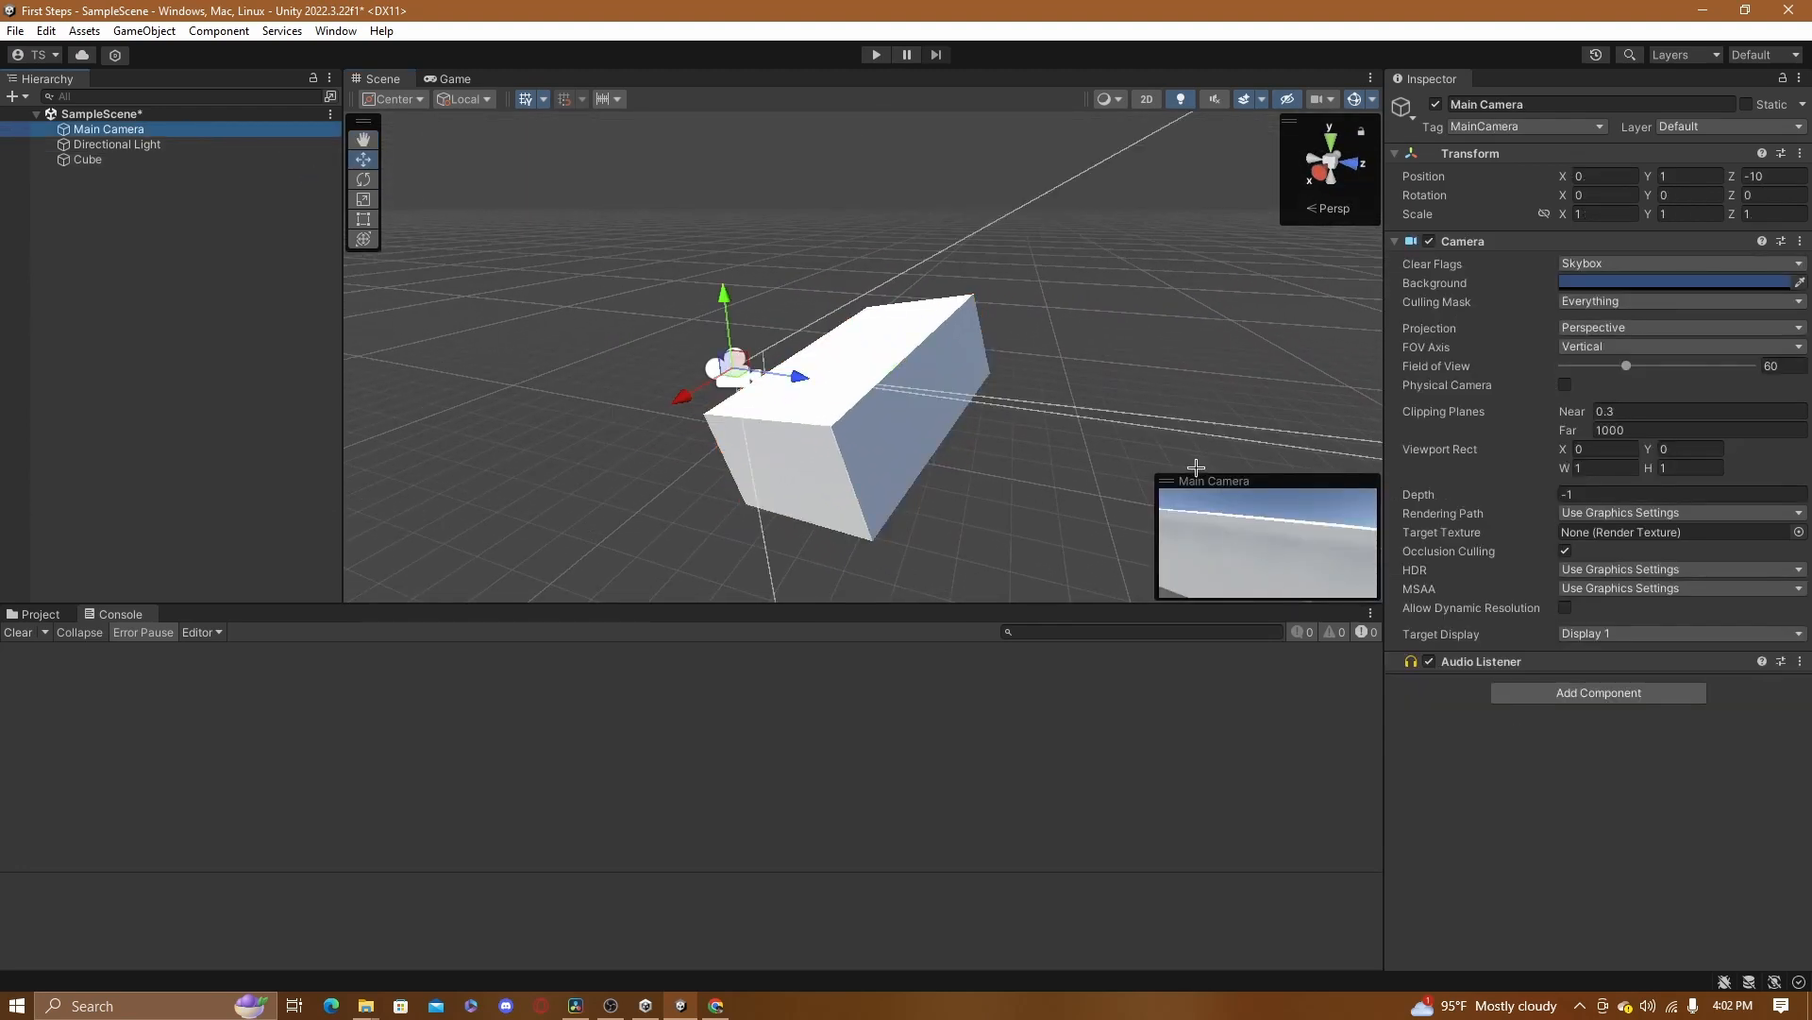
pyautogui.click(904, 358)
pyautogui.keyDown('alt'); pyautogui.moveTo(850, 359); pyautogui.dragTo(1269, 357); pyautogui.keyUp('alt')
pyautogui.moveTo(1167, 288); pyautogui.dragTo(1172, 394)
pyautogui.moveTo(1173, 394); pyautogui.dragTo(1199, 429, button='right')
pyautogui.moveTo(933, 360); pyautogui.dragTo(1036, 356)
pyautogui.click(565, 308)
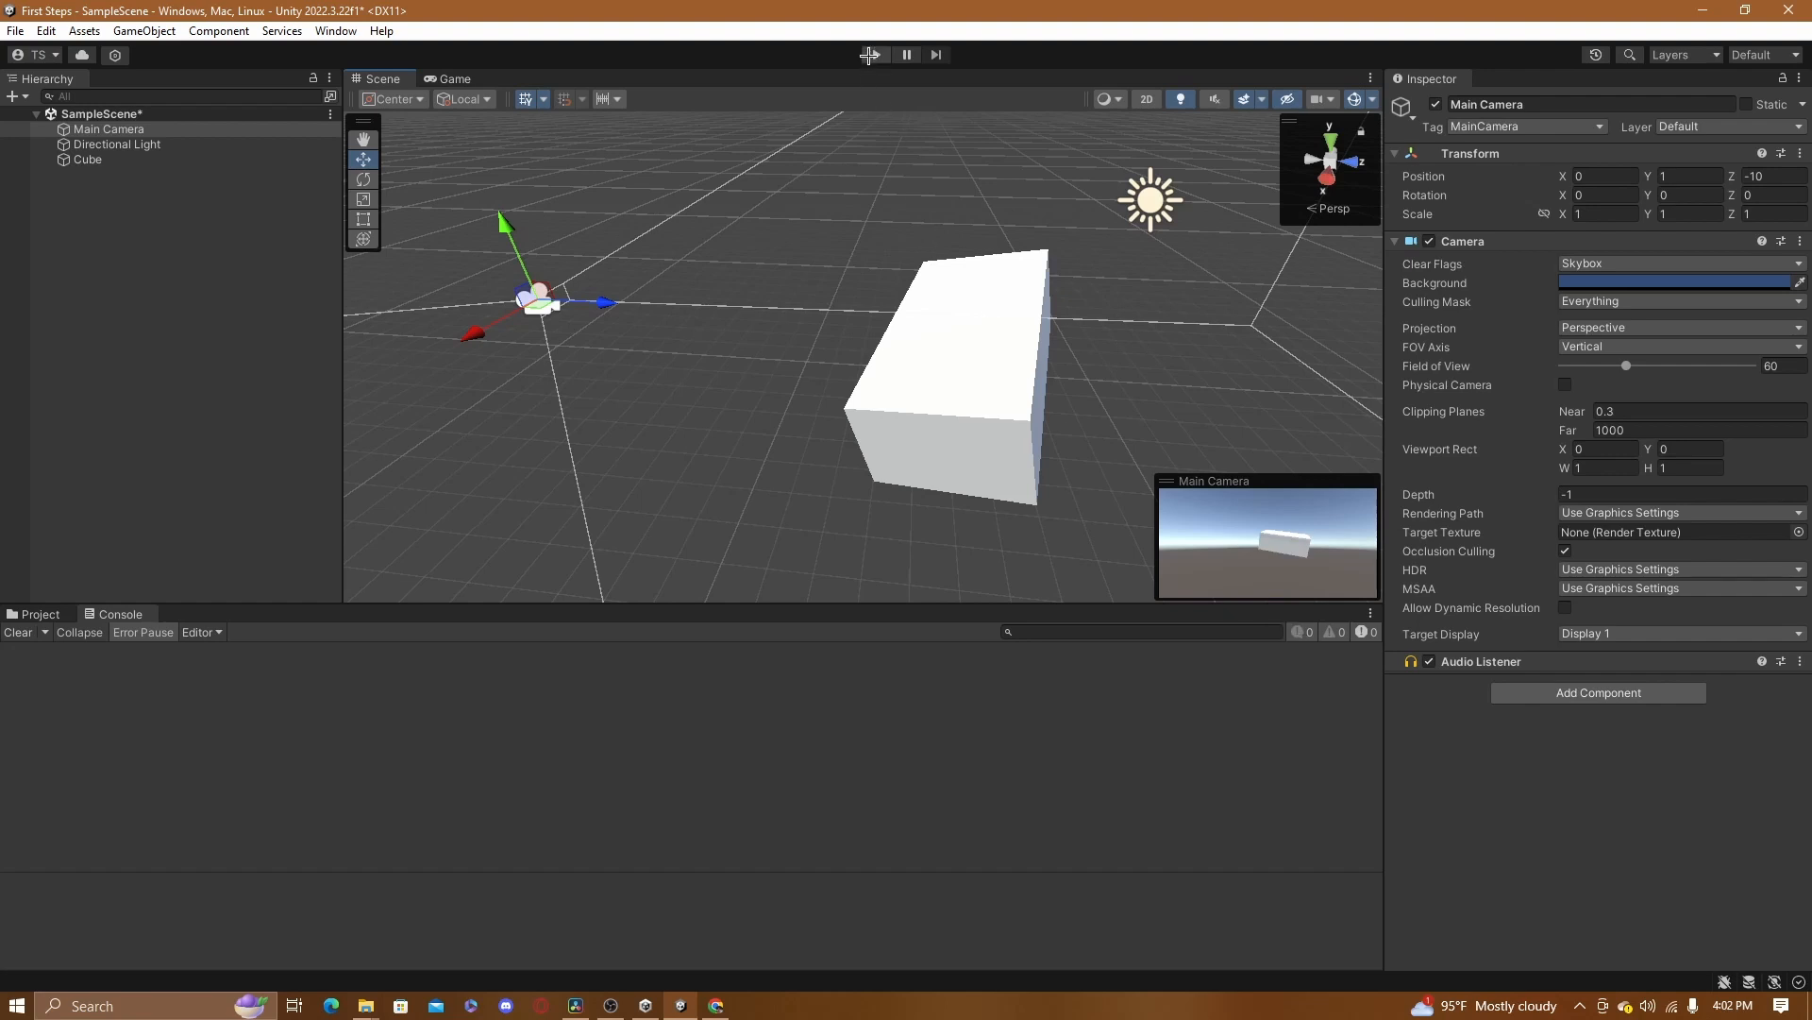
# Play the scene to view the cube through the Main Camera, stop it, and save SampleScene
pyautogui.click(869, 55)
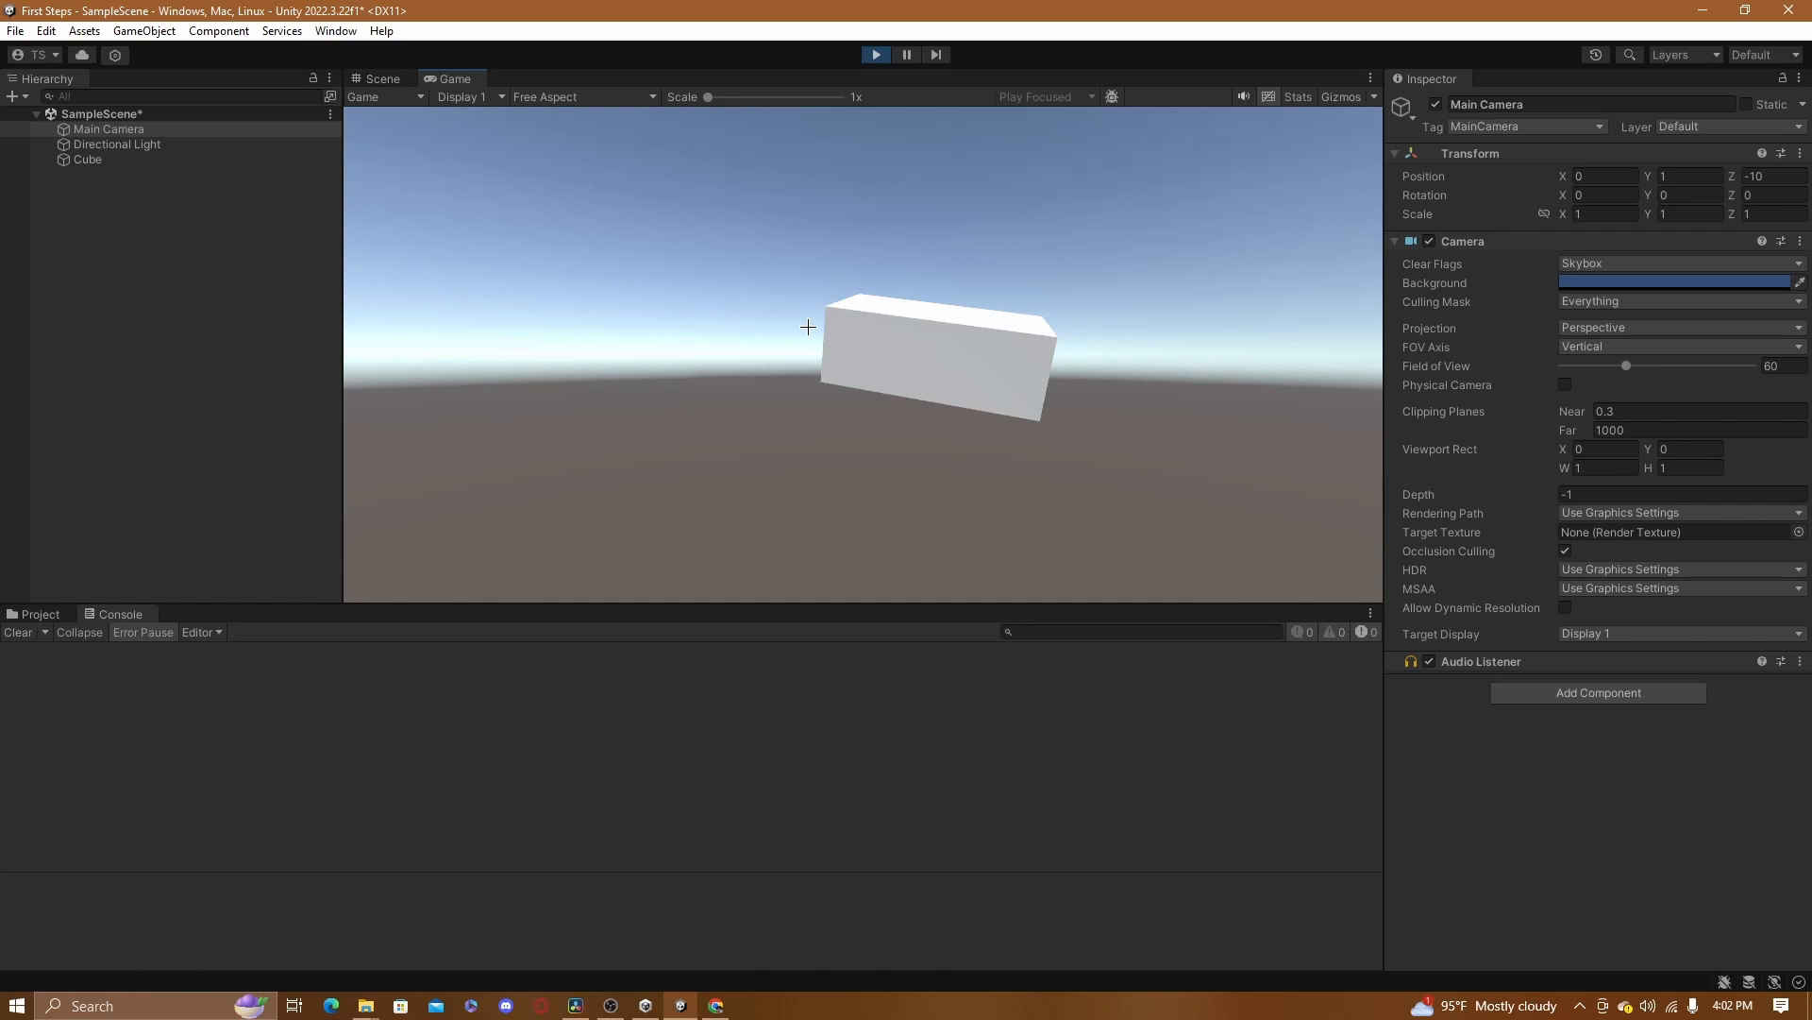
pyautogui.click(873, 55)
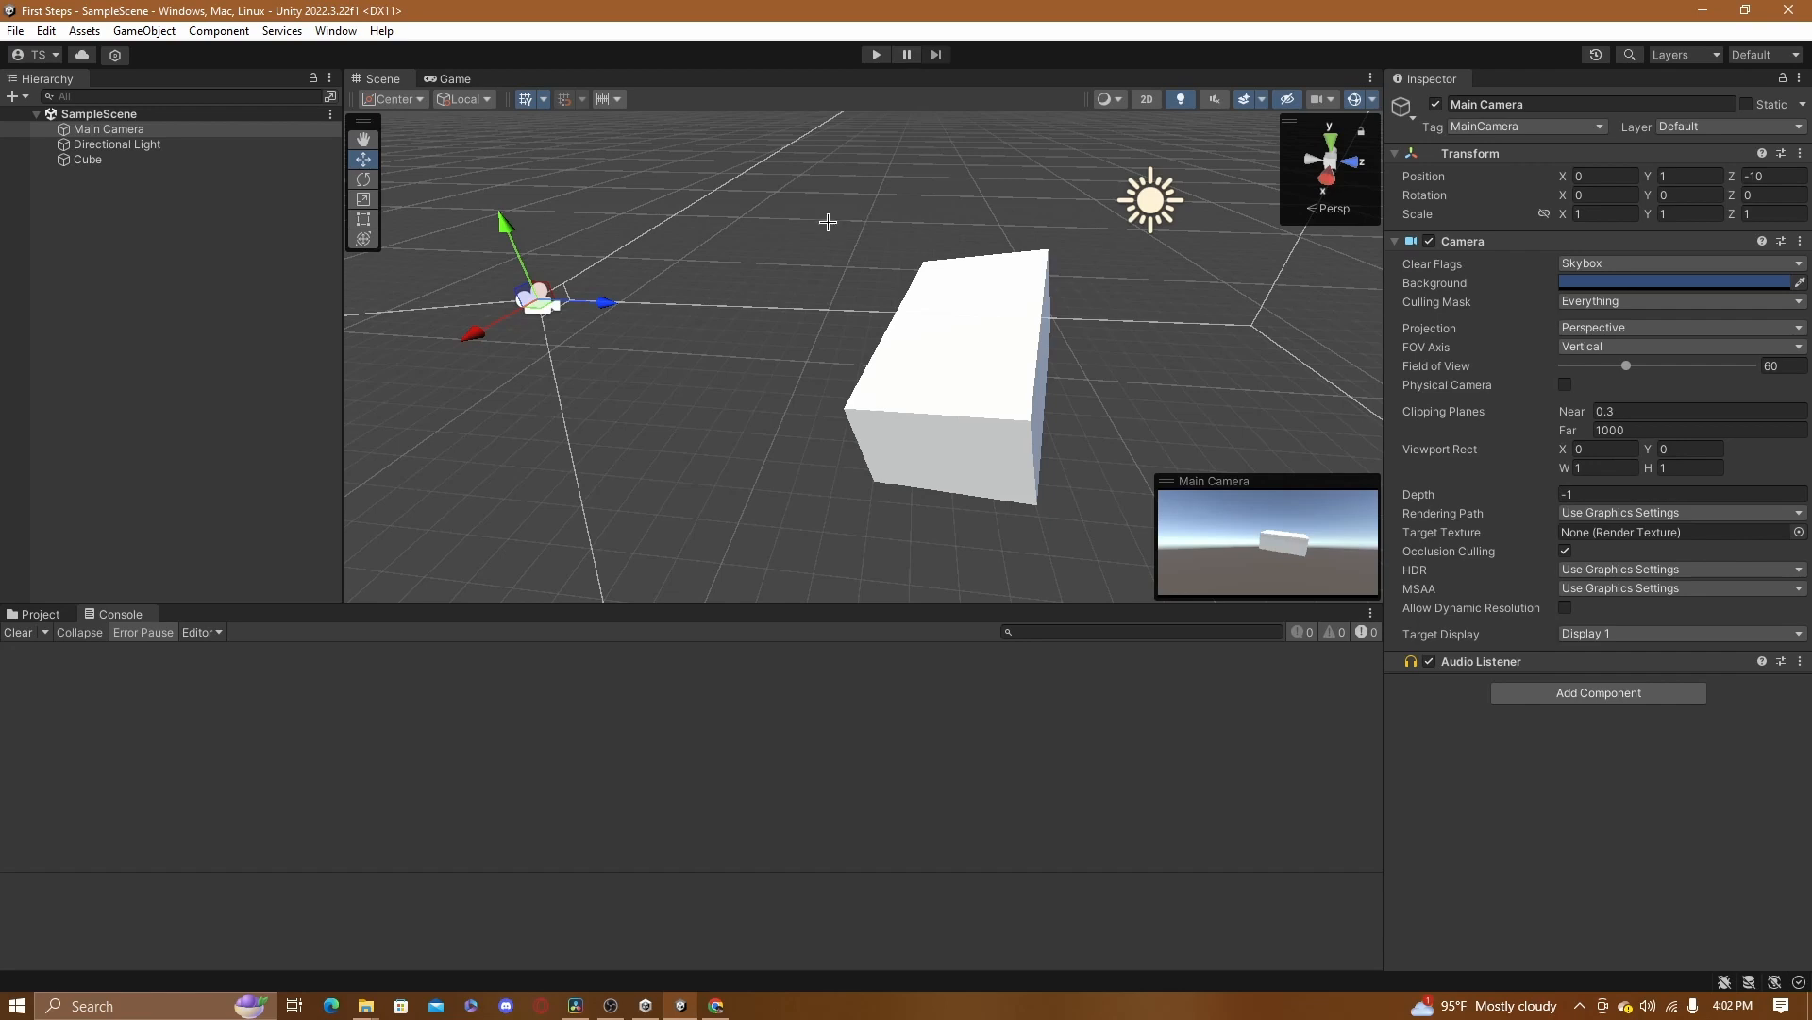
pyautogui.click(10, 29)
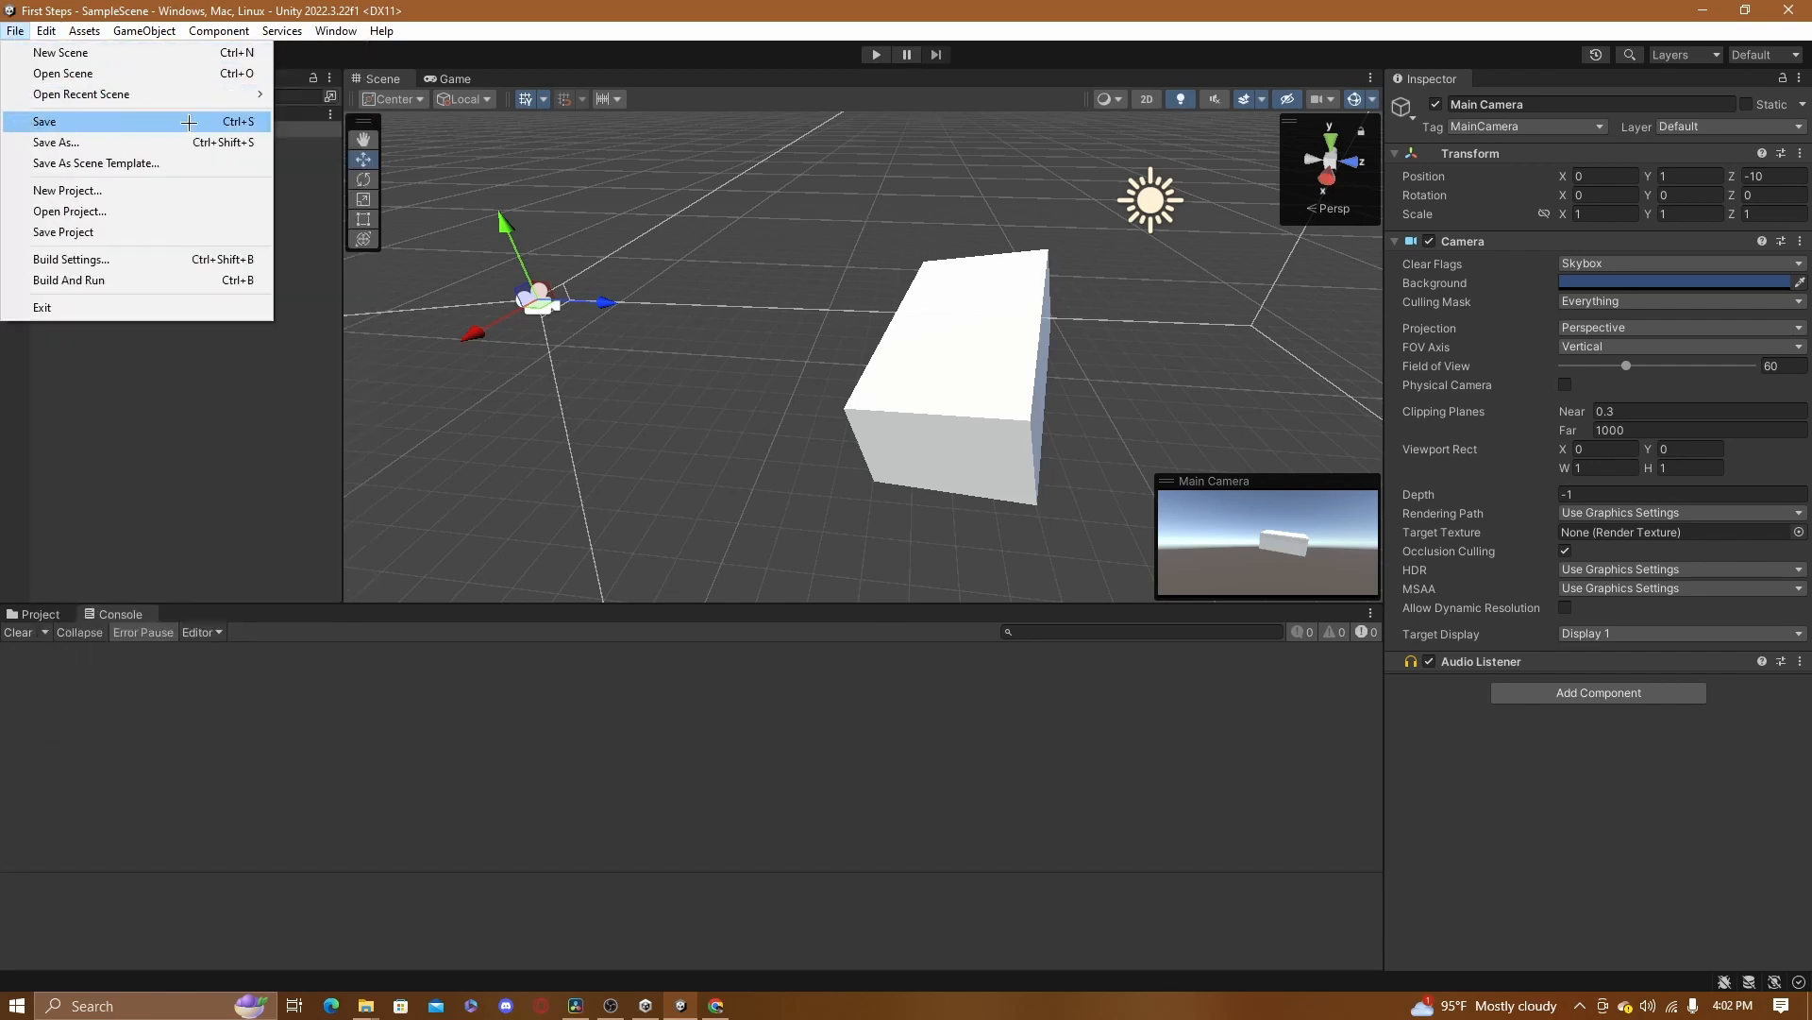
pyautogui.click(9, 29)
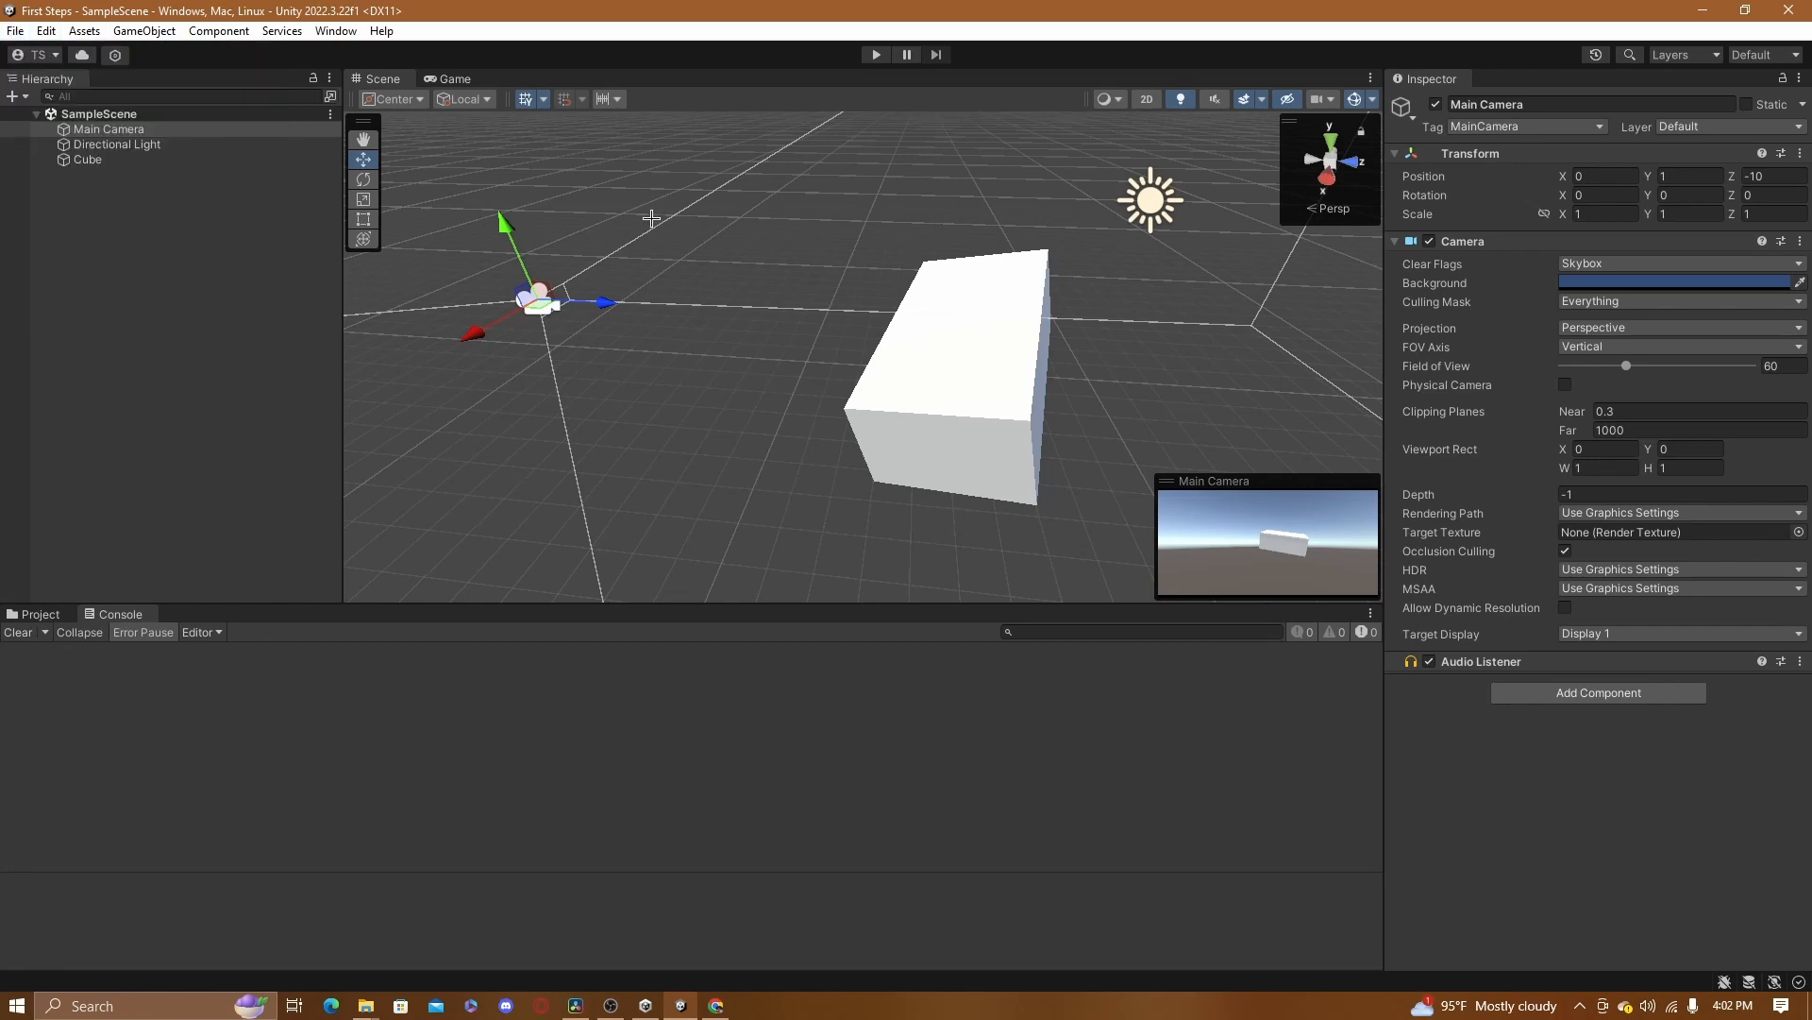